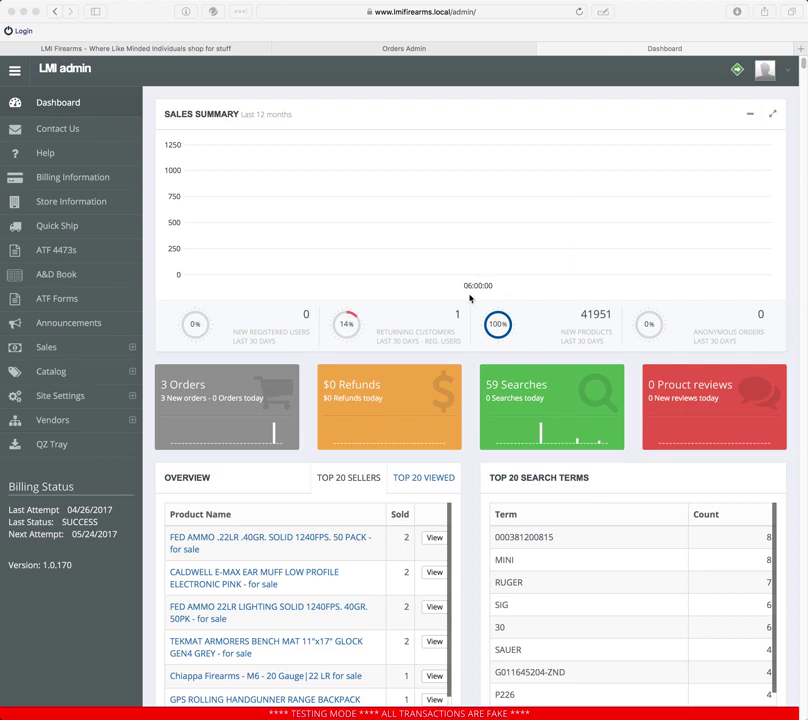
Open the list of sales orders in the store administration.
click(60, 348)
click(61, 370)
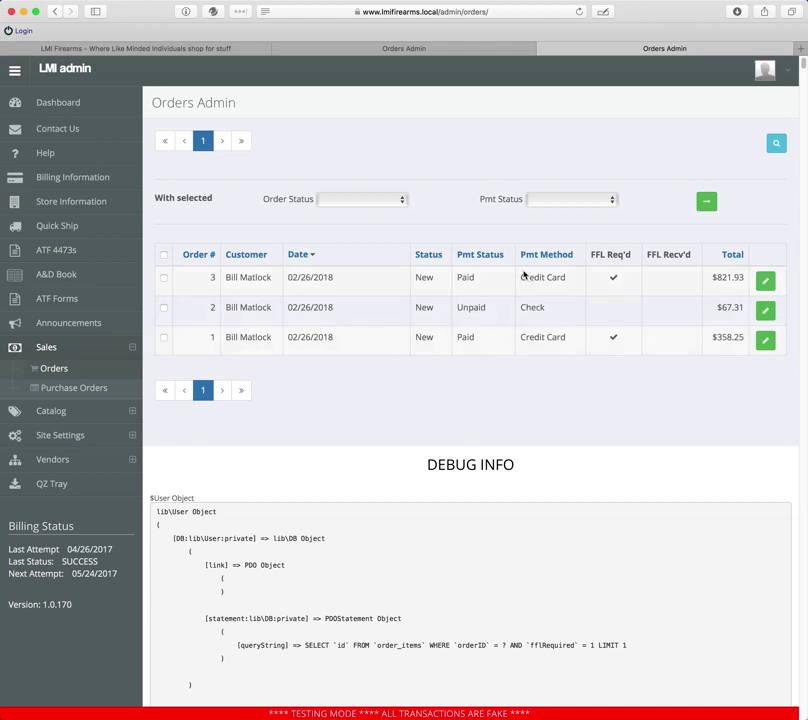
Examine the bulk order status and payment status controls, selecting all listed orders and clearing the selection.
click(350, 202)
click(478, 200)
click(525, 200)
click(464, 220)
drag(160, 199, 200, 199)
click(165, 256)
click(164, 256)
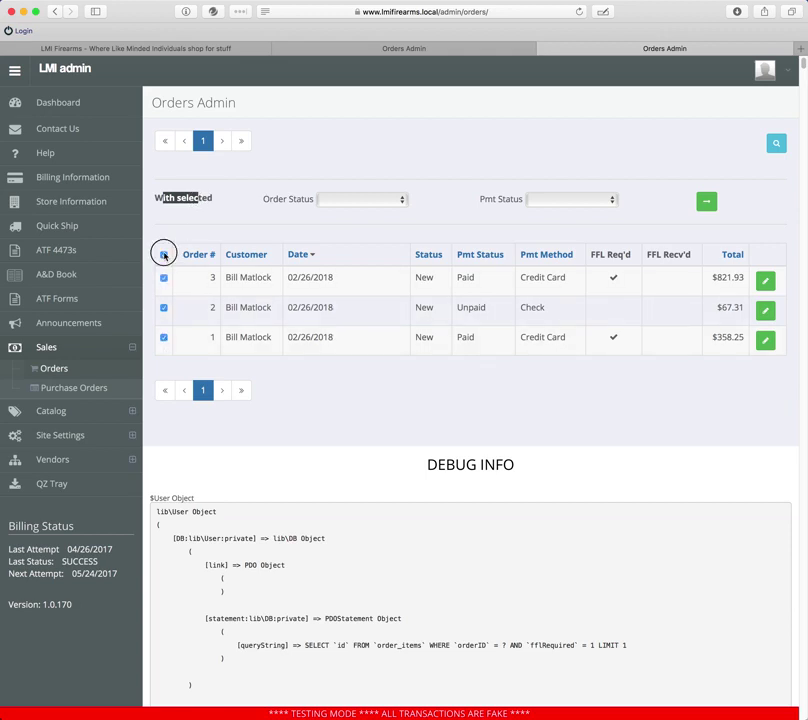
click(206, 219)
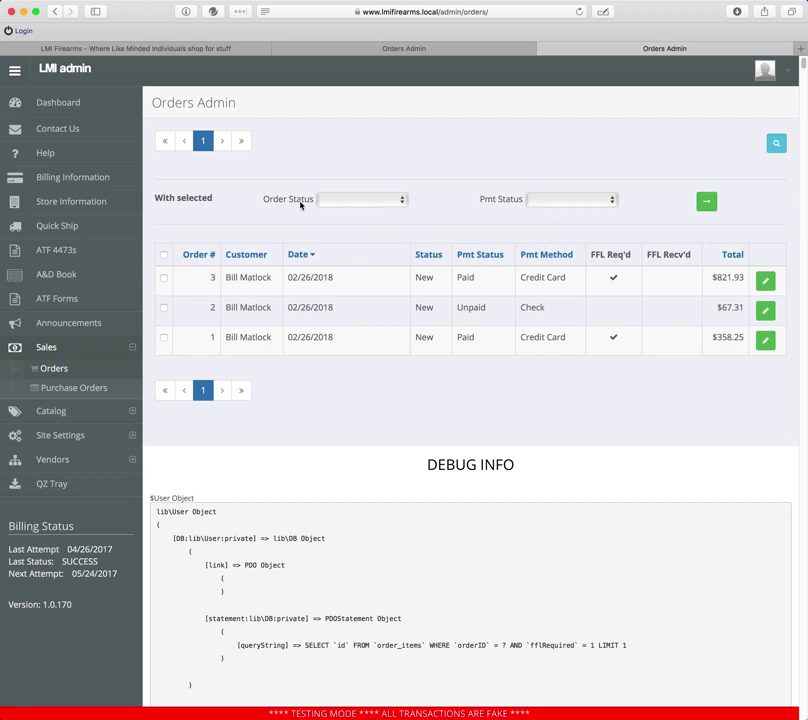
Show the order filter, look over its search fields, and hide it again.
click(776, 143)
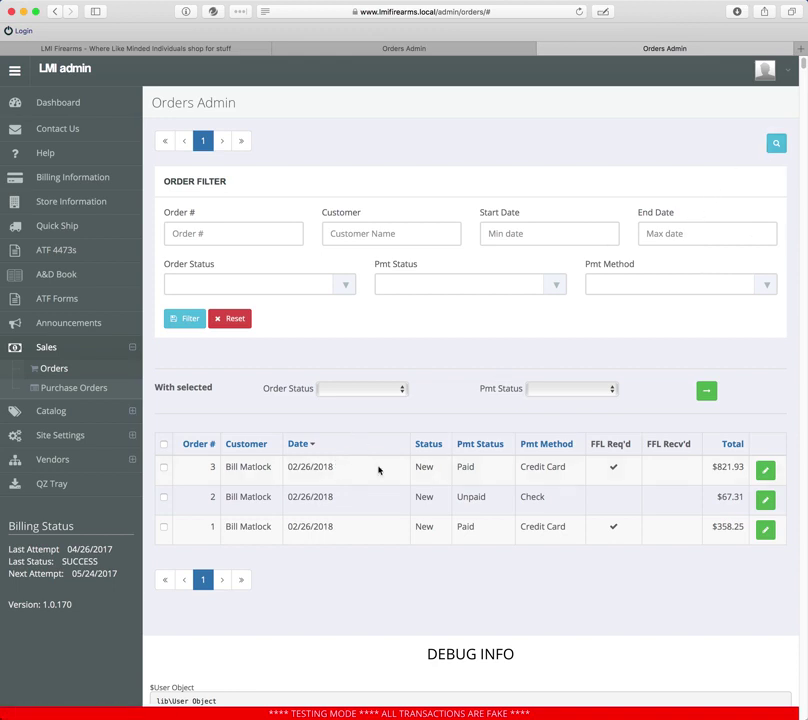
scroll(364, 445, down, 5)
scroll(426, 580, up, 5)
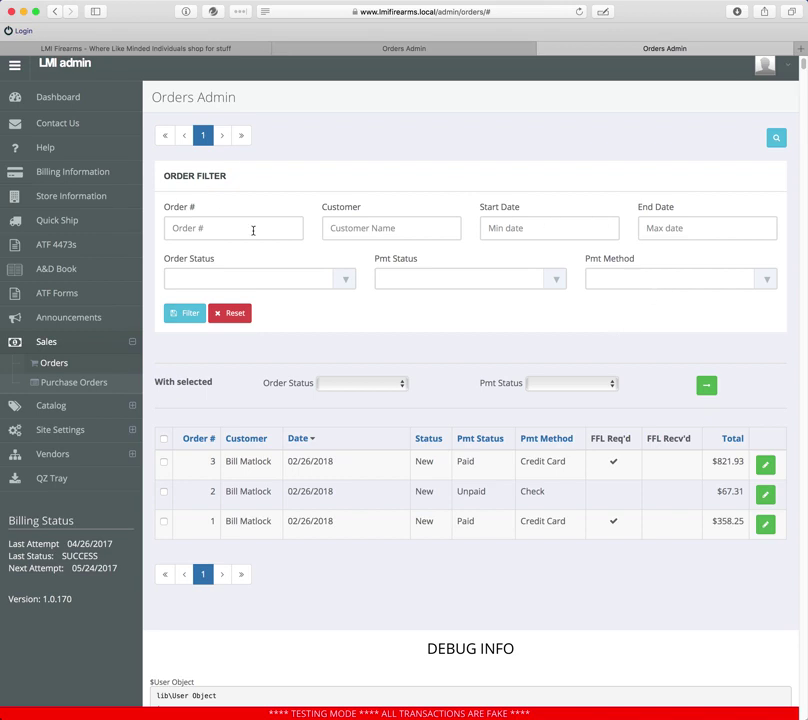
click(777, 139)
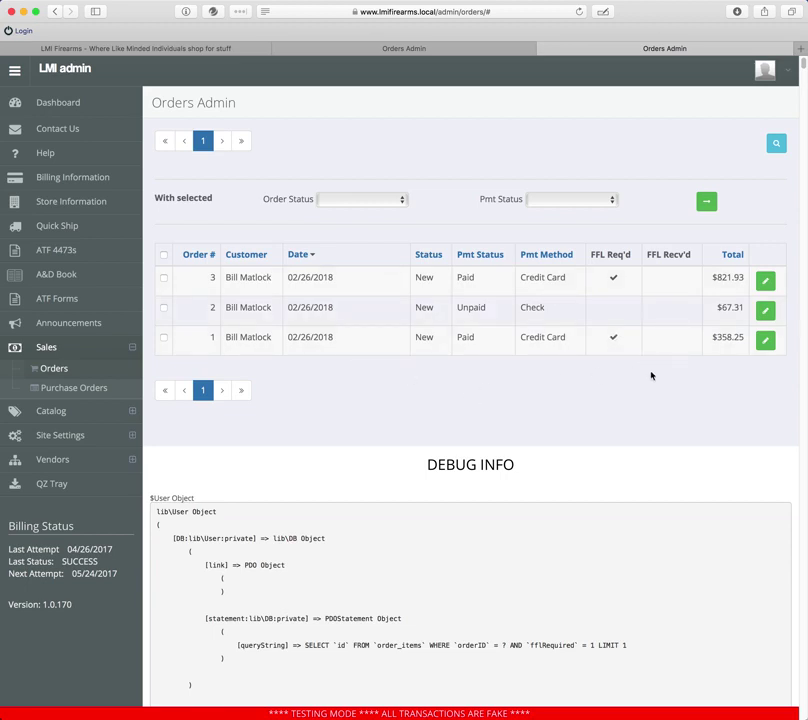
Open the $358.25 order for editing, look through its details, and collapse and re-expand all its sections.
click(768, 341)
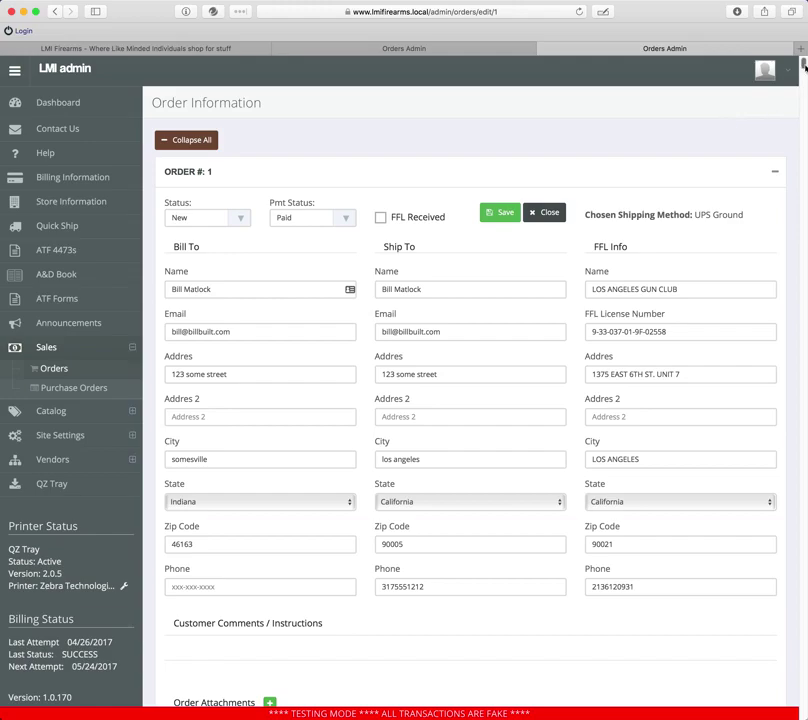
scroll(802, 75, down, 15)
scroll(802, 80, up, 8)
scroll(802, 80, up, 10)
click(197, 141)
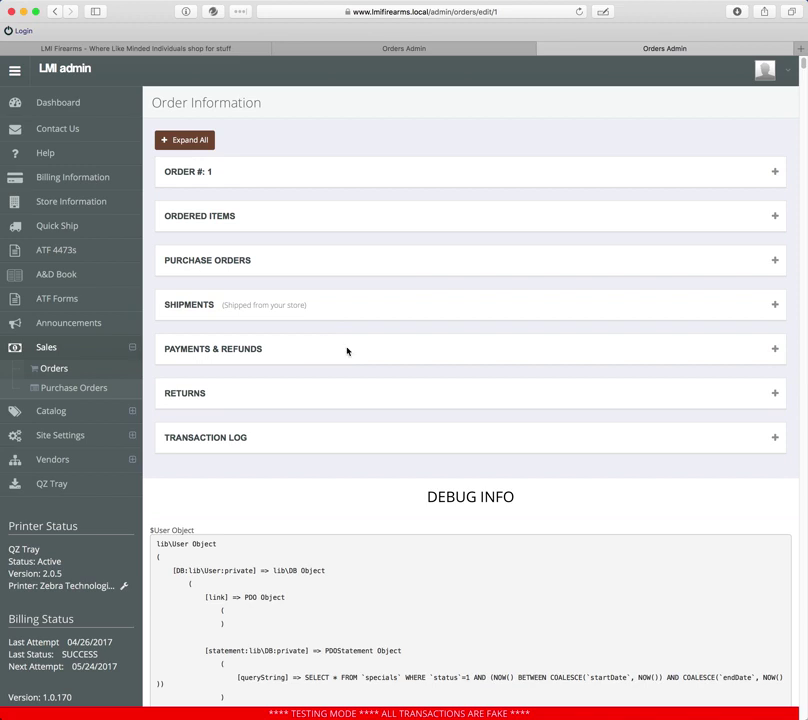
click(172, 139)
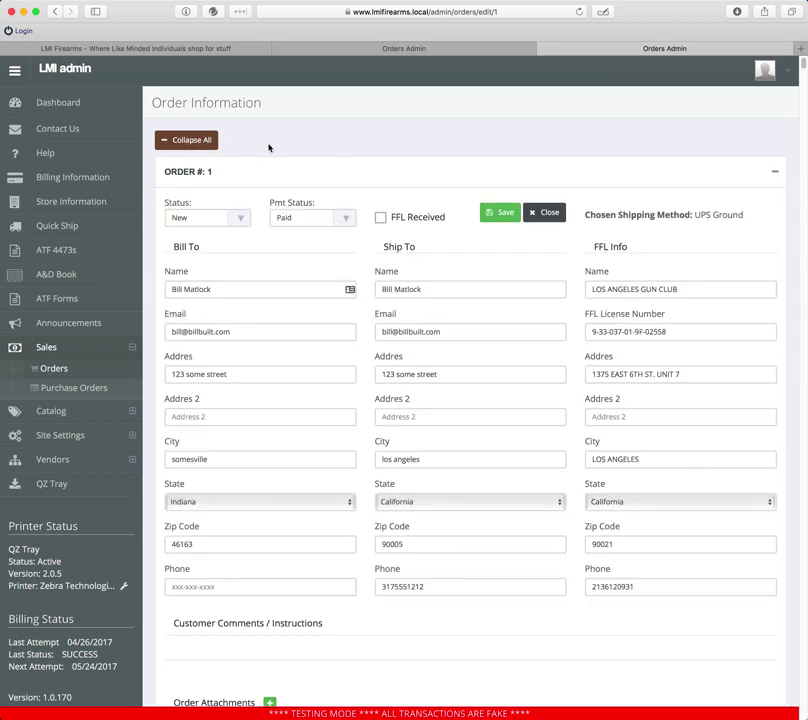
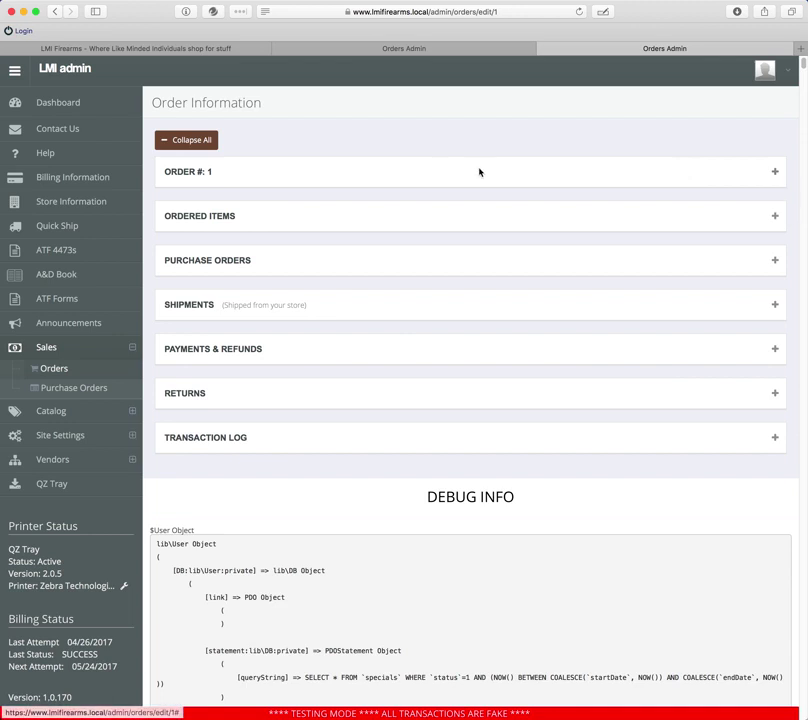
Expand the order's main section, review its details, and view the new file attachment dialog without uploading anything.
click(771, 173)
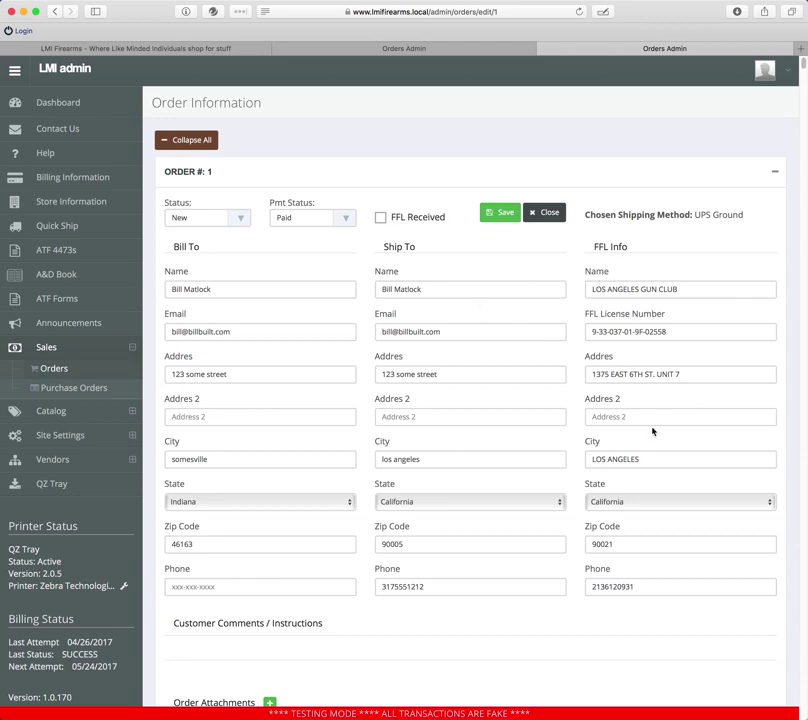
scroll(600, 290, down, 5)
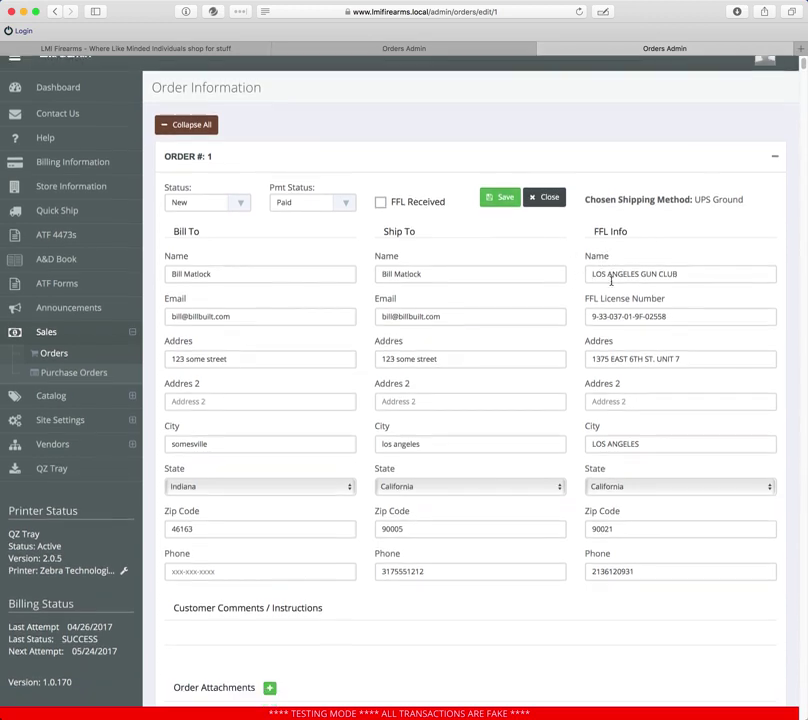
scroll(610, 286, down, 2)
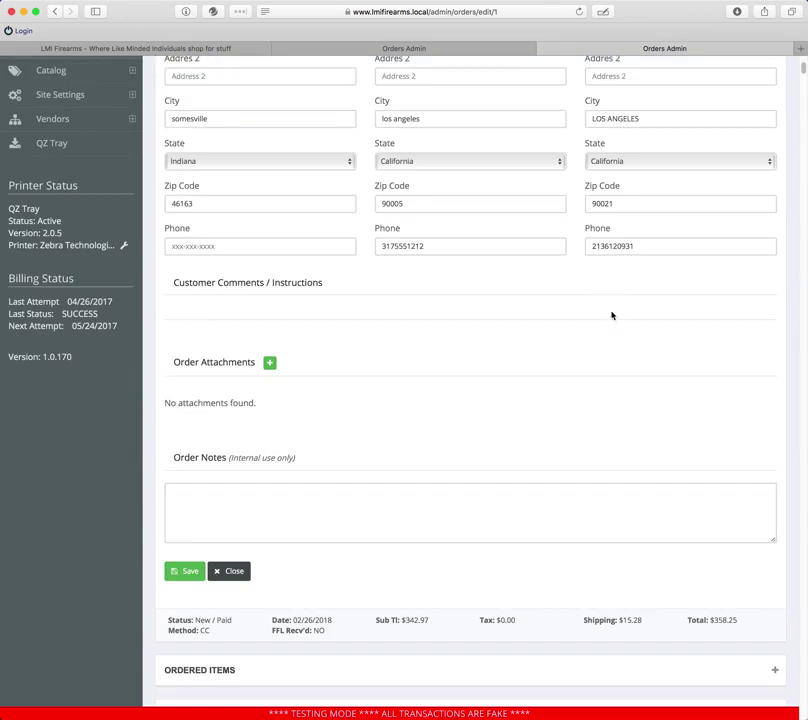
click(269, 362)
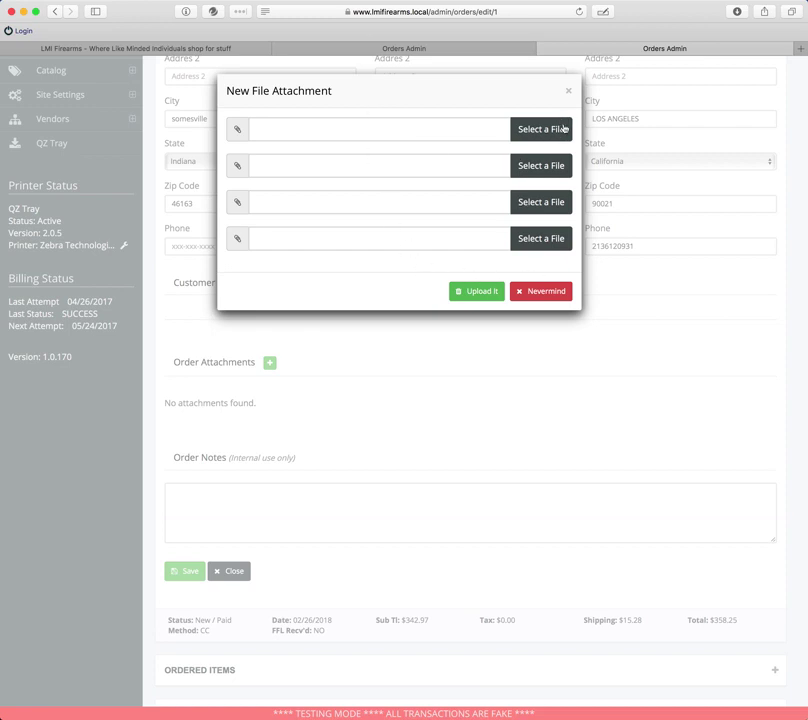
click(568, 92)
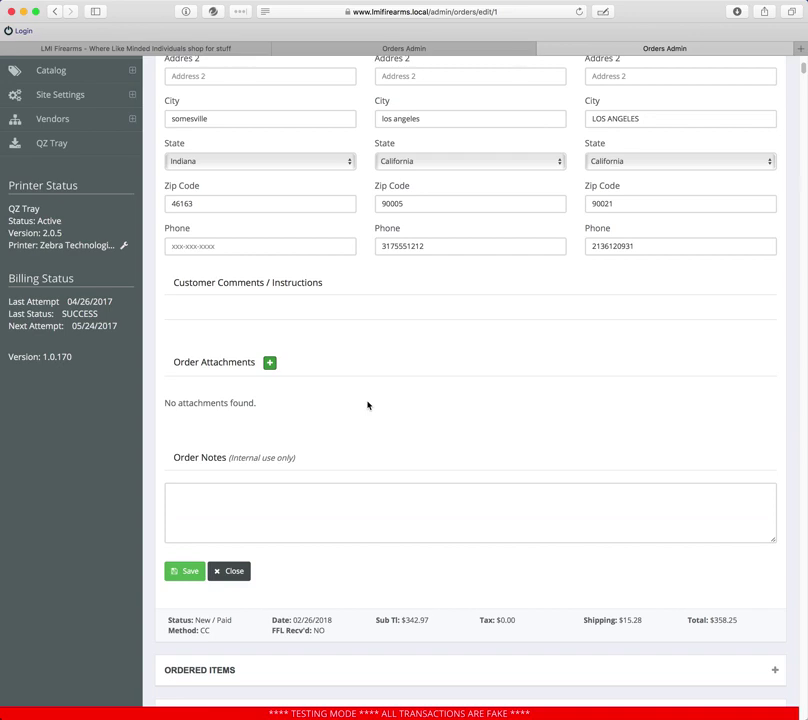
Go to the order's internal notes and place the cursor in the empty notes box.
scroll(367, 405, down, 1)
click(315, 489)
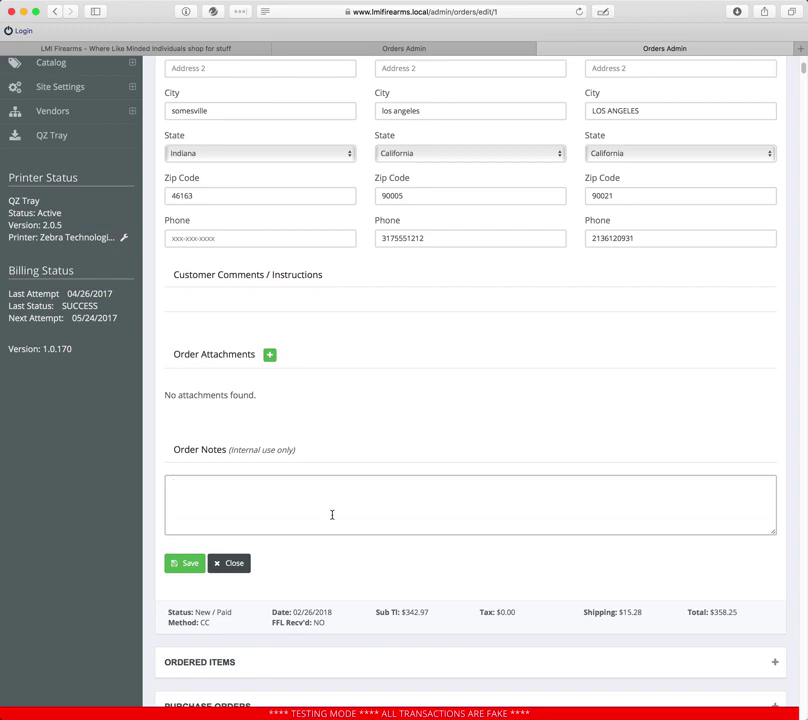
click(280, 484)
Expand the order's transaction log, examine the recorded card transaction, and collapse the log.
scroll(743, 339, down, 10)
scroll(296, 265, up, 2)
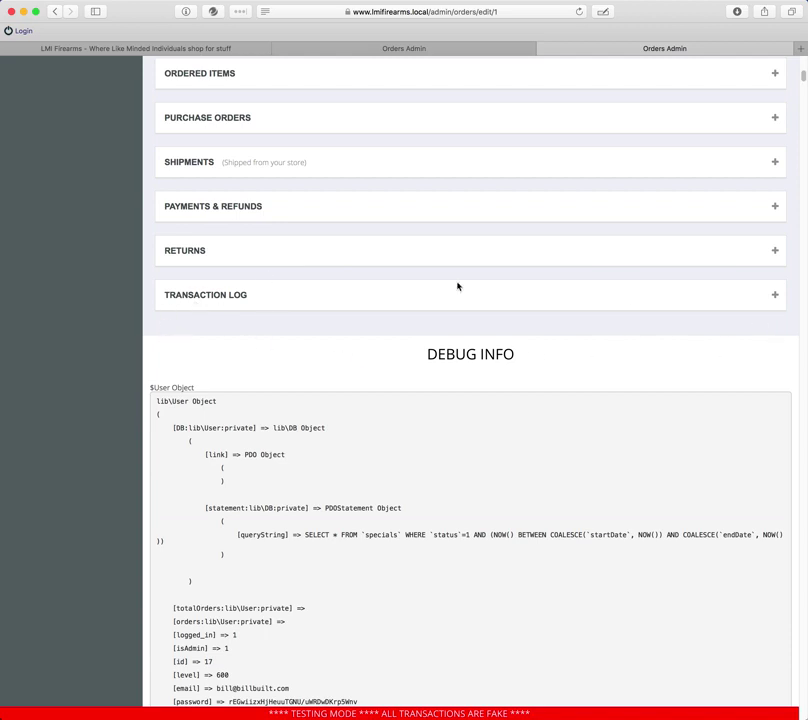
click(775, 296)
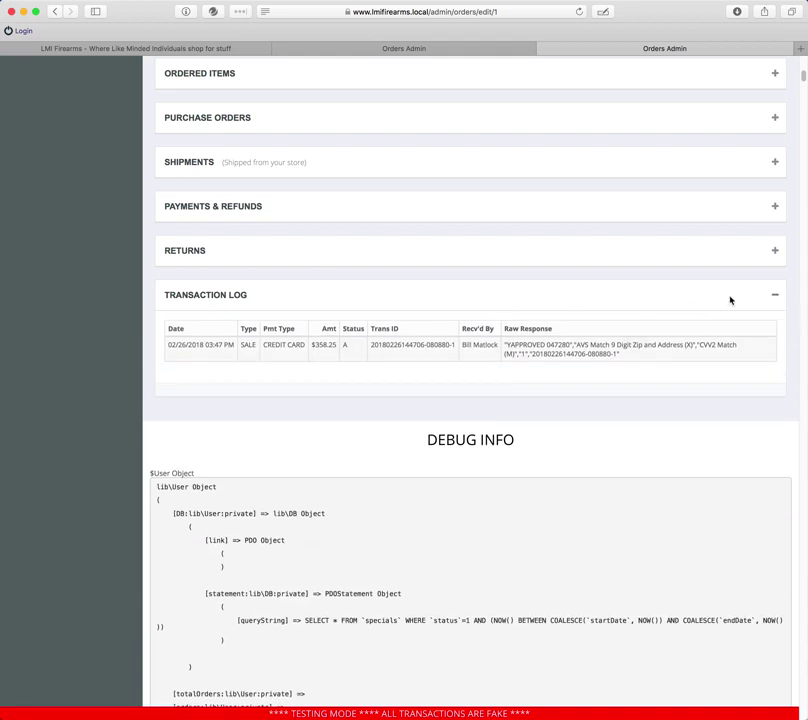
click(775, 296)
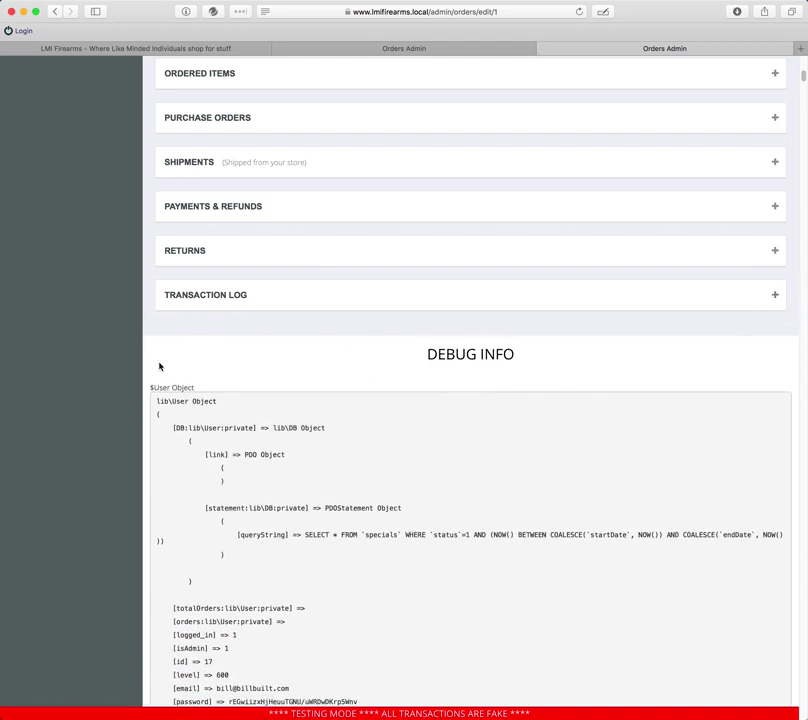
Revisit the internal order notes box and collapse the order's main section.
scroll(341, 431, up, 5)
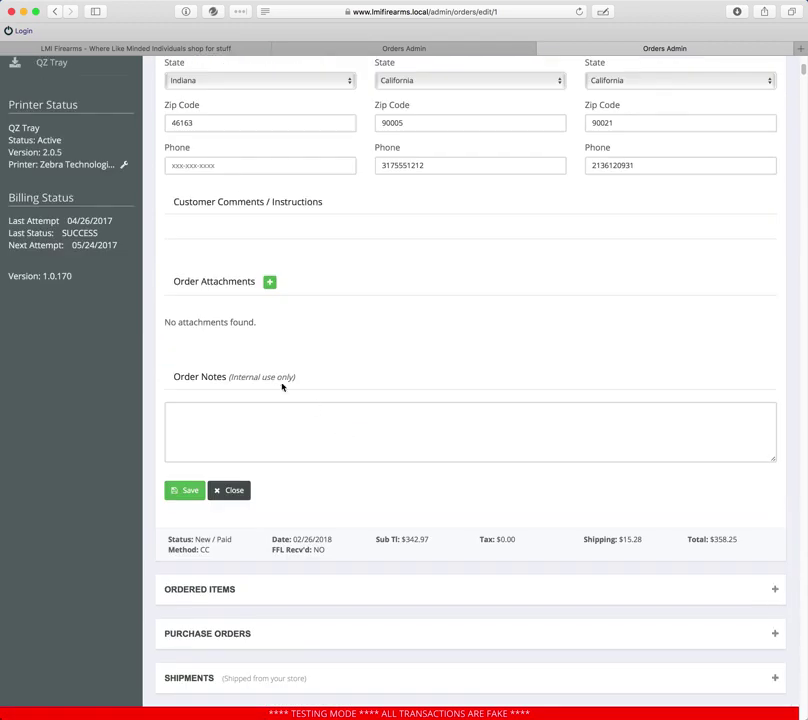
click(250, 426)
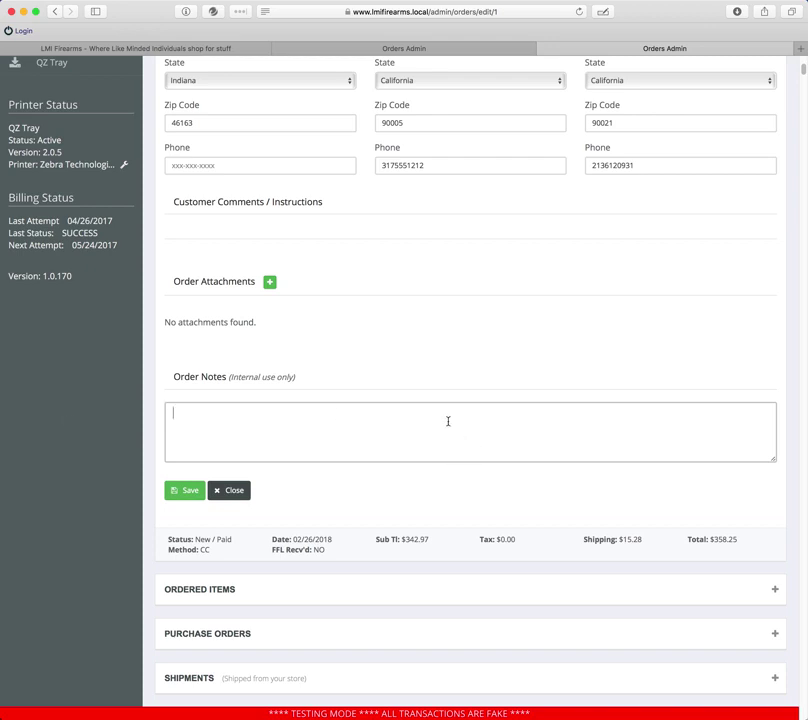
scroll(465, 442, up, 10)
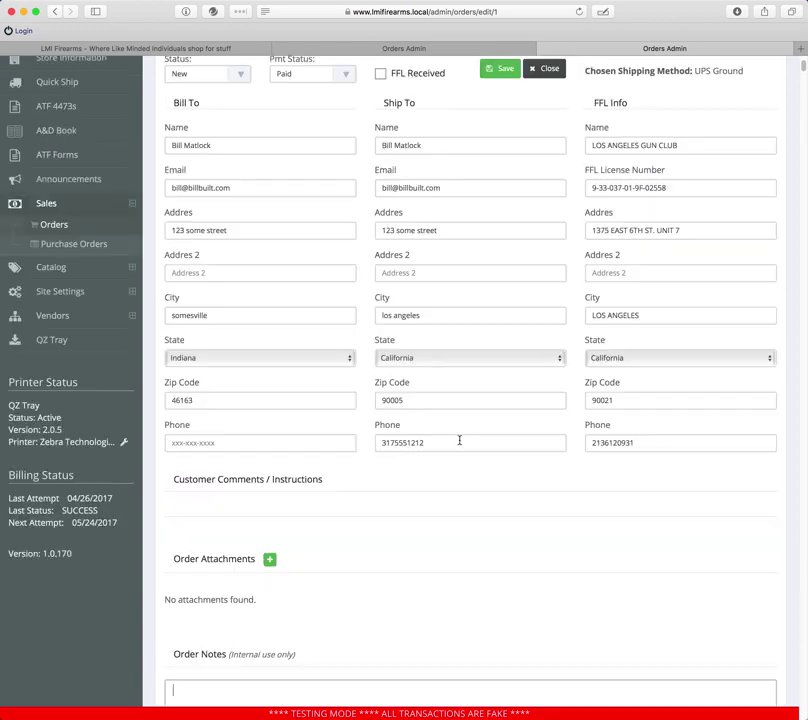
click(776, 171)
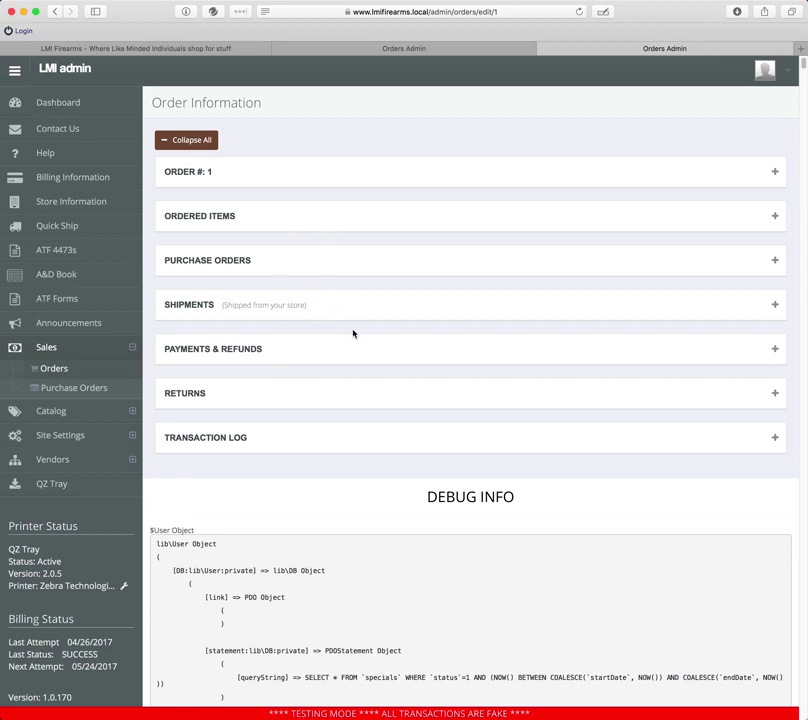
Expand the order's Payments & Refunds section and examine the type and amount of the recorded payment.
click(775, 349)
scroll(597, 315, down, 1)
drag(325, 409, 361, 411)
click(253, 420)
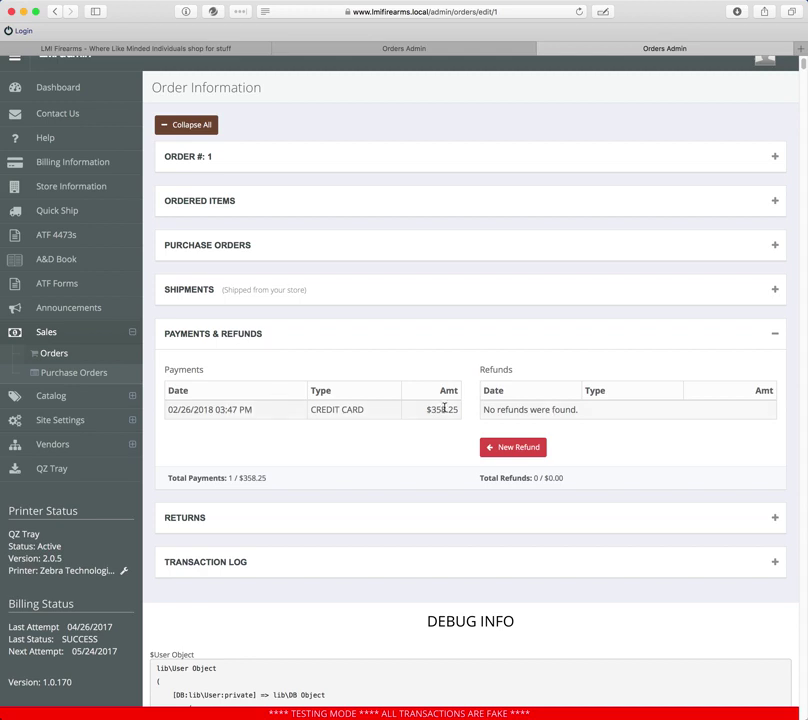
Start a new refund with the Credit Card refund type and view the available payment cards without choosing one.
click(516, 447)
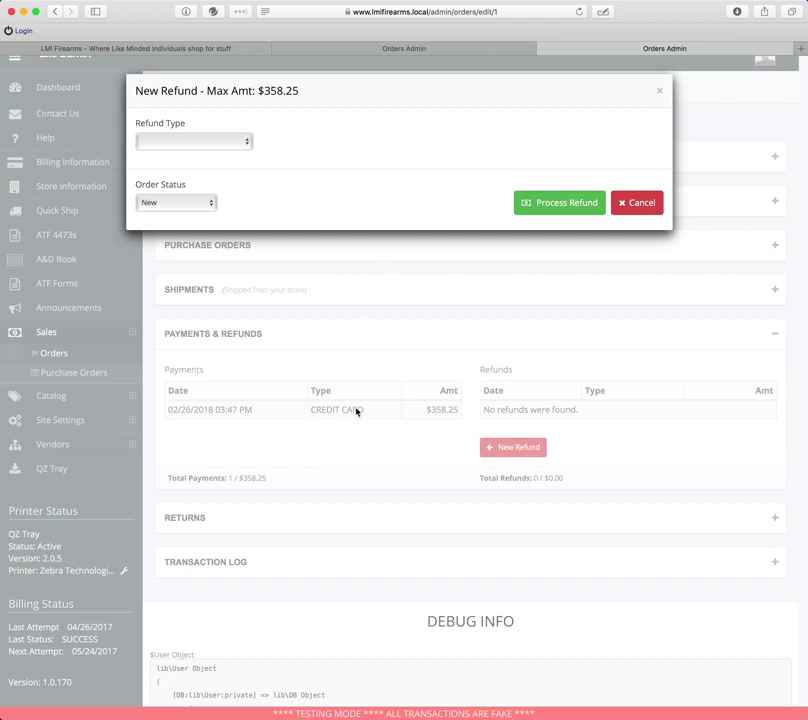
click(241, 143)
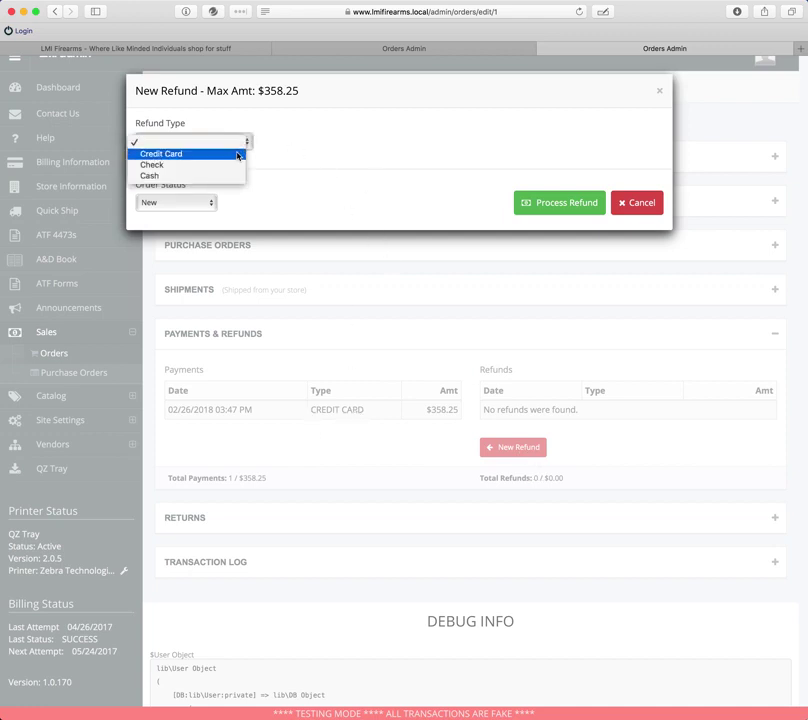
click(238, 155)
click(399, 146)
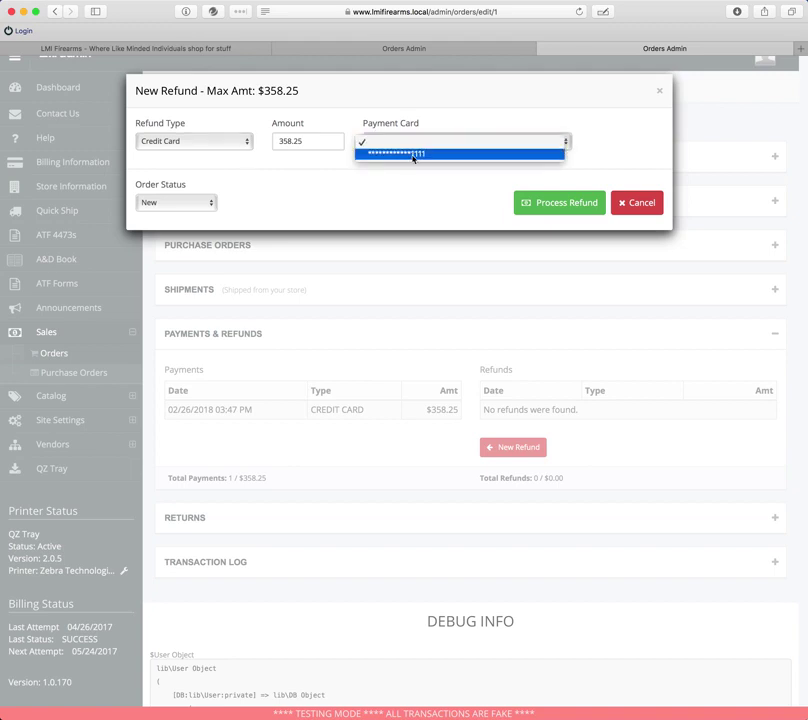
click(421, 171)
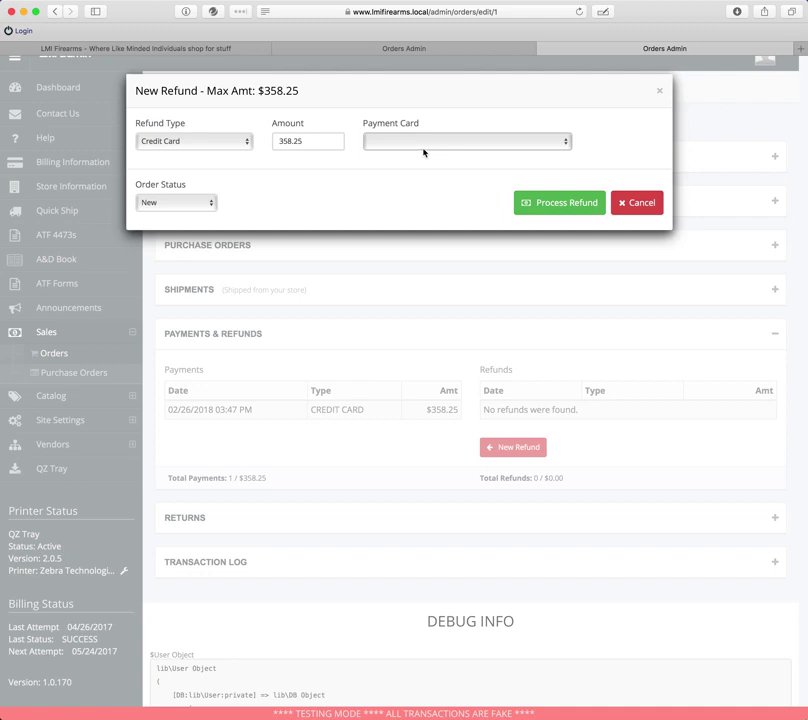
click(424, 150)
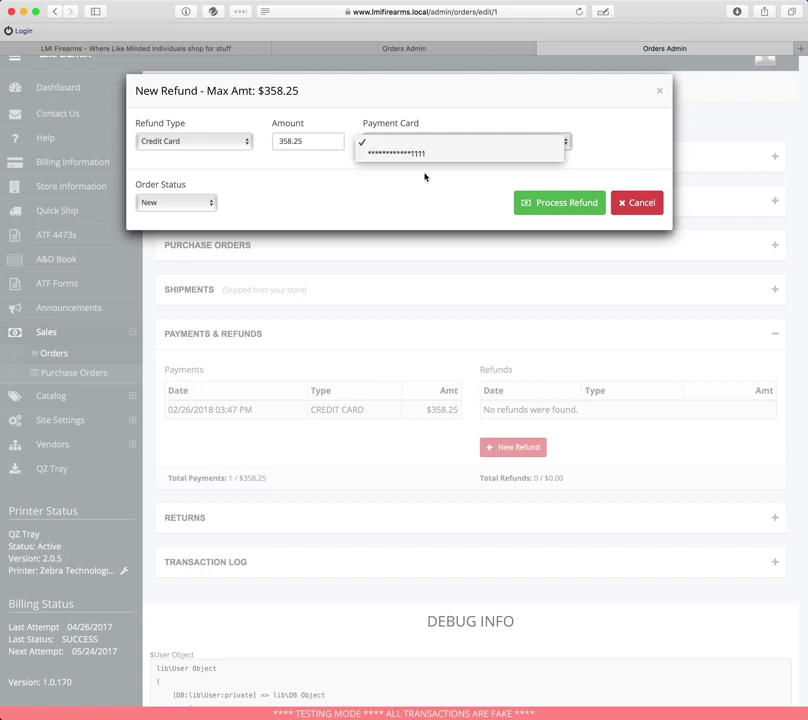
click(437, 186)
Switch the refund type to Check and then to Cash to compare their fields.
click(207, 146)
click(228, 153)
click(226, 145)
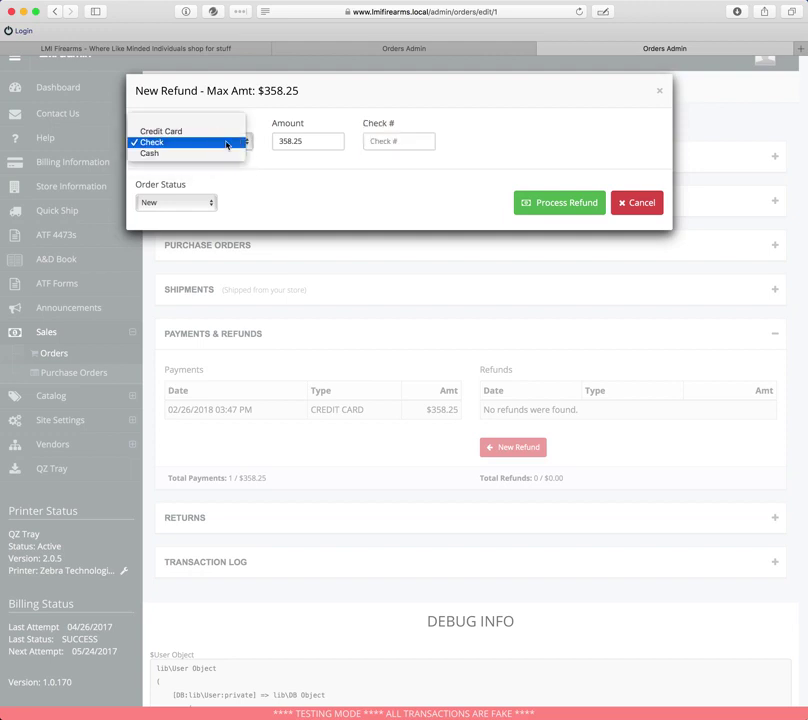
click(226, 154)
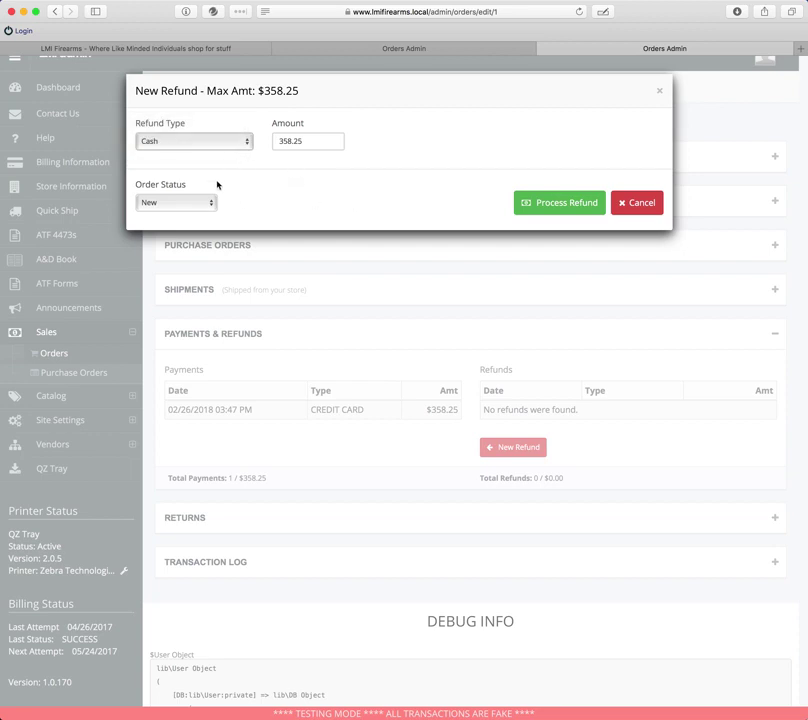
Set the refund type to Credit Card and select the customer's stored card as the payment card.
click(220, 148)
click(222, 121)
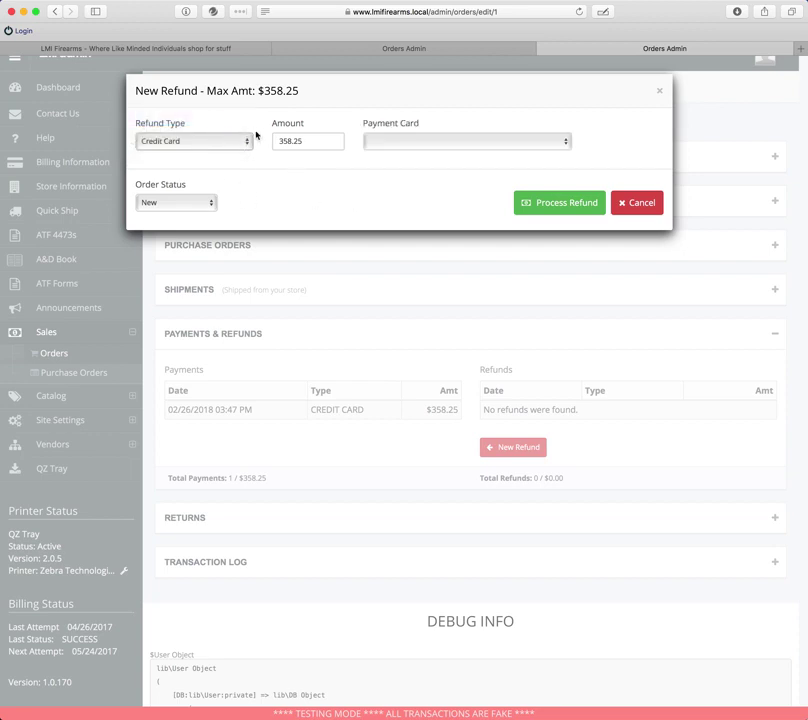
click(418, 141)
click(420, 152)
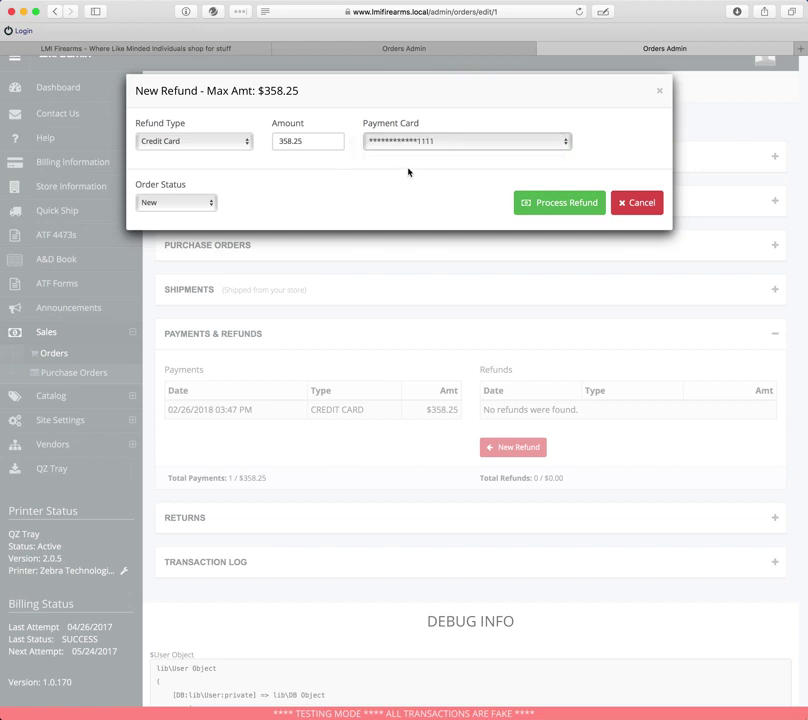
Check the entered refund amount against the maximum refundable amount in the refund dialog's title.
drag(306, 141, 271, 140)
click(310, 141)
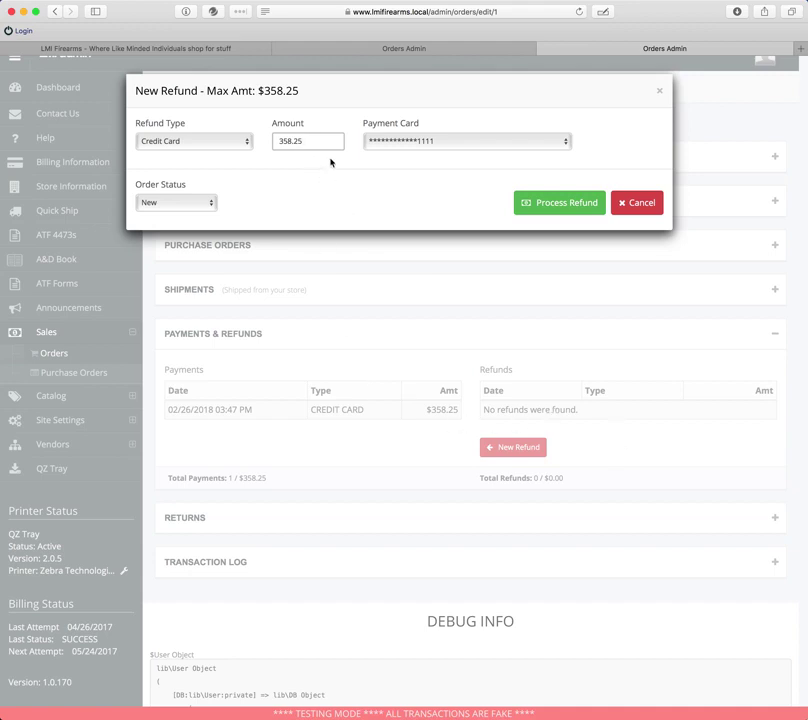
click(266, 90)
drag(266, 90, 310, 96)
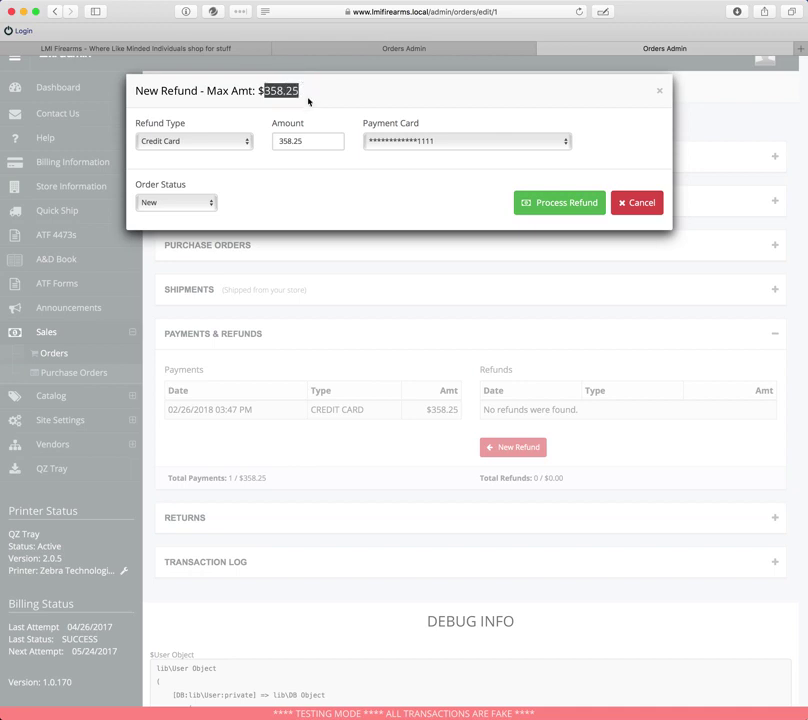
Compare the value in the refund's amount field with the maximum amount once more.
click(301, 177)
drag(276, 139, 325, 139)
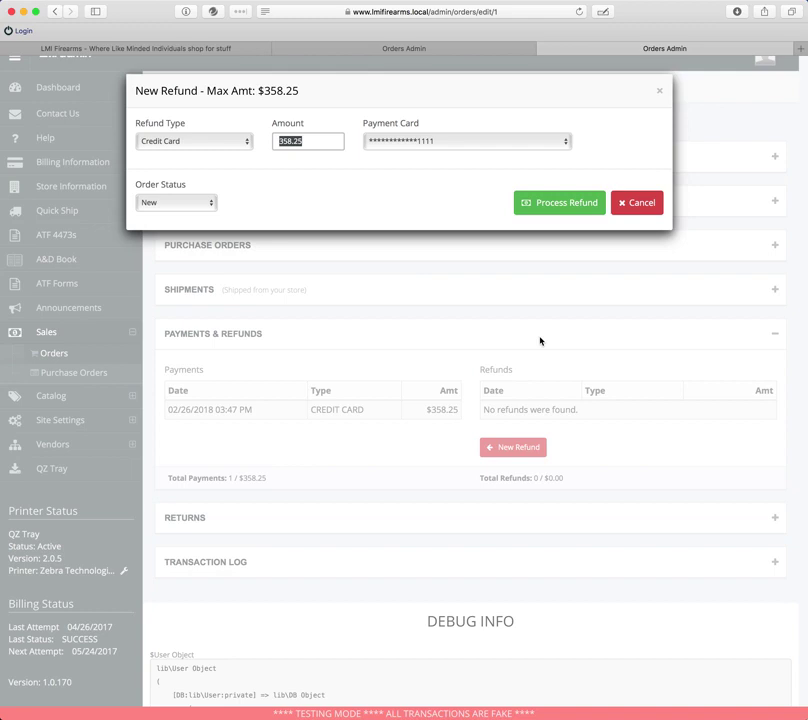
drag(270, 90, 323, 95)
click(323, 95)
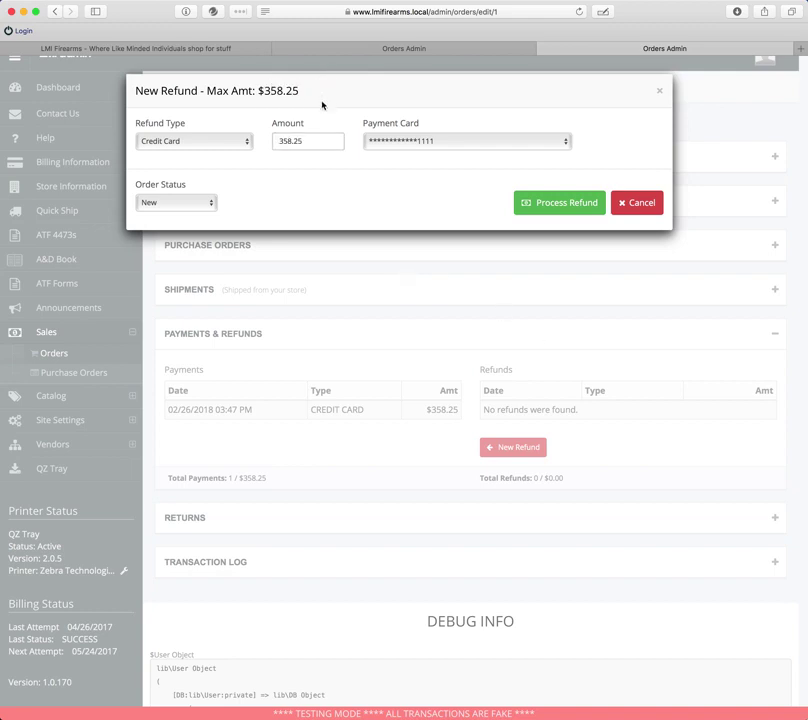
View the available order statuses for the refund, keep New, and close the refund dialog without processing it.
click(177, 206)
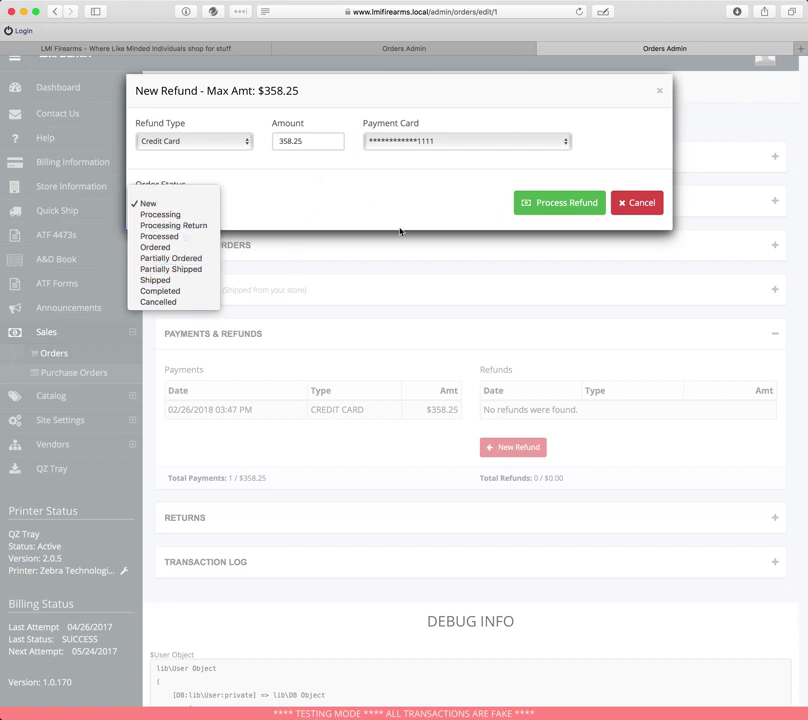
click(294, 198)
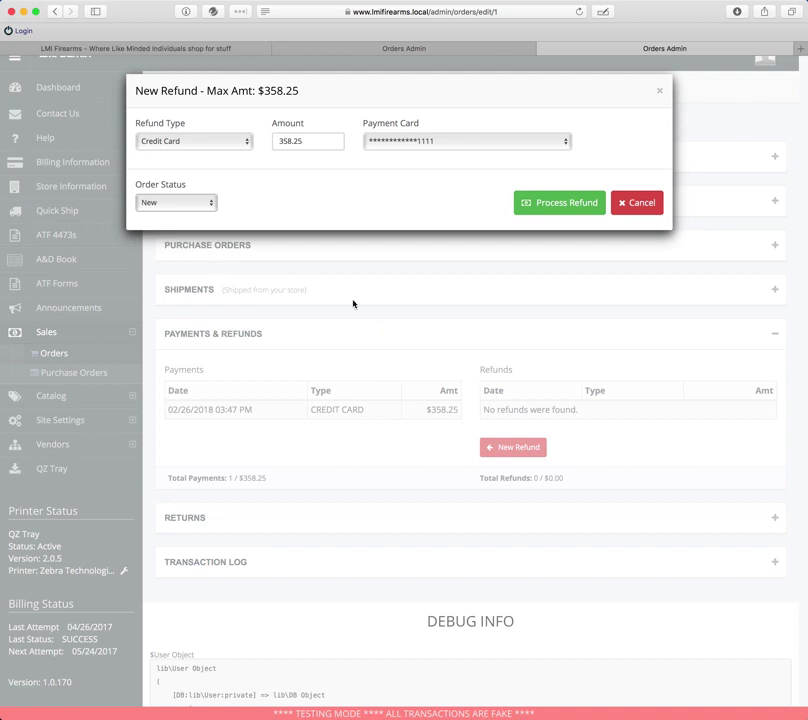
click(659, 90)
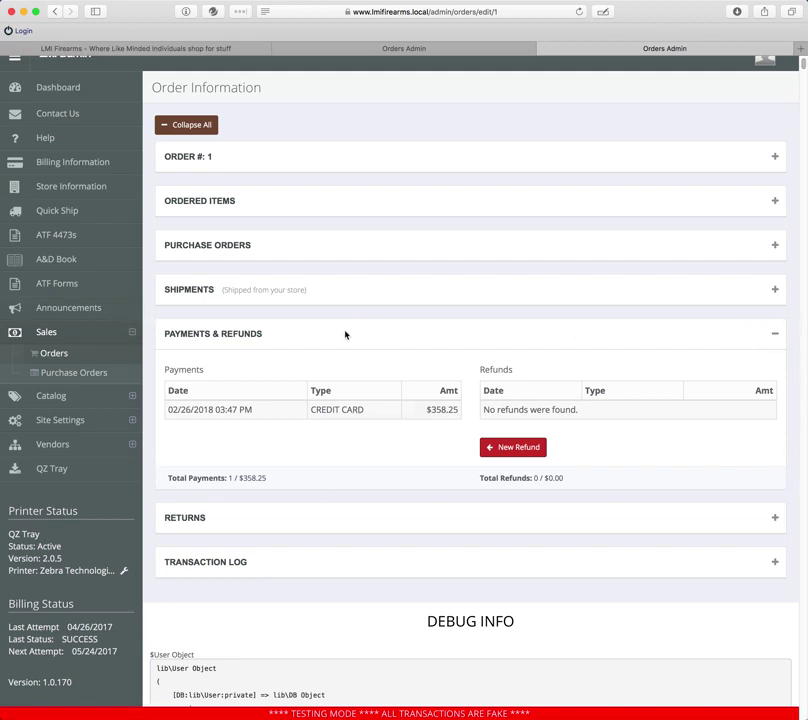
Collapse the order's payments and refunds section and review its returns section.
click(777, 334)
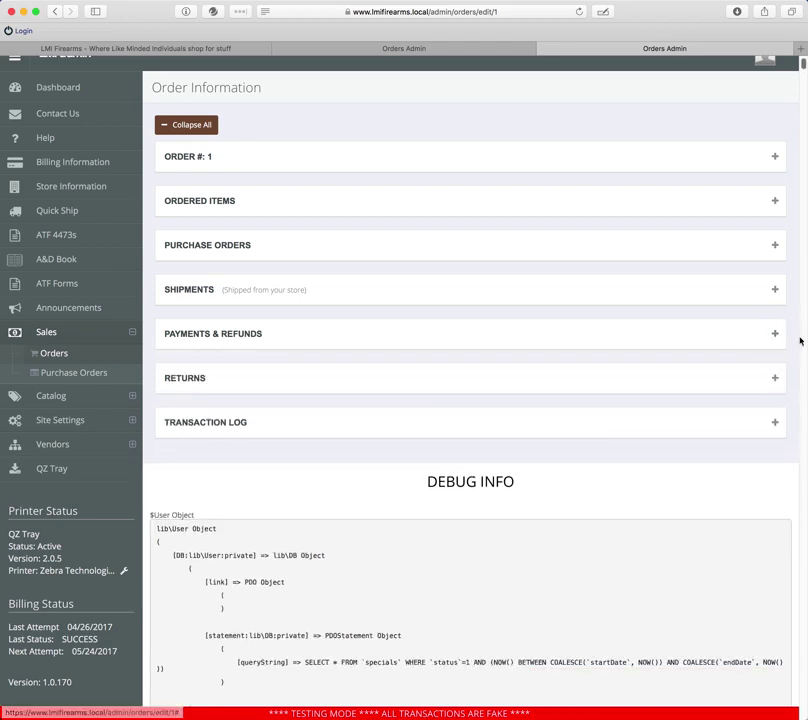
click(777, 378)
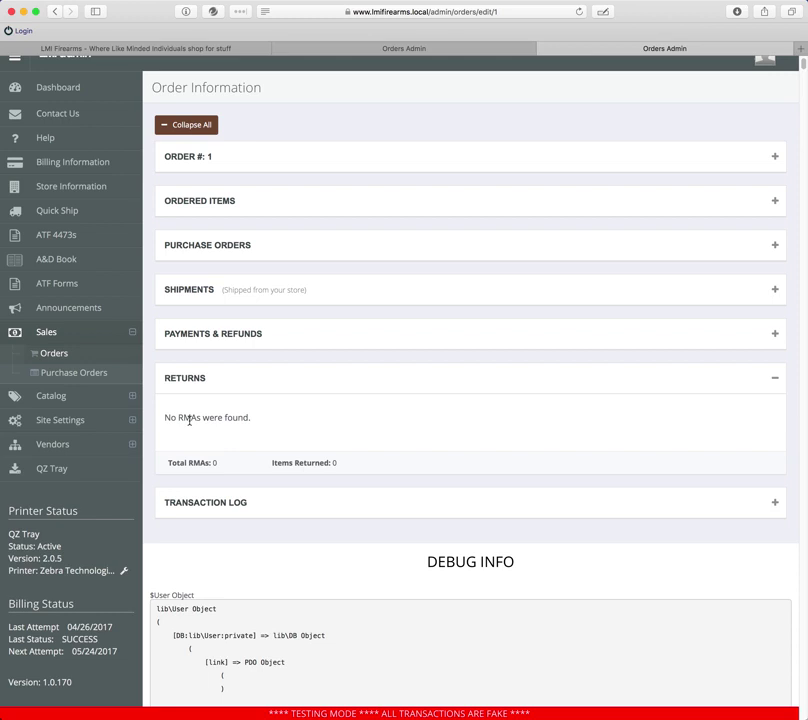
click(778, 334)
click(778, 334)
click(774, 377)
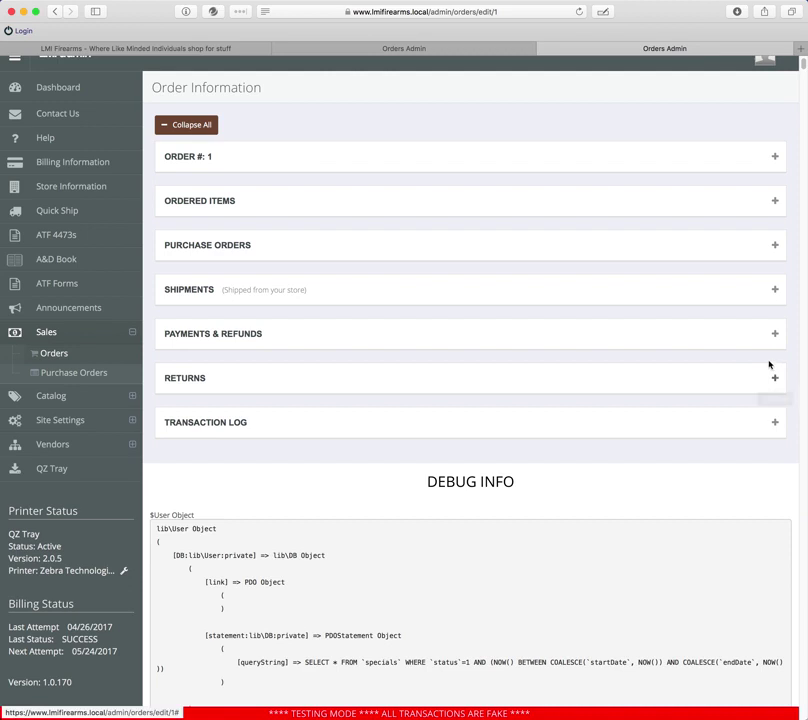
Examine the transaction ID and raw response of the sale in the order's transaction log, and collapse the log.
click(775, 421)
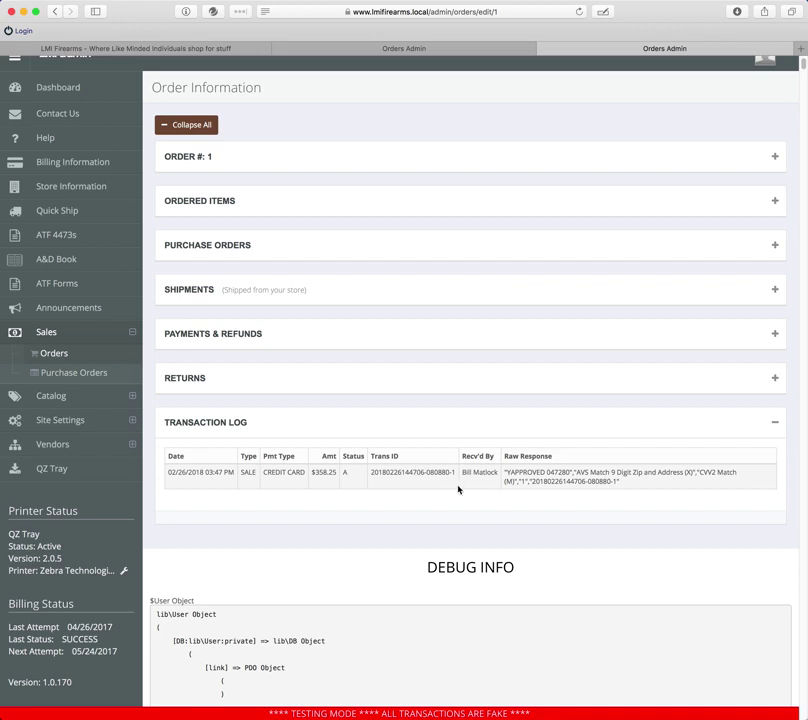
drag(506, 472, 620, 479)
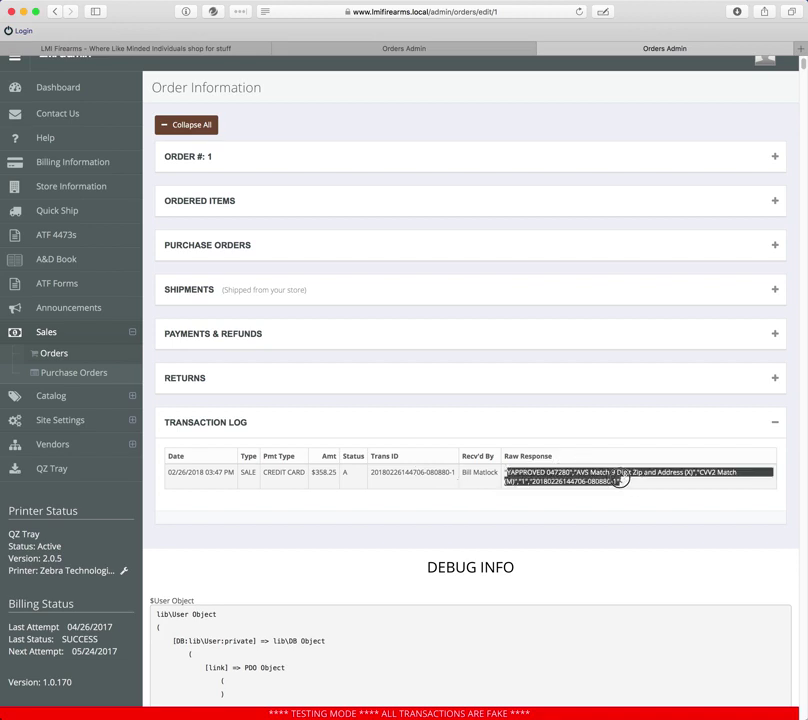
click(637, 482)
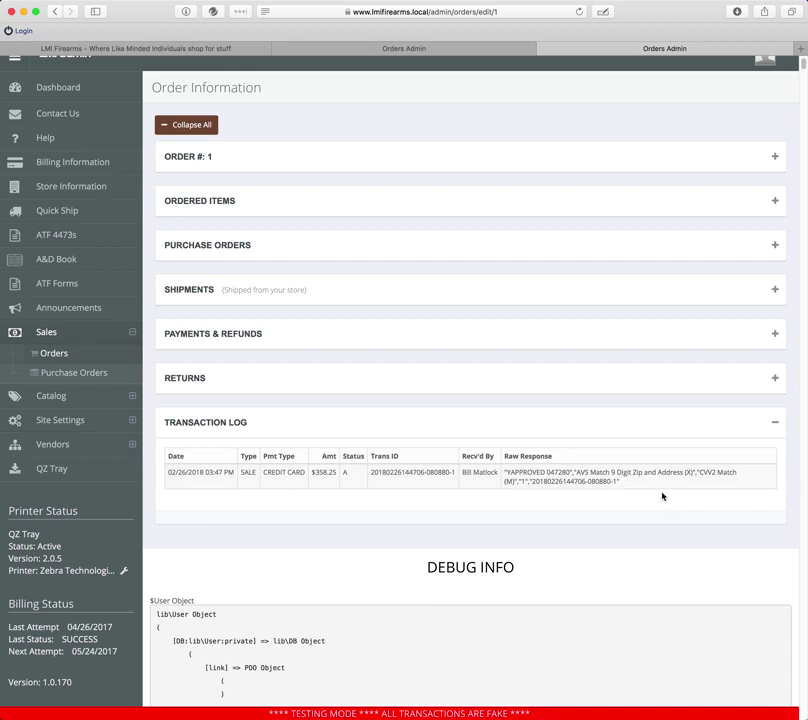
drag(373, 473, 454, 472)
click(456, 474)
mouse_move(509, 474)
mouse_down()
mouse_move(619, 481)
mouse_move(510, 464)
mouse_move(512, 471)
mouse_up()
click(619, 481)
click(608, 482)
click(767, 428)
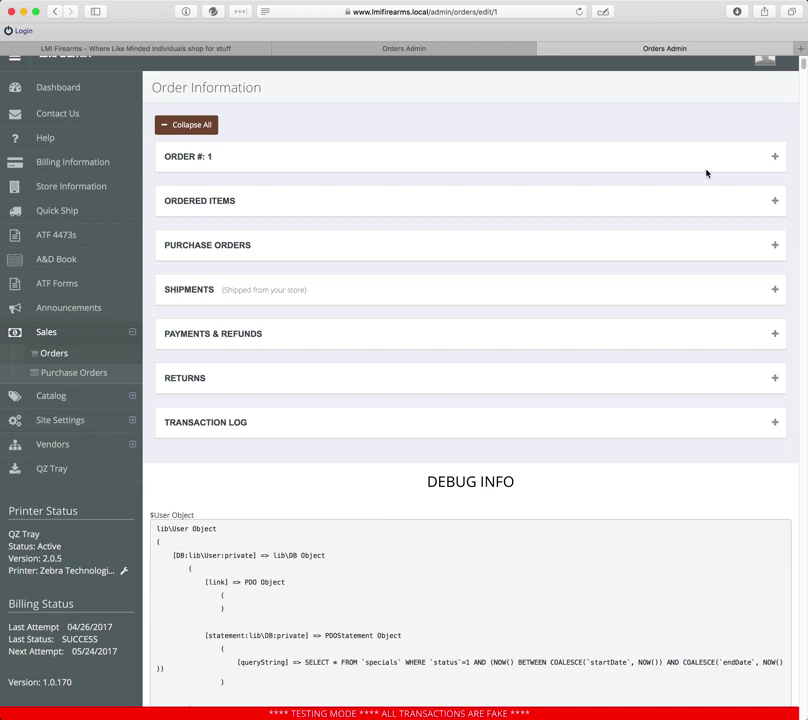
Expand the ordered items and examine the SKUs of the Handgunner, American Eagle and 380HC.
scroll(706, 173, up, 1)
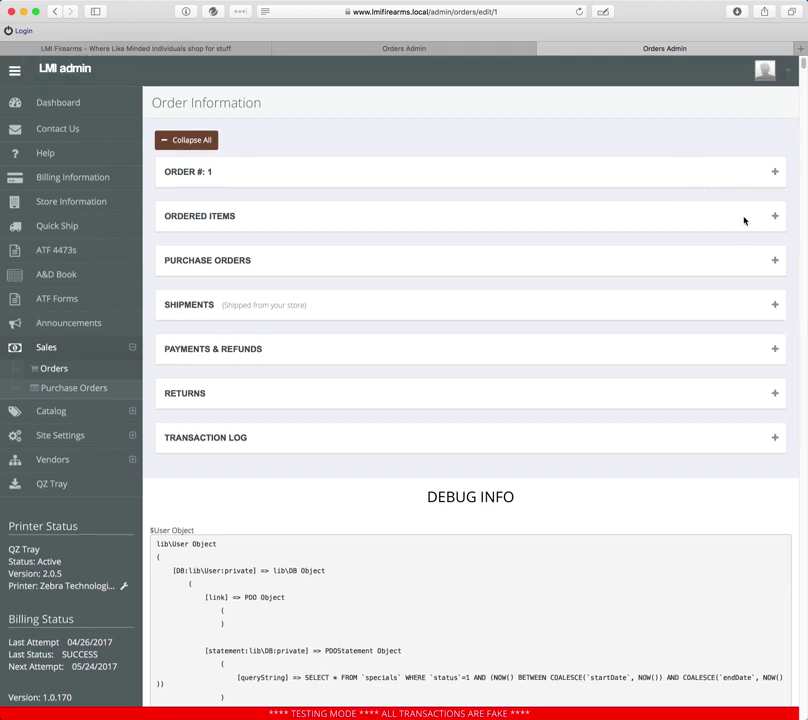
click(775, 217)
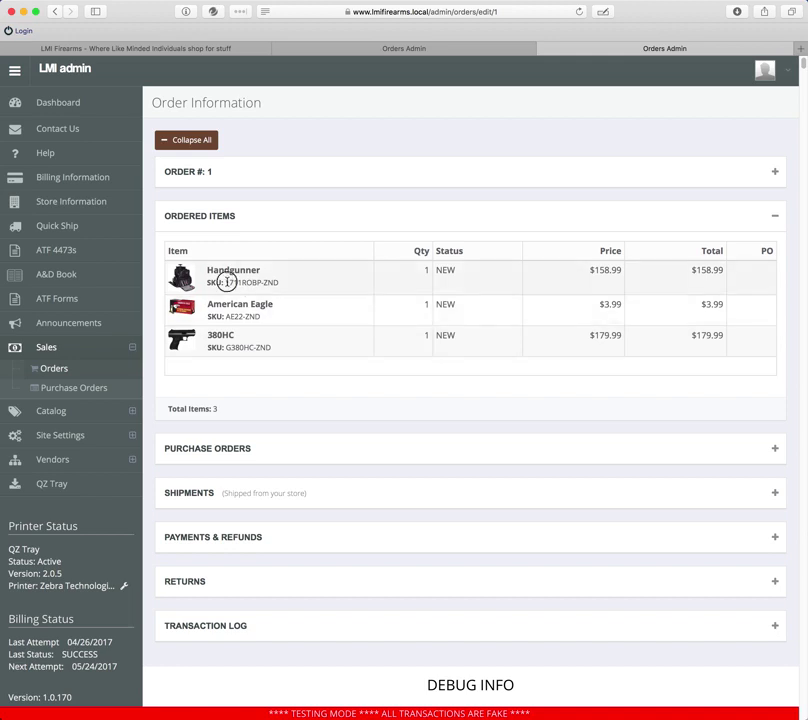
drag(225, 282, 281, 282)
drag(224, 316, 277, 316)
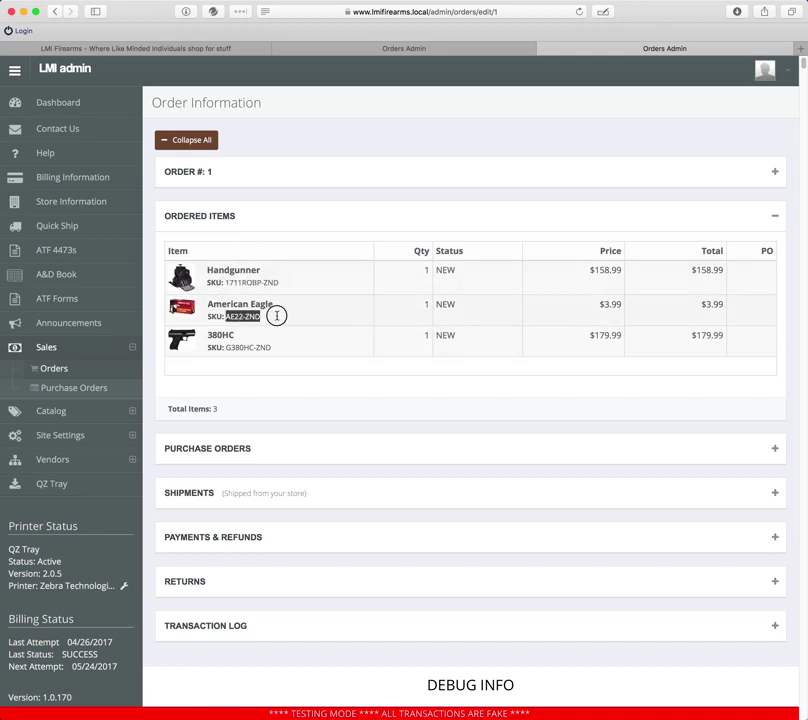
click(227, 346)
drag(227, 346, 278, 345)
click(280, 347)
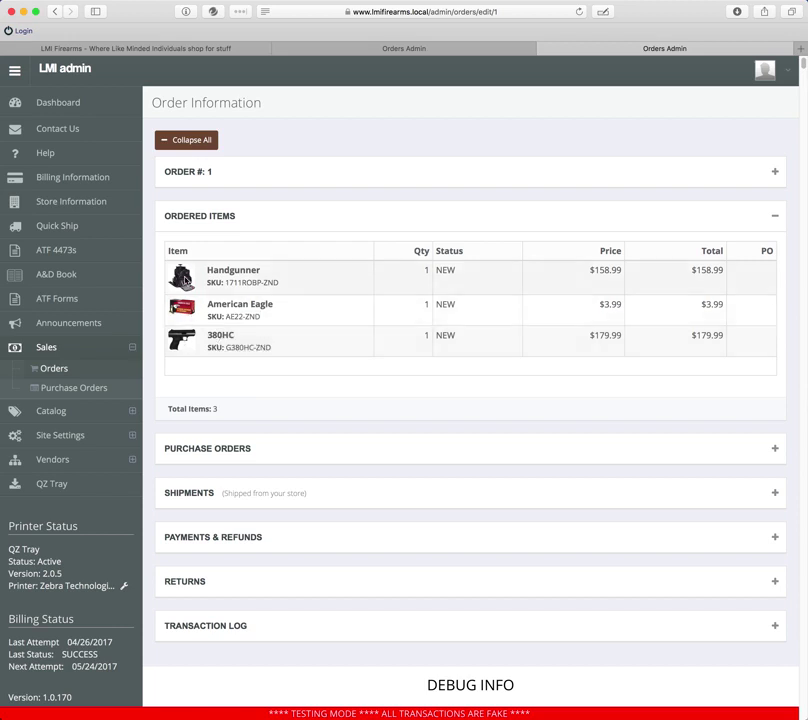
drag(226, 347, 271, 346)
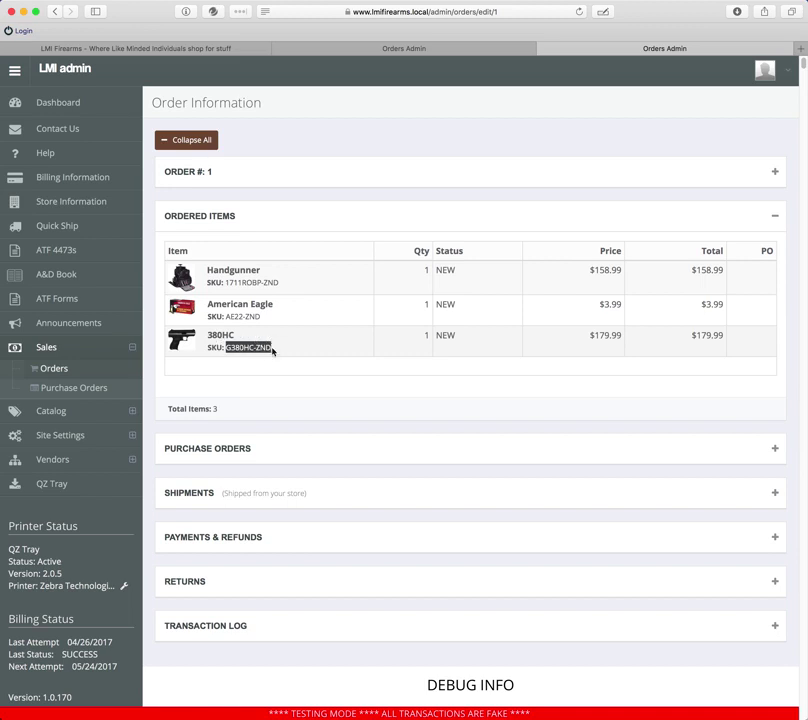
drag(226, 316, 262, 316)
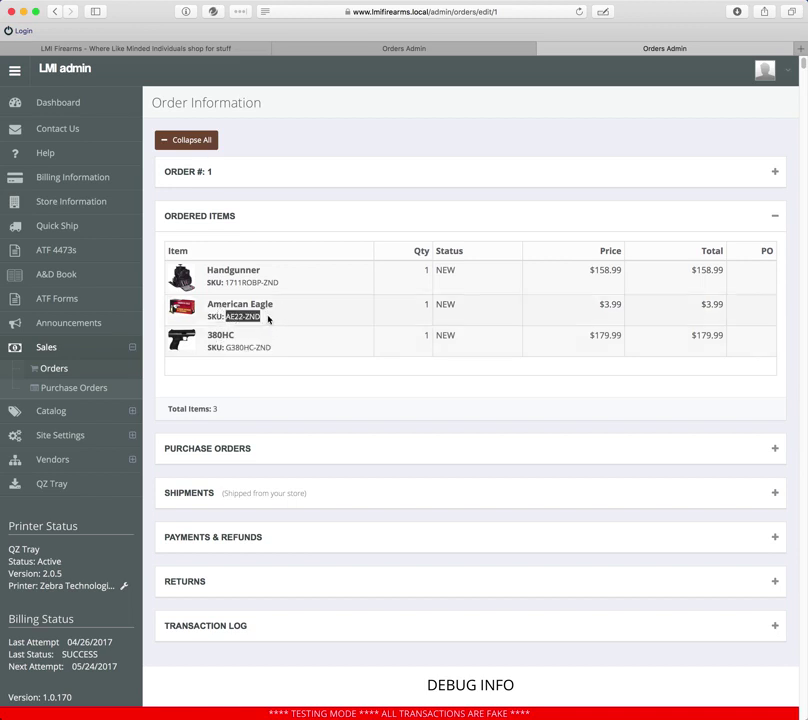
drag(229, 283, 280, 283)
click(262, 283)
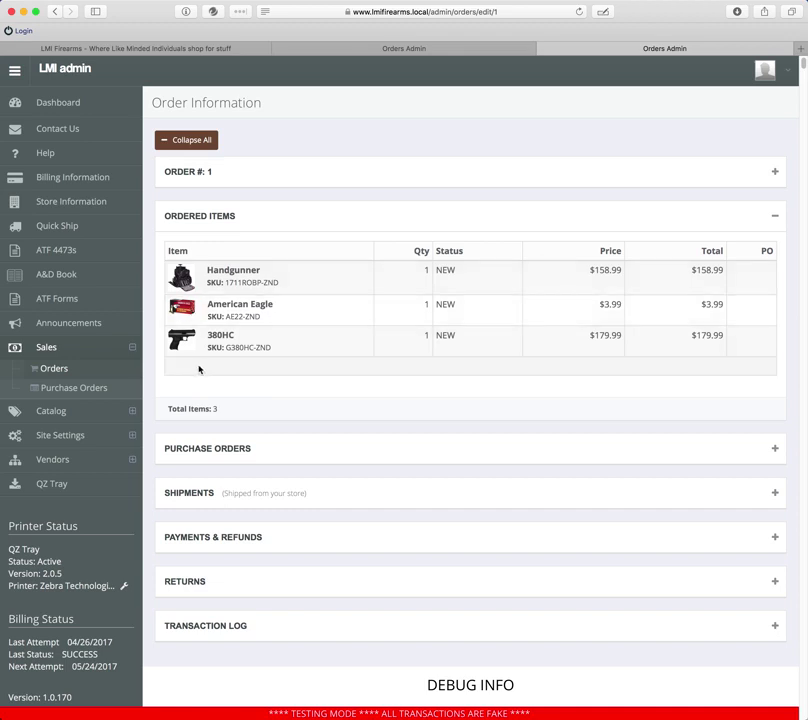
click(248, 283)
drag(248, 283, 292, 301)
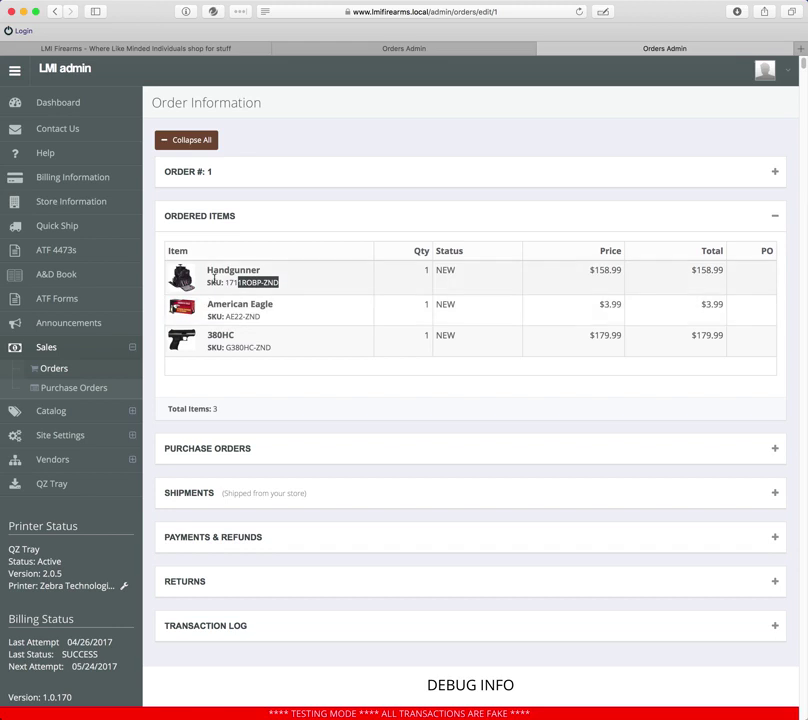
click(335, 273)
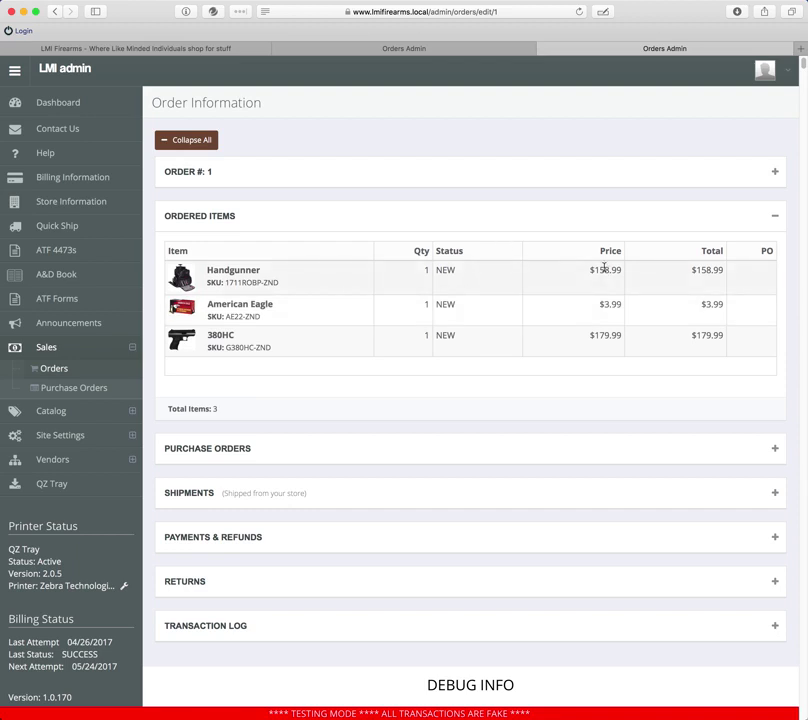
Check the Handgunner's ordered quantity and line total, and collapse the ordered items.
double_click(426, 270)
double_click(700, 269)
click(700, 286)
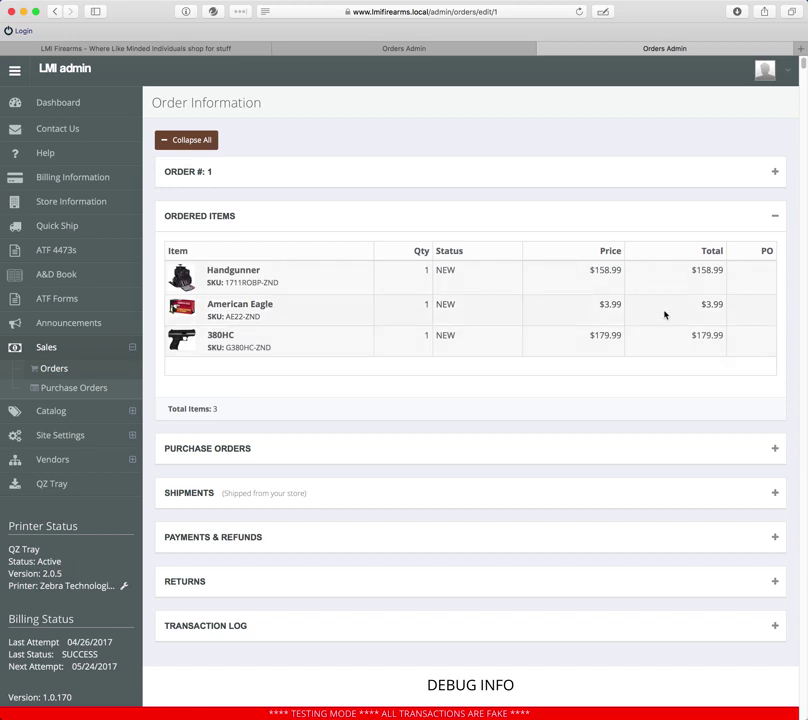
click(775, 219)
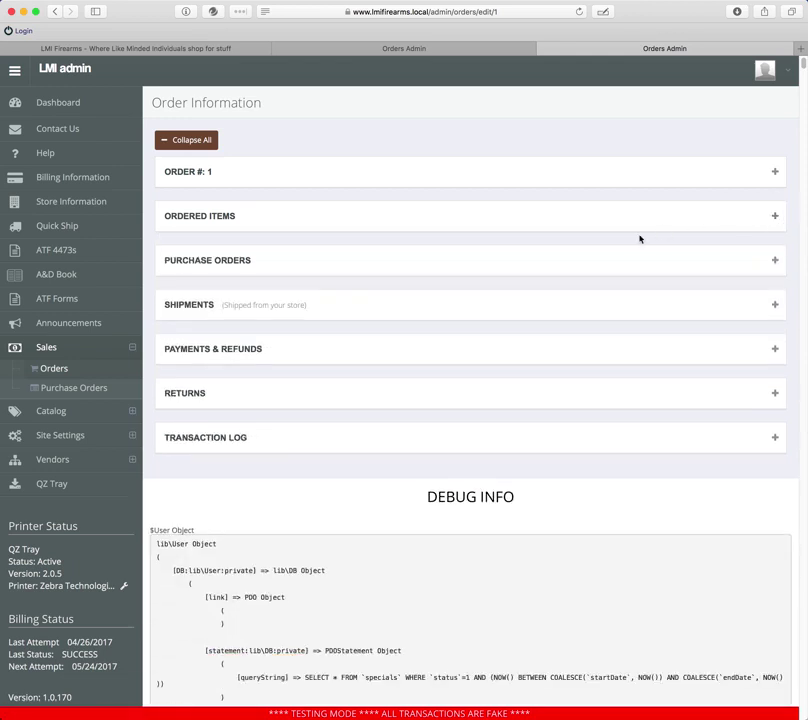
Check the inventories for the order's purchase orders and review the on-hand and Zanders Sporting Goods stock.
click(775, 259)
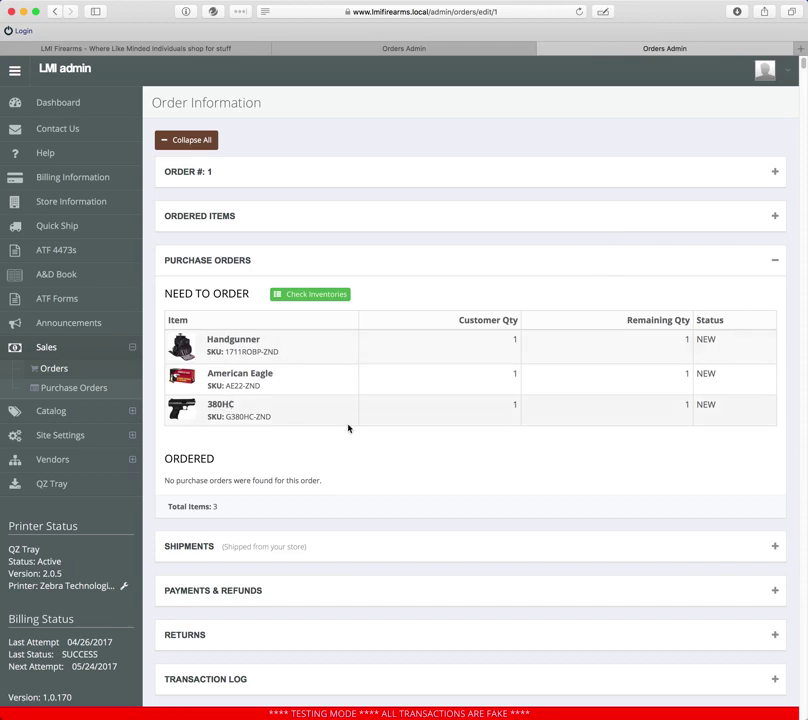
click(309, 294)
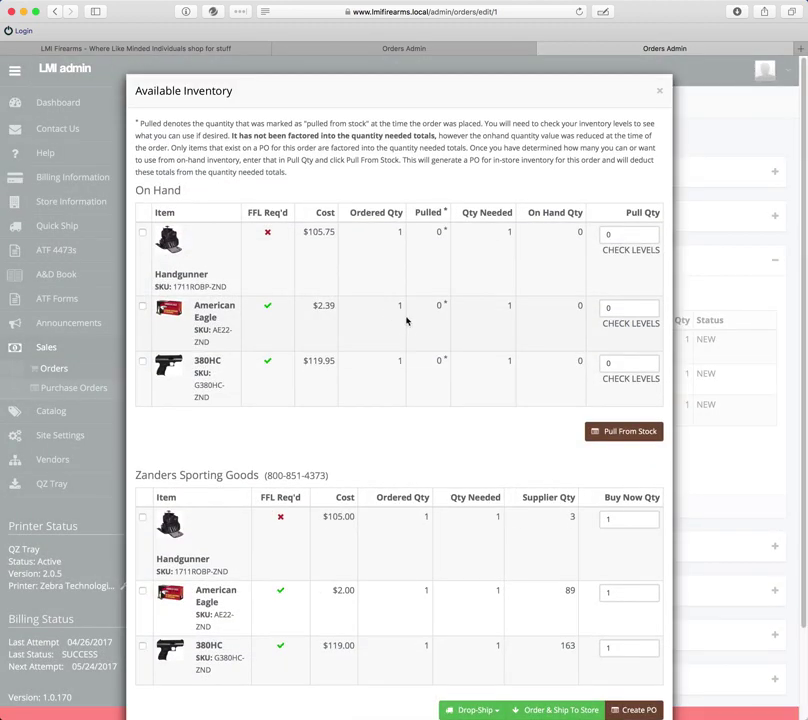
scroll(406, 321, down, 3)
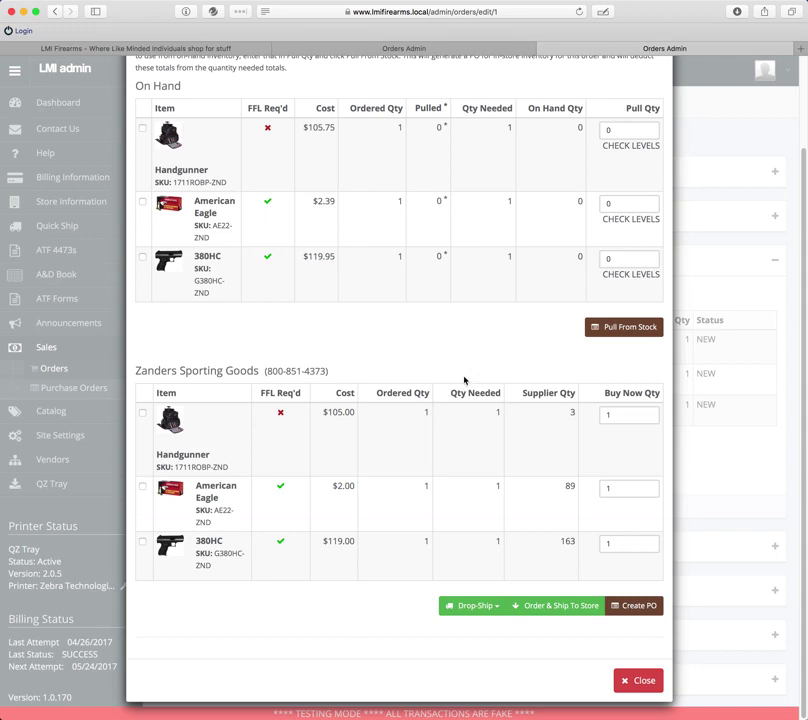
scroll(318, 428, up, 3)
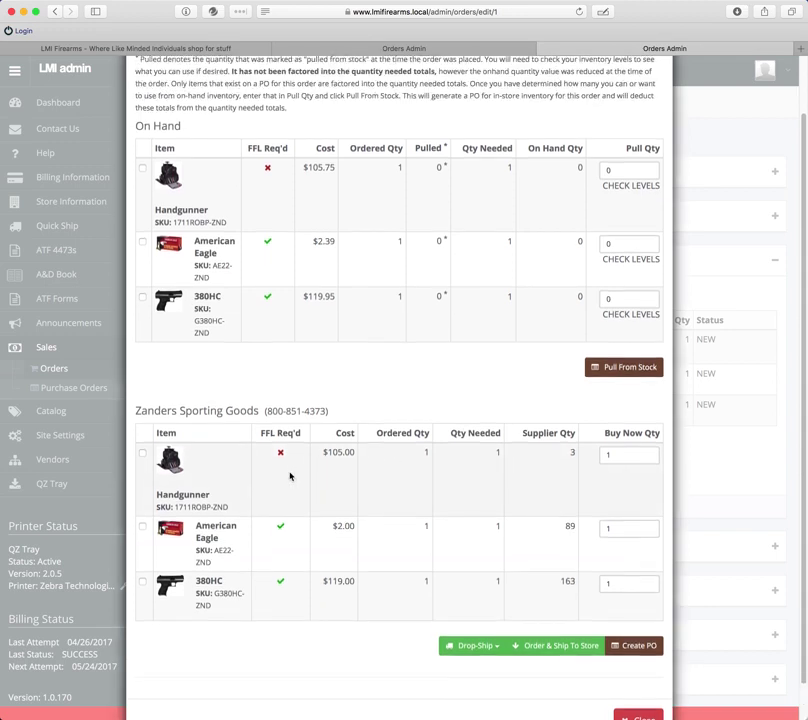
scroll(361, 528, down, 2)
scroll(360, 534, up, 2)
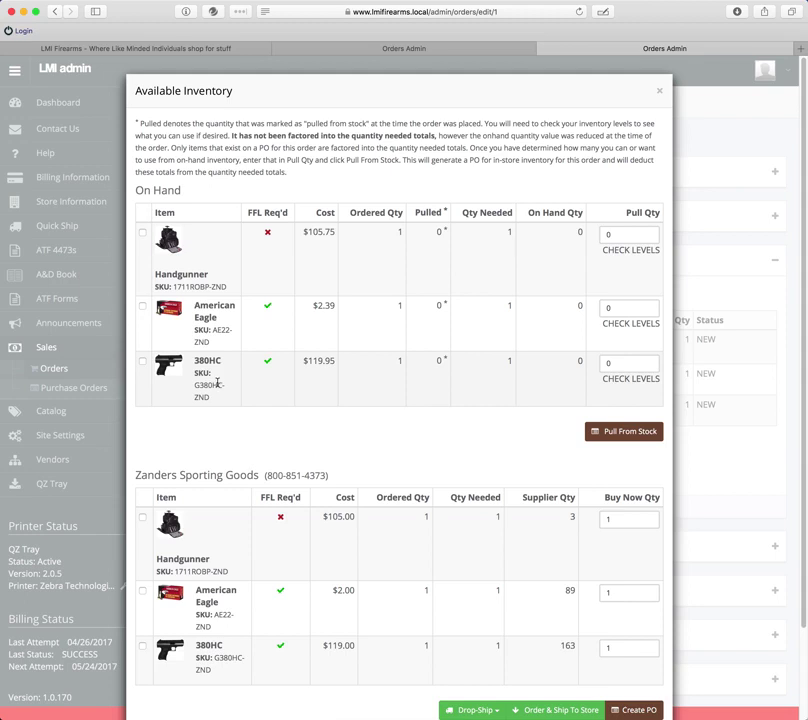
Set the on-hand pull quantity of the 380HC to 1 and leave the item unselected.
click(142, 362)
double_click(645, 363)
text(1)
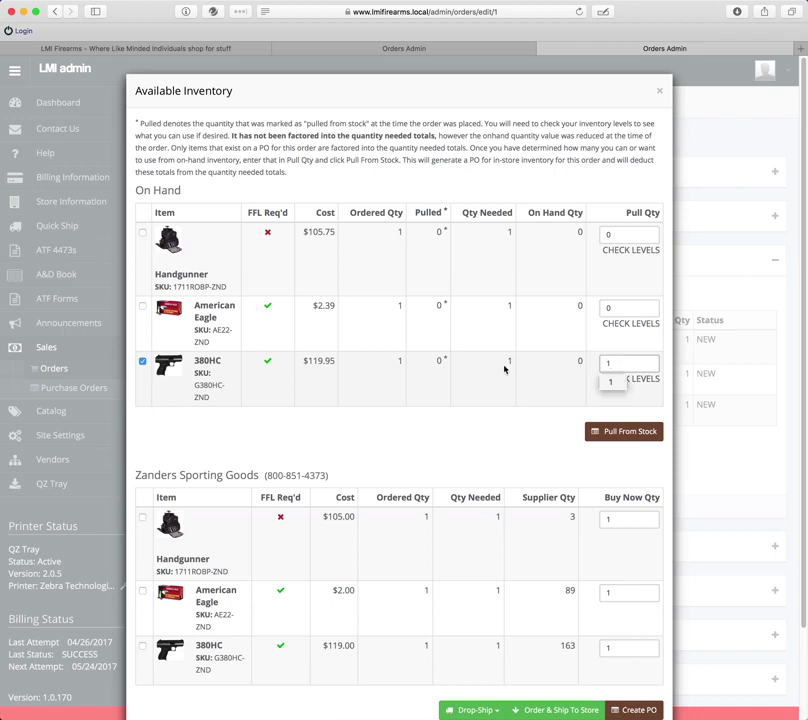
click(145, 363)
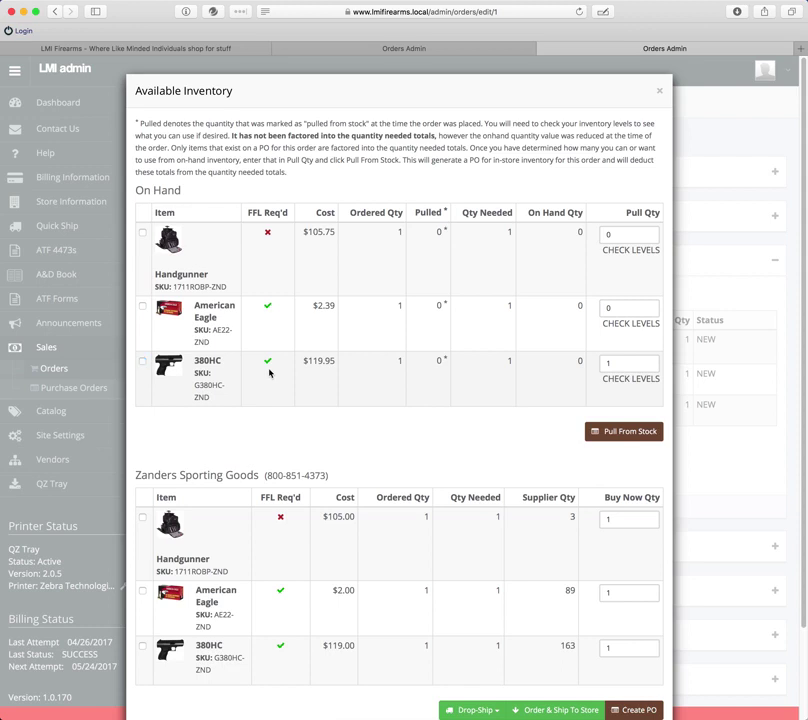
Read the note explaining pulled quantities and how to pull items from in-store stock.
drag(143, 121, 303, 166)
click(384, 184)
scroll(410, 296, down, 1)
scroll(410, 296, down, 3)
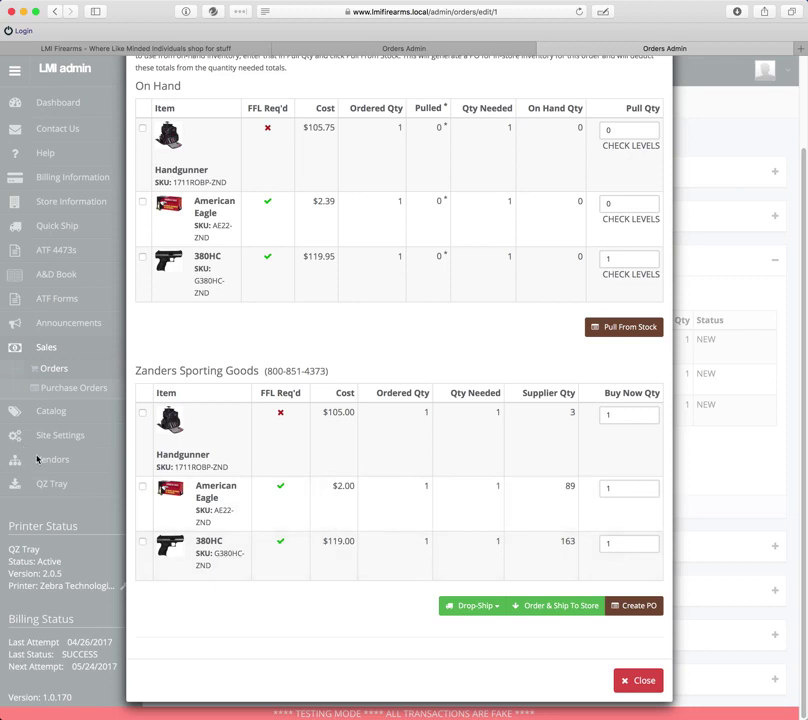
View the drop-ship options with the Handgunner and with the 380HC selected under Zanders Sporting Goods, and deselect both.
click(143, 413)
click(478, 606)
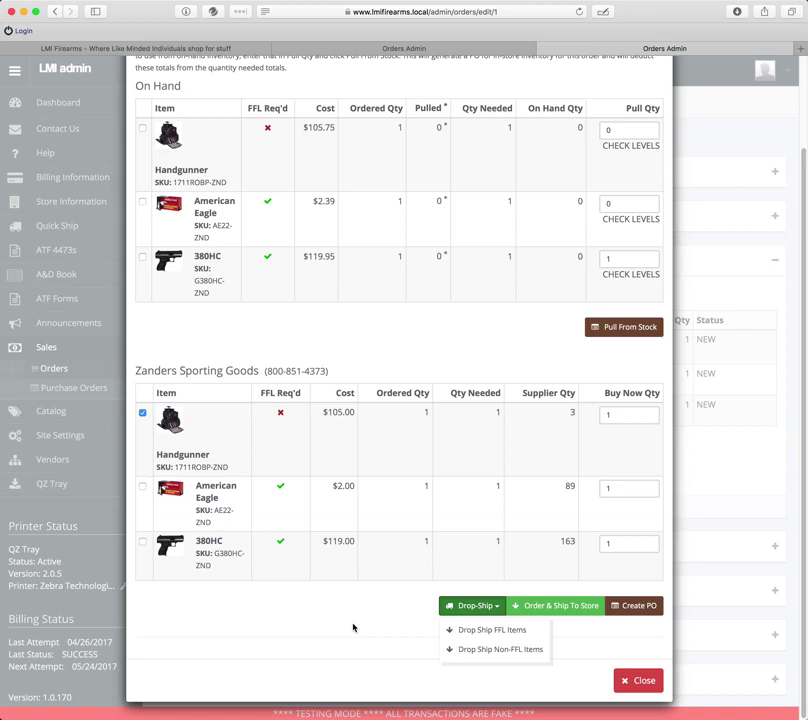
click(142, 412)
click(142, 541)
click(461, 604)
click(143, 541)
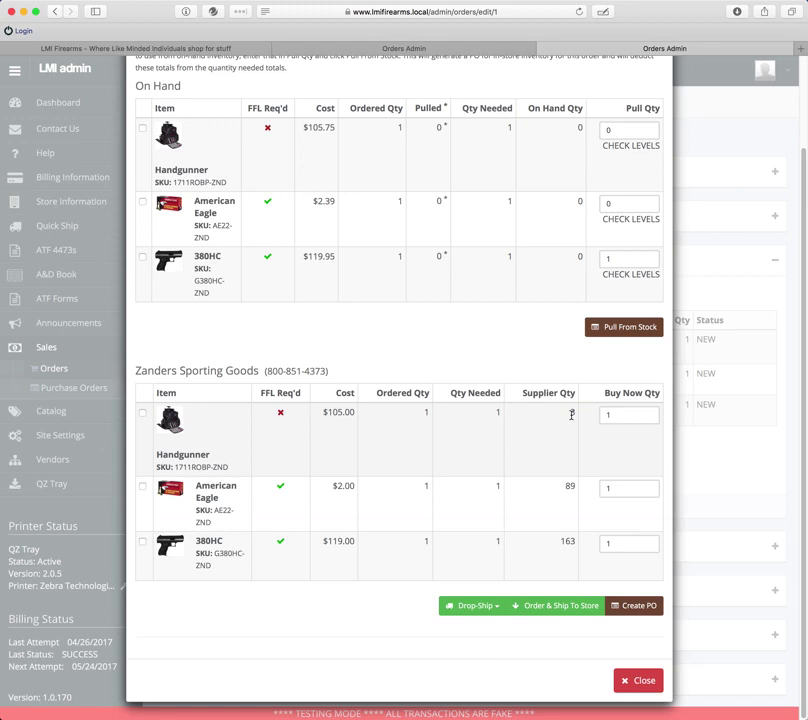
Try a Buy Now quantity of 3 for the Handgunner from Zanders Sporting Goods, and clear the quantity.
drag(619, 415, 601, 414)
text(3)
drag(629, 411, 601, 407)
Try selecting the Handgunner, American Eagle and 380HC under Zanders Sporting Goods, and clear all the selections.
click(142, 414)
click(142, 487)
click(142, 544)
click(143, 488)
click(142, 413)
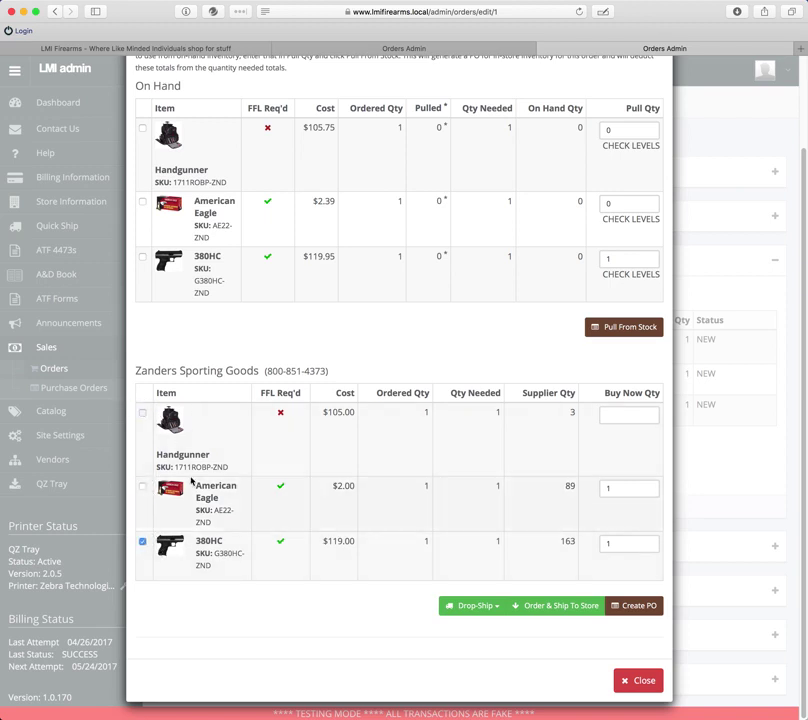
click(142, 542)
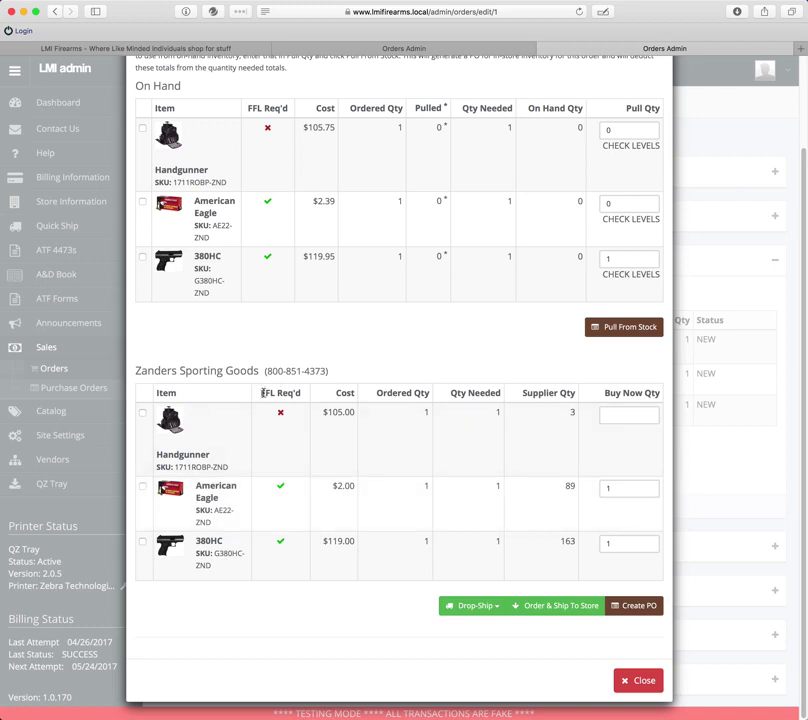
Check which items under Zanders Sporting Goods require an FFL, and close the available inventory.
drag(263, 393, 307, 390)
click(195, 494)
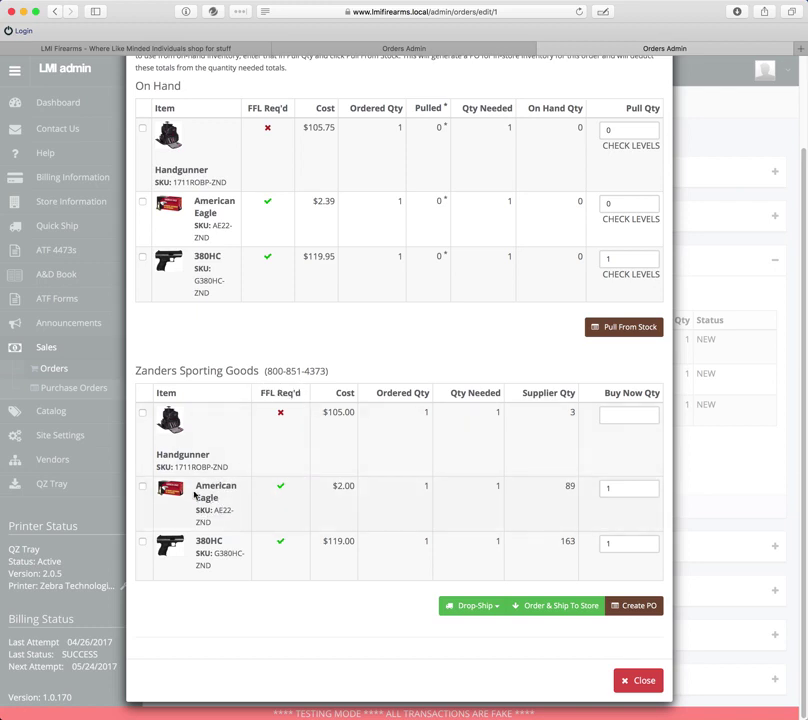
scroll(646, 106, up, 3)
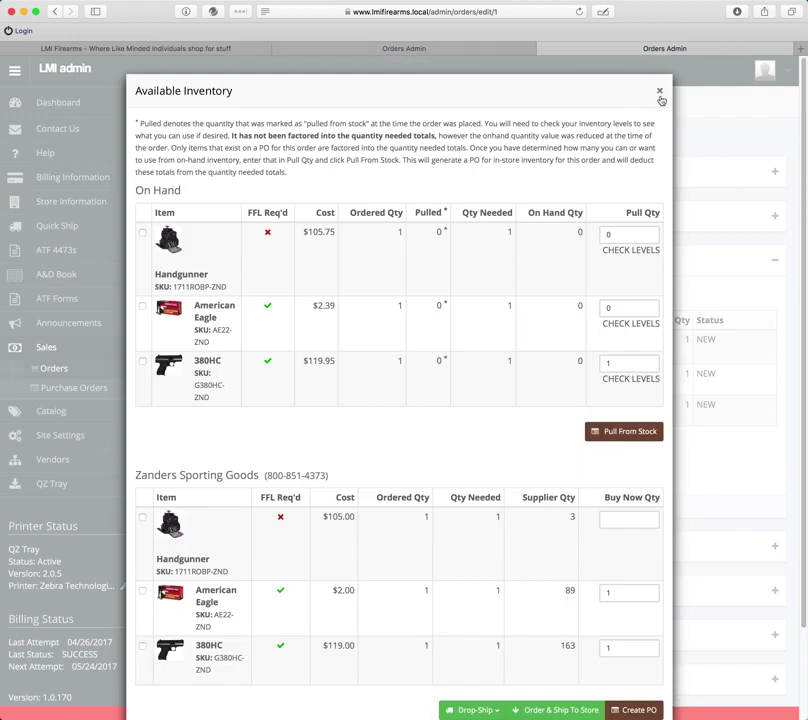
click(659, 92)
Review the order's bill-to, ship-to and FFL information, and collapse that section.
click(772, 173)
scroll(609, 200, down, 1)
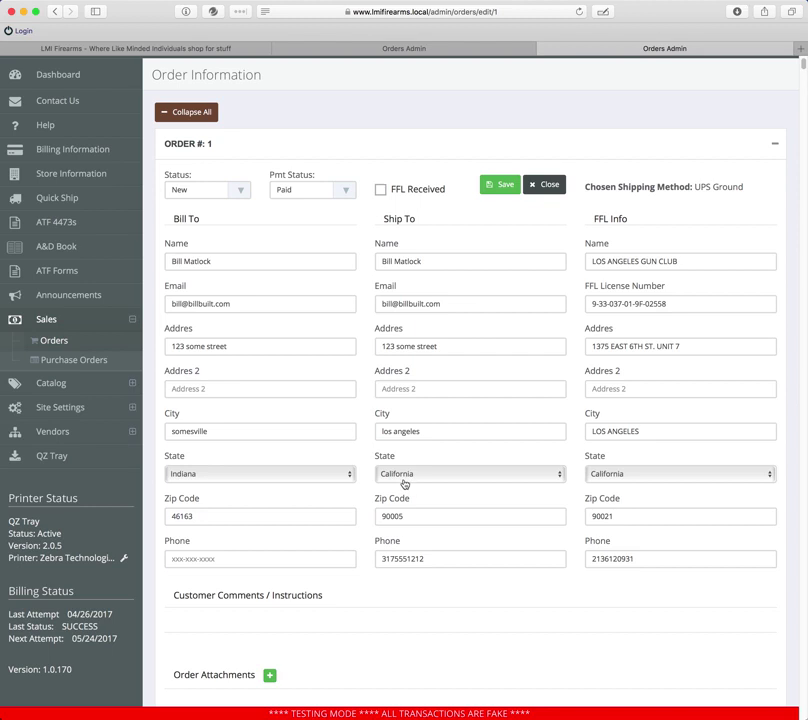
click(775, 144)
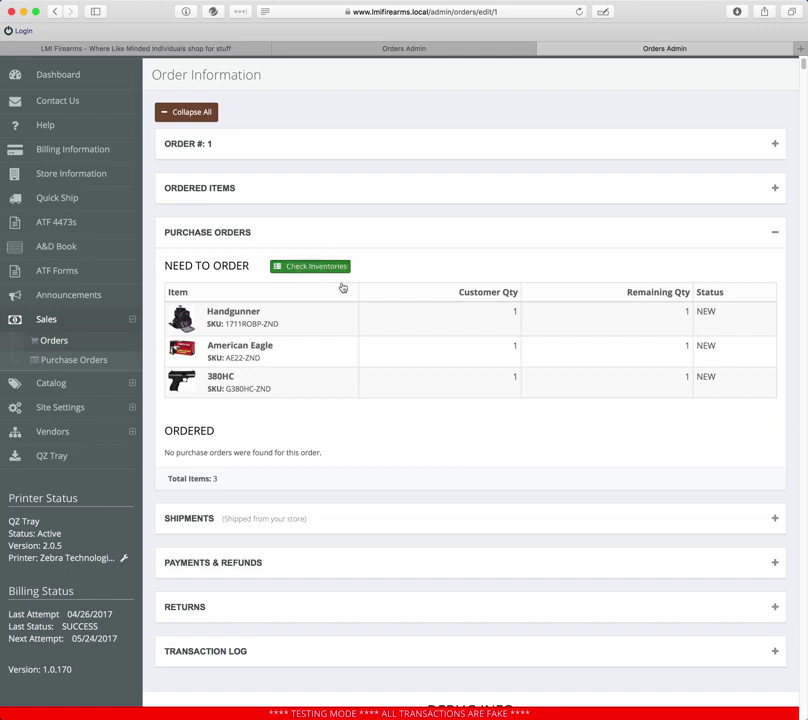
Check inventories for the order and drop-ship the Handgunner from Zanders Sporting Goods as a non-FFL item.
click(338, 267)
scroll(420, 360, down, 1)
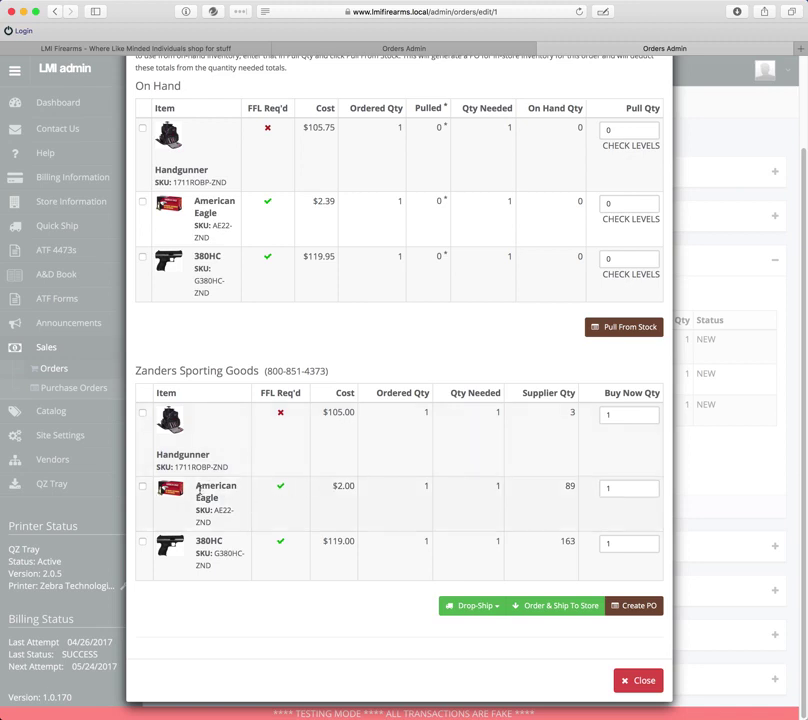
scroll(198, 490, up, 3)
scroll(321, 480, down, 3)
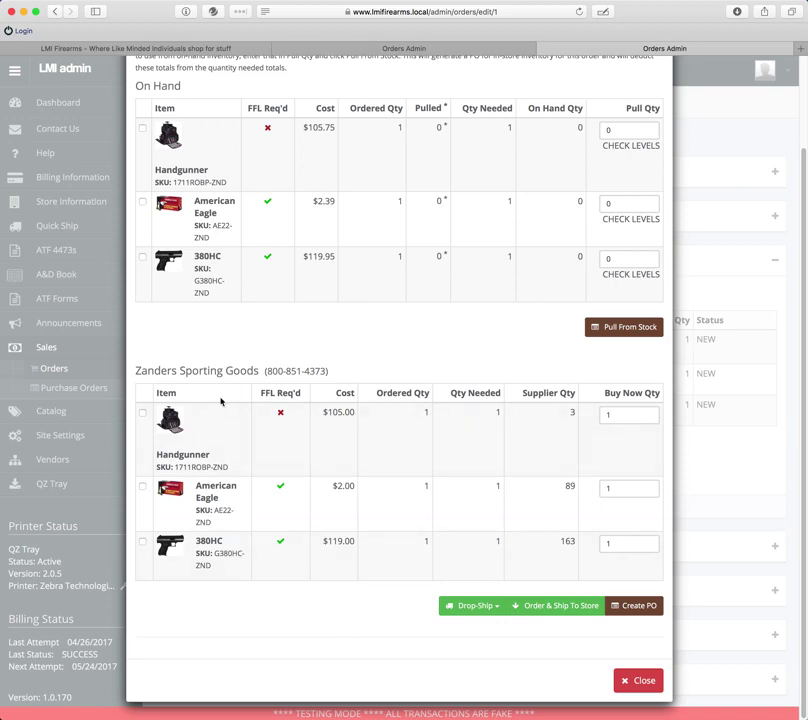
click(142, 412)
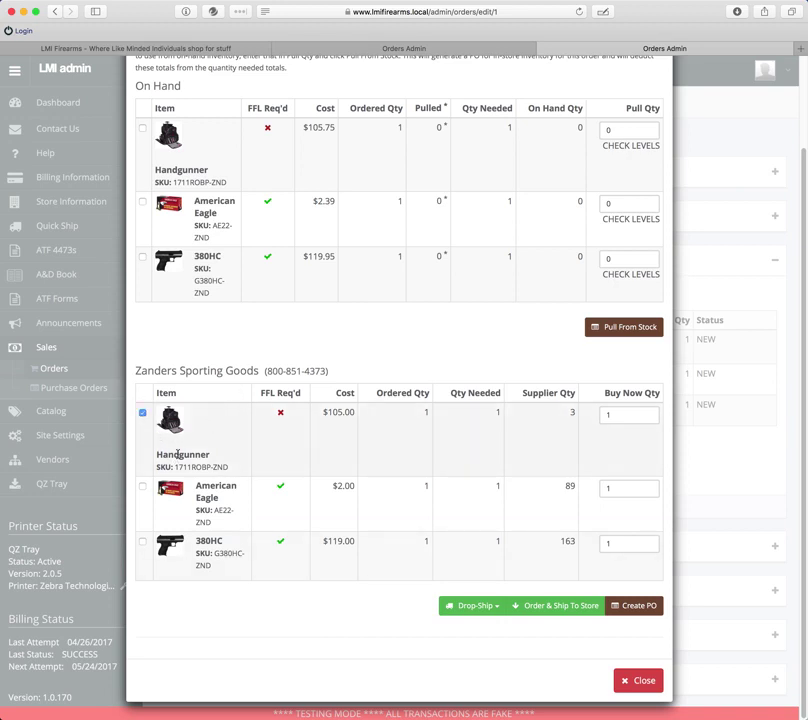
click(487, 612)
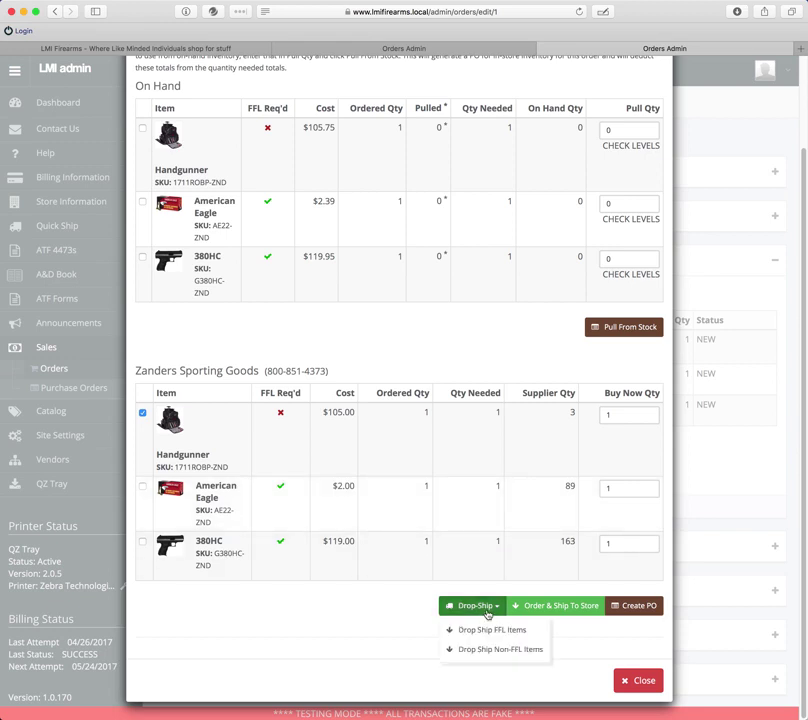
click(499, 650)
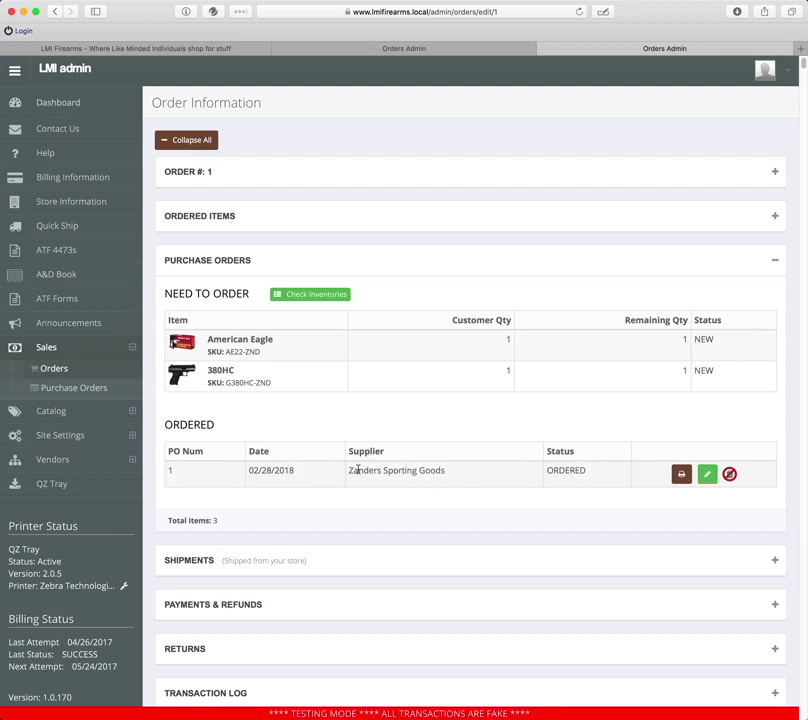
Review the Handgunner's purchase order under Ordered Items, view its printable version, and close that page.
drag(357, 470, 441, 474)
click(593, 489)
click(773, 216)
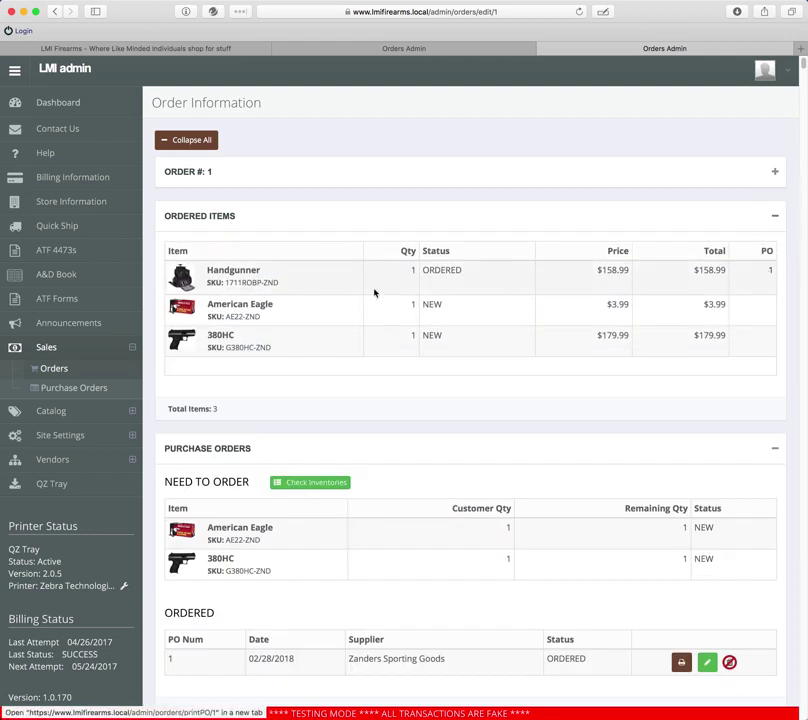
click(770, 270)
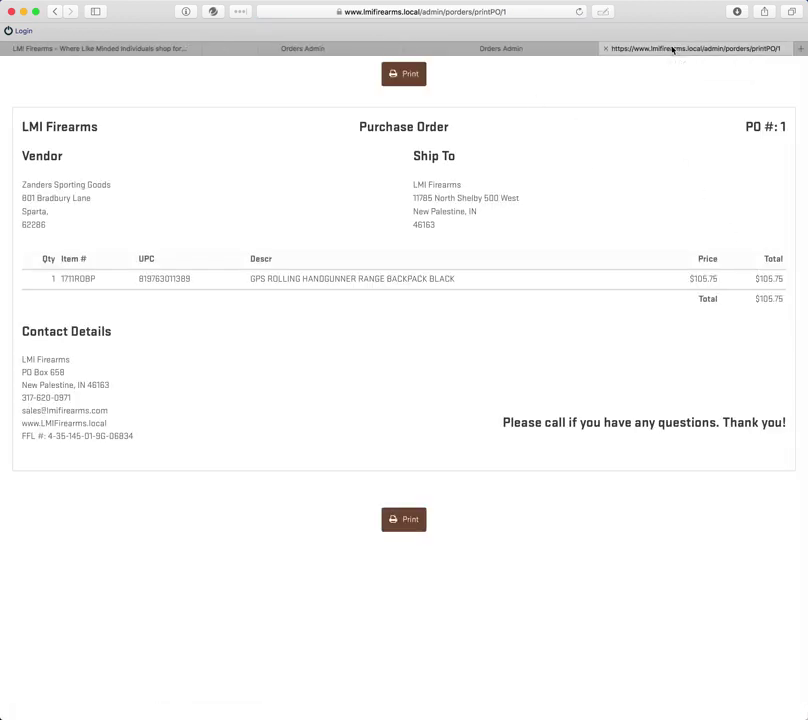
key(super+w)
Open the Zanders purchase order for editing, examine its status, items and notes sections, and close it.
scroll(601, 330, down, 5)
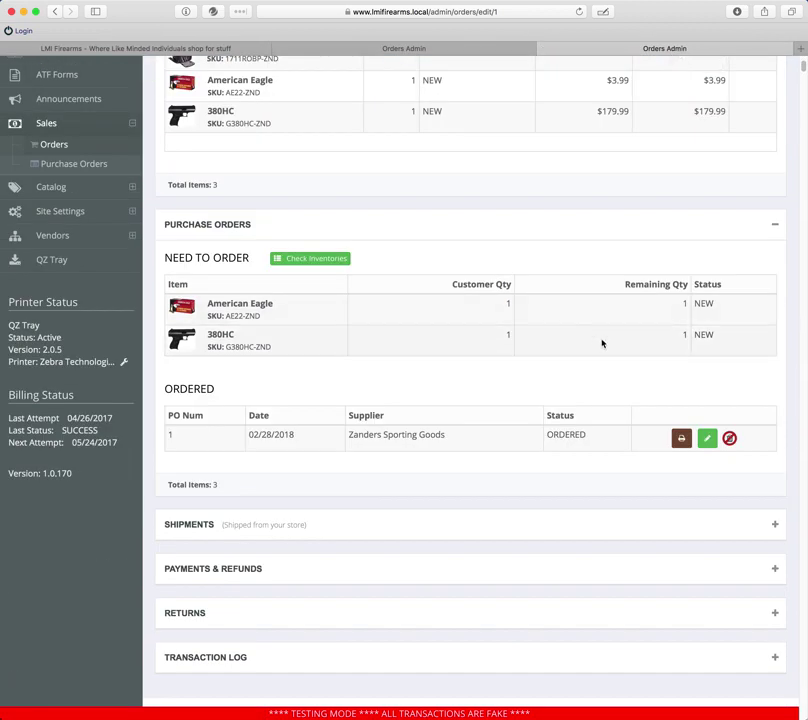
click(706, 438)
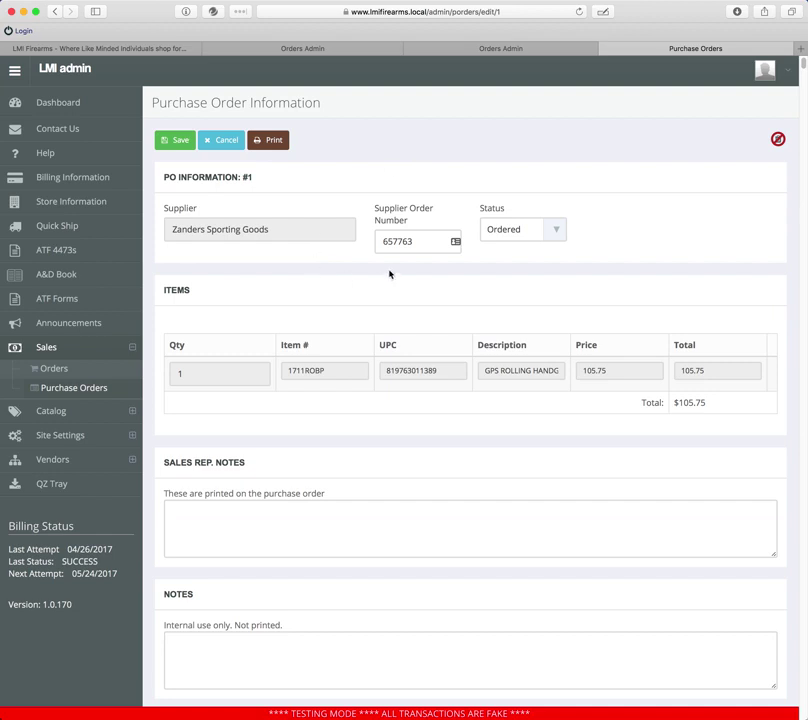
click(536, 229)
click(628, 229)
scroll(280, 334, down, 5)
scroll(301, 330, up, 3)
scroll(303, 355, down, 3)
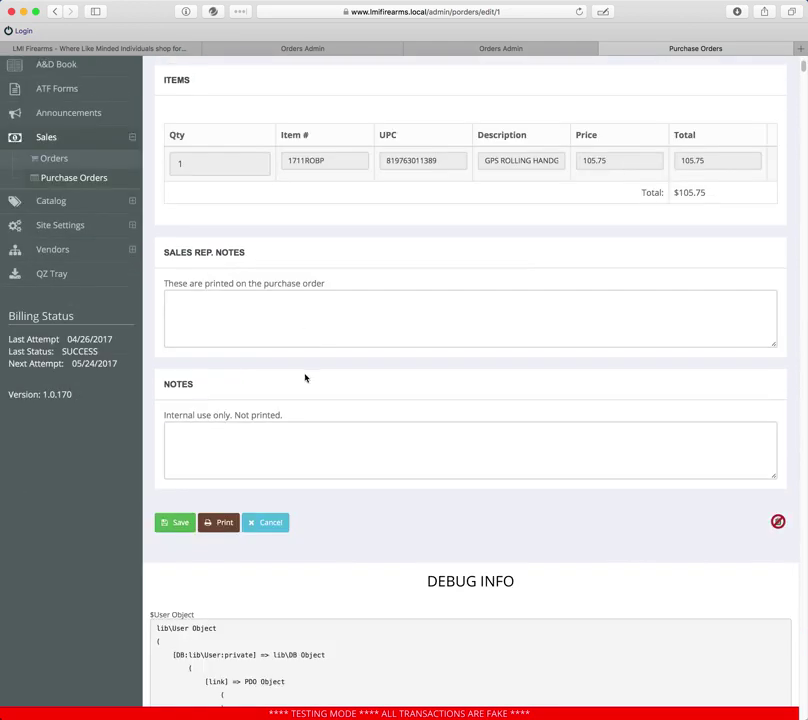
scroll(304, 365, up, 3)
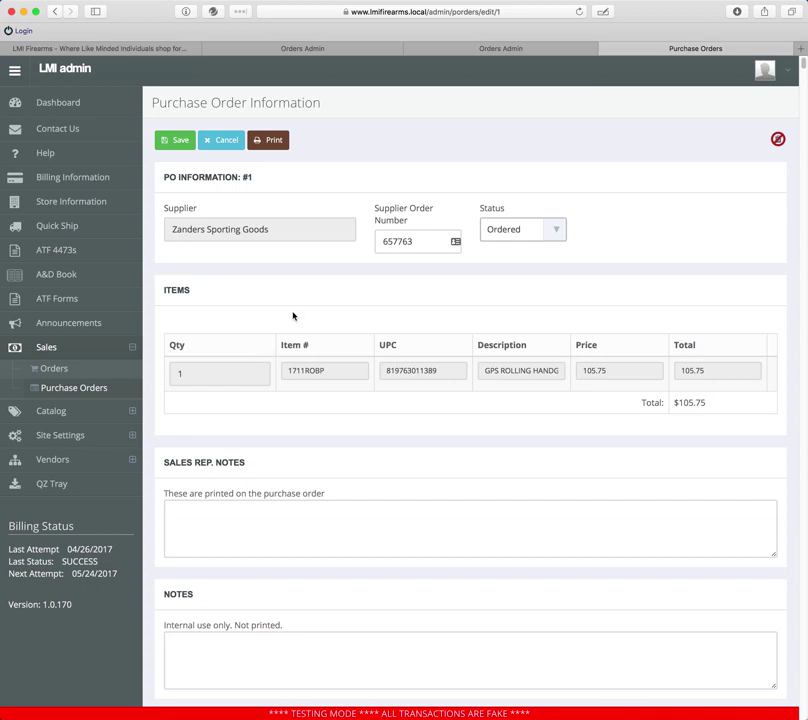
key(super+w)
Check the order status in the order's main details, and close that order's tab.
scroll(595, 173, up, 5)
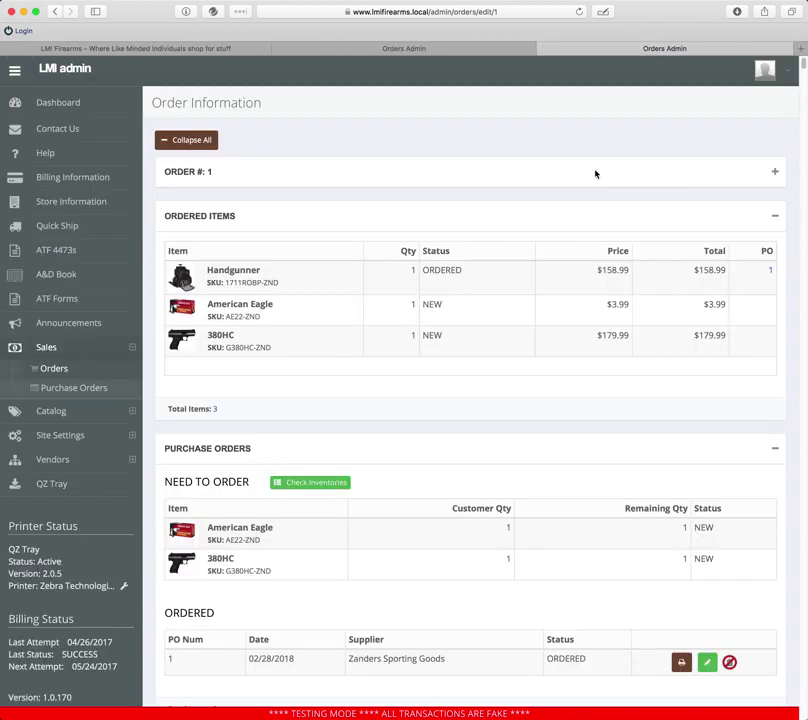
click(773, 172)
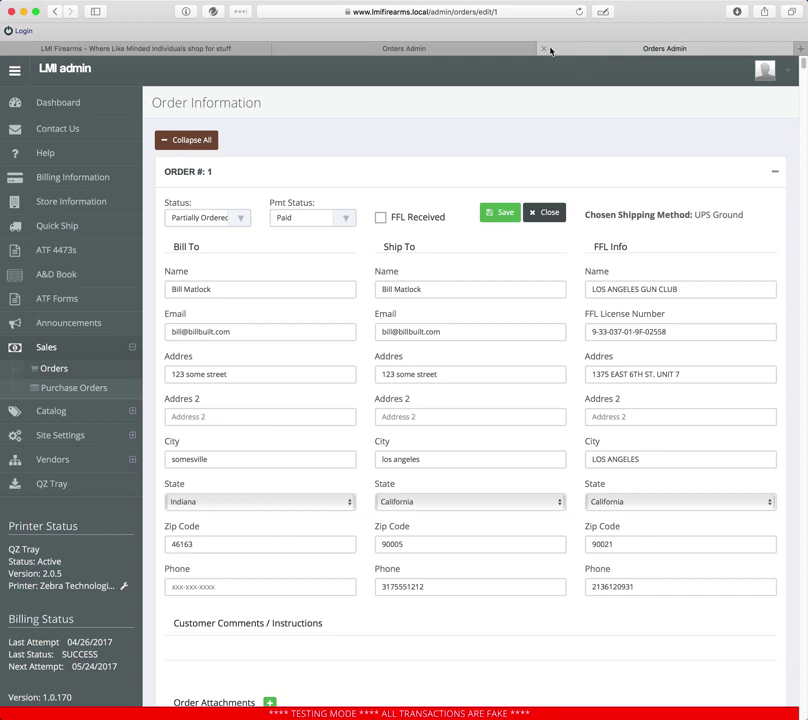
click(469, 47)
click(543, 48)
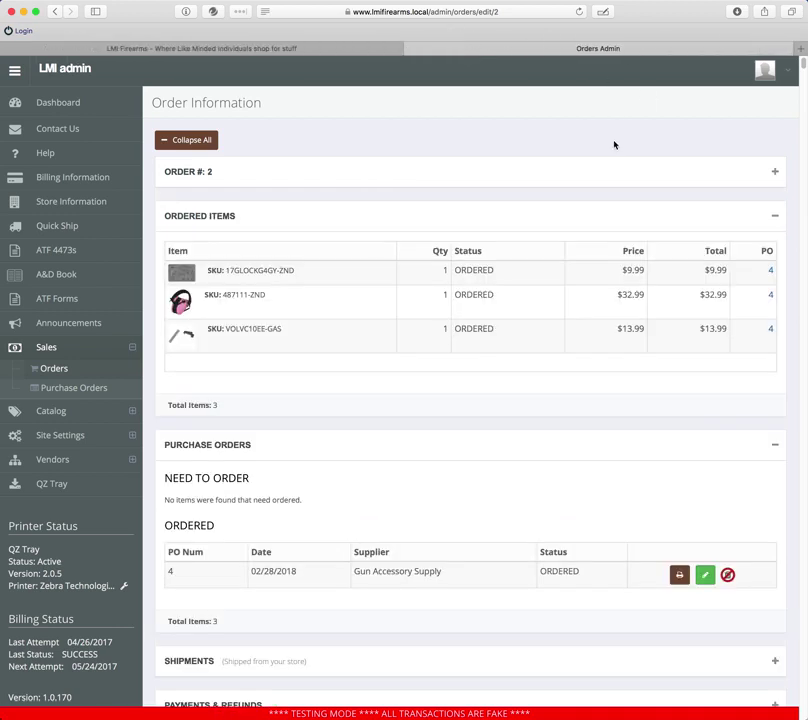
Open the partially ordered order from the orders list, with only its Purchase Orders section expanded.
click(70, 369)
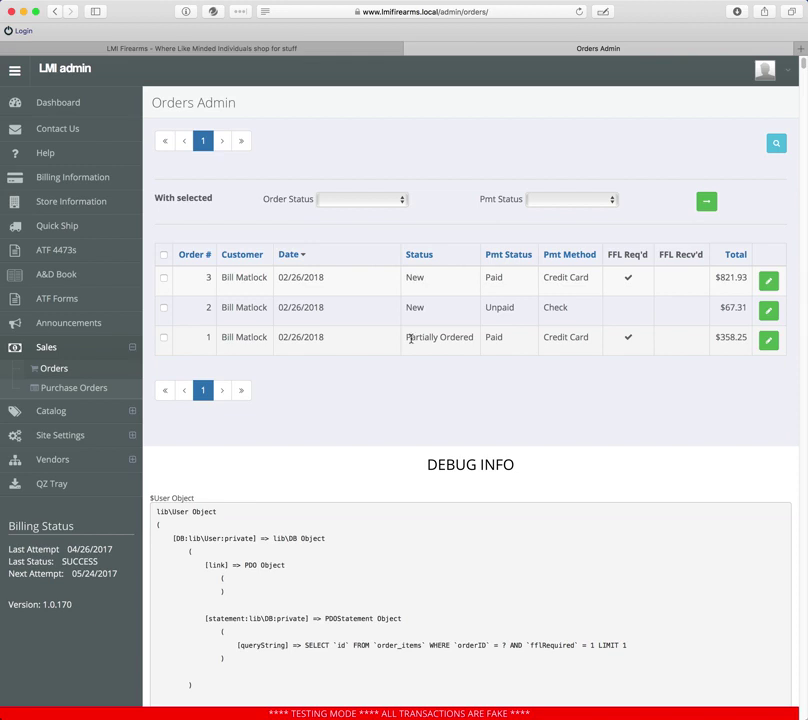
click(768, 340)
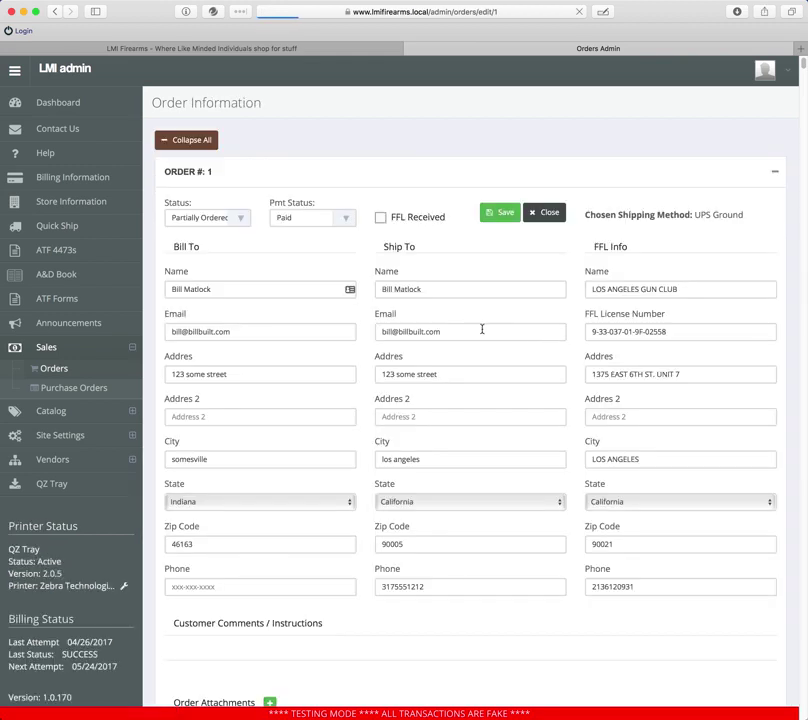
click(164, 139)
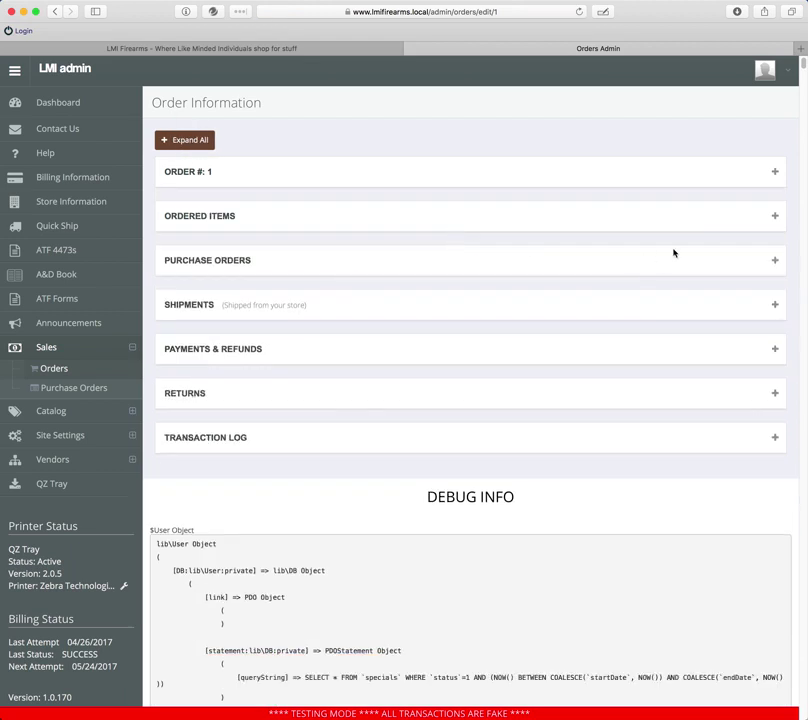
click(775, 260)
scroll(553, 270, down, 2)
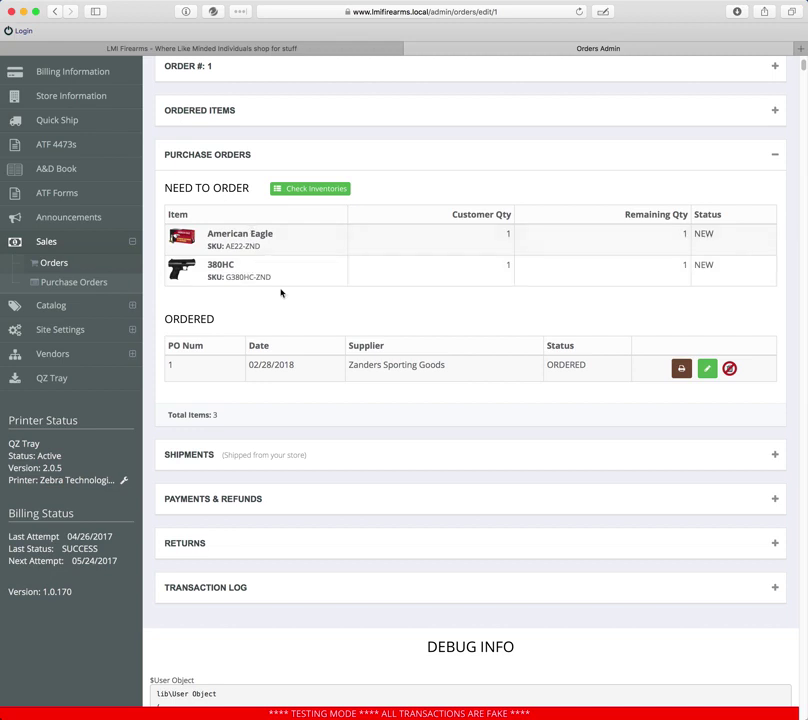
Check inventories and order the American Eagle and 380HC from Zanders Sporting Goods, shipped to the store.
click(310, 188)
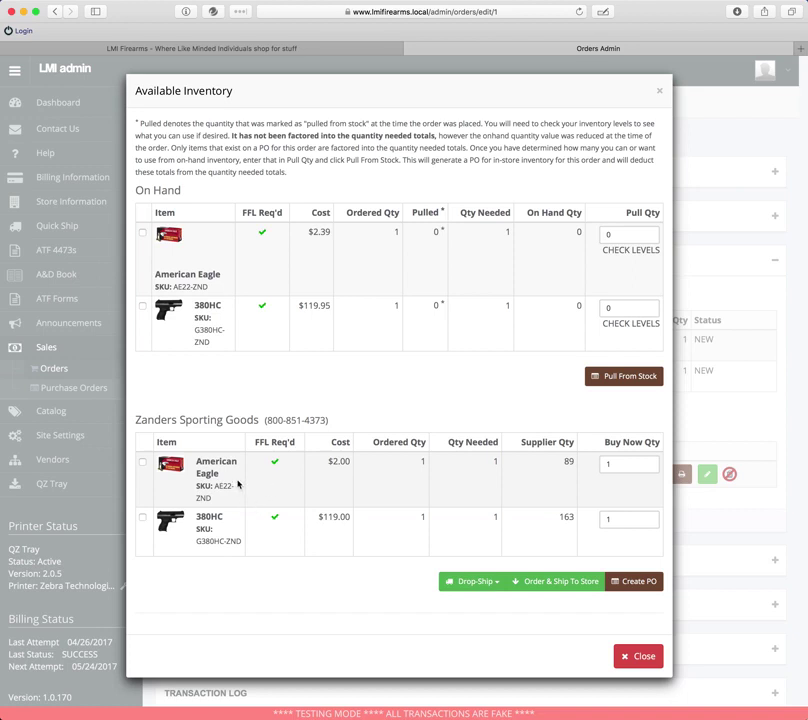
click(142, 462)
click(142, 517)
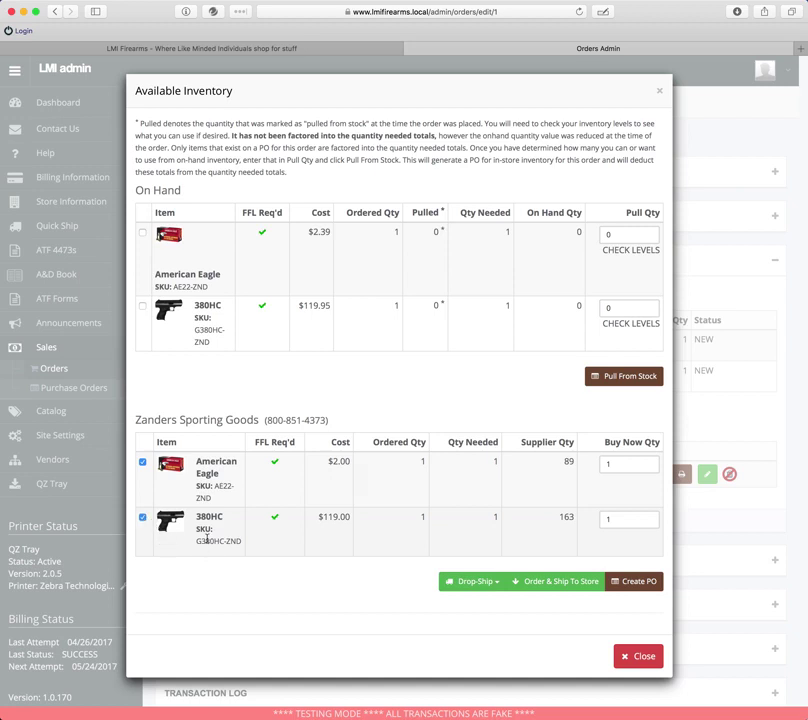
click(568, 587)
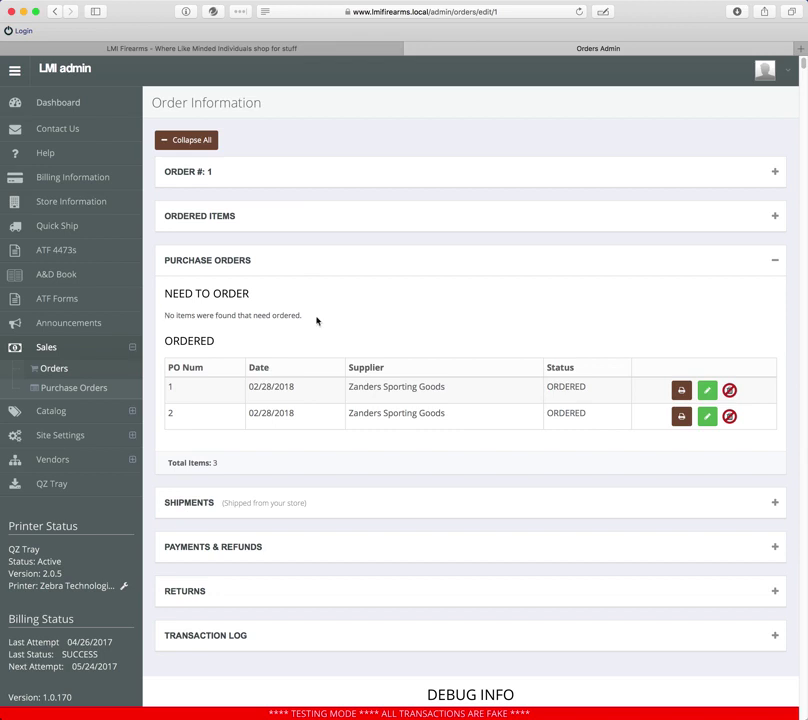
Review the ordered items and the purchase order for the American Eagle and 380HC, and close the purchase order without saving.
click(772, 215)
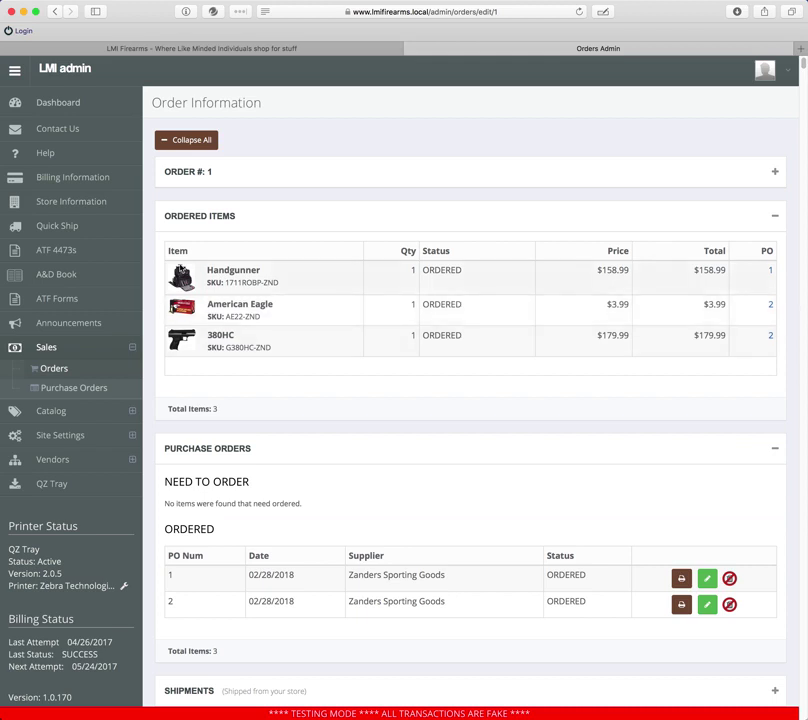
click(775, 215)
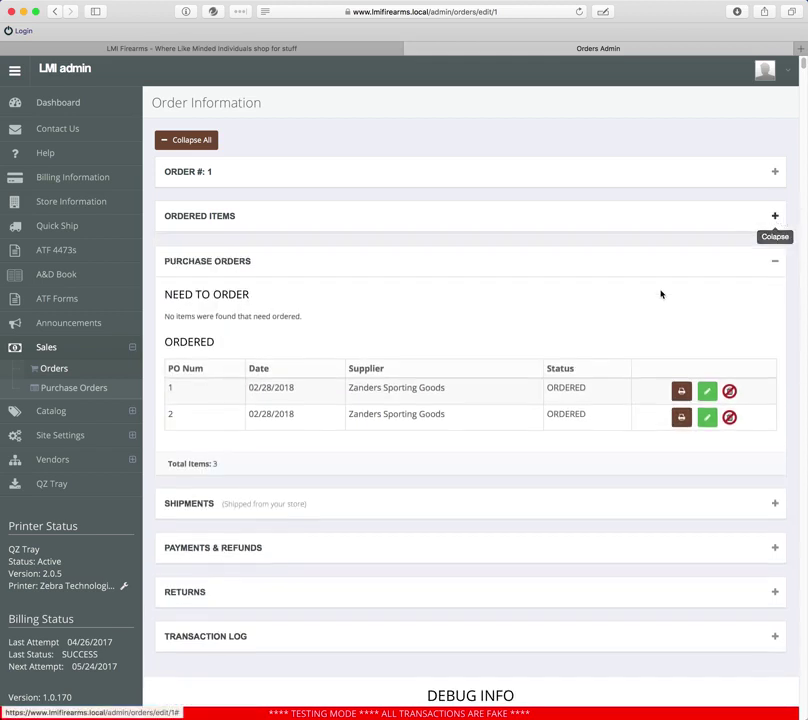
super+click(707, 416)
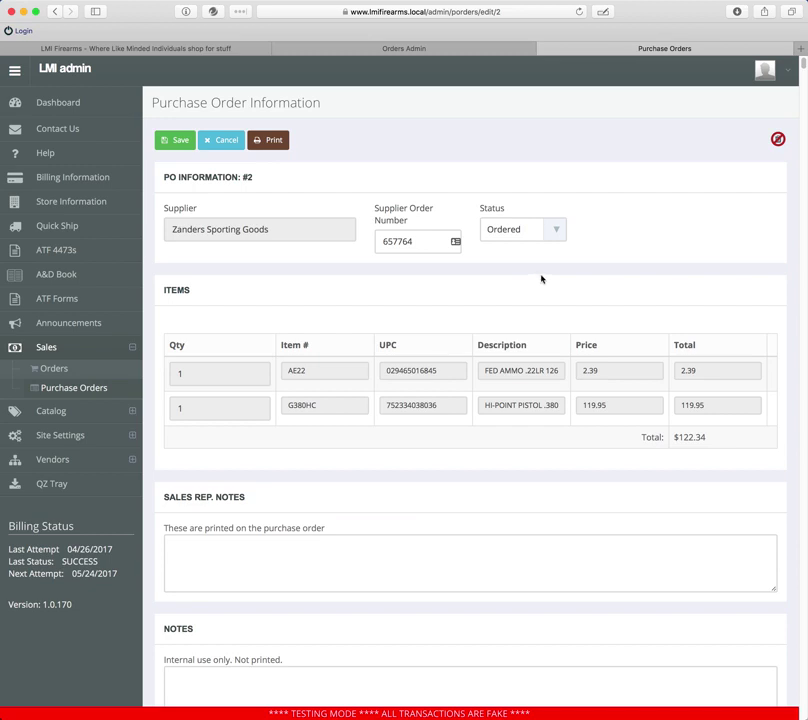
click(228, 142)
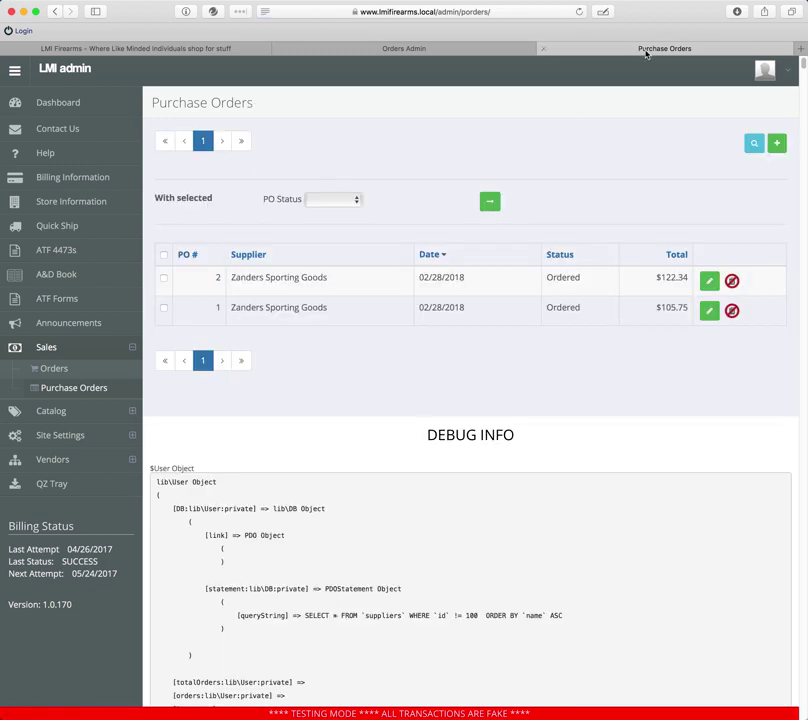
key(super+w)
Open the unpaid check order from the orders list and expand only its Ordered Items and Purchase Orders sections.
click(54, 368)
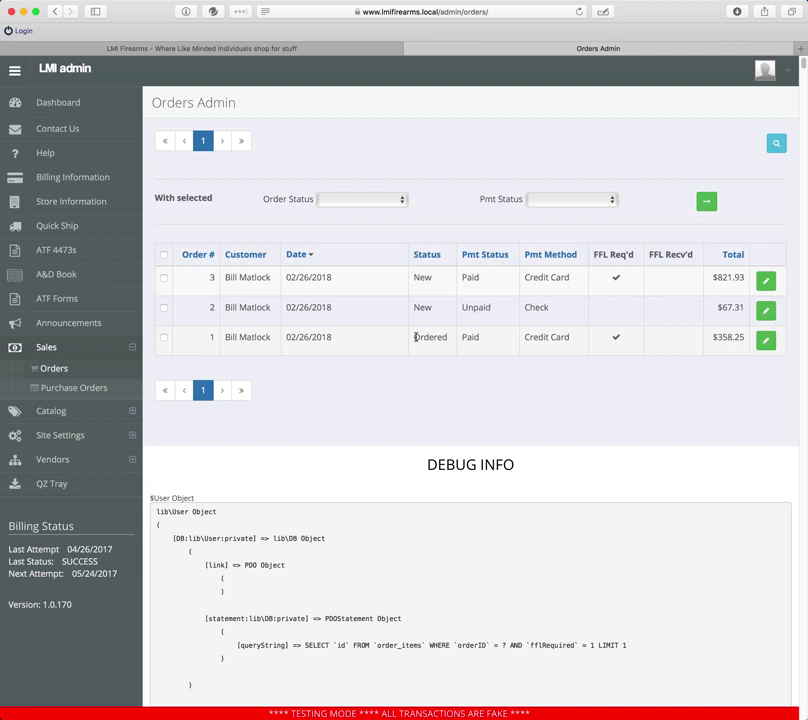
click(764, 313)
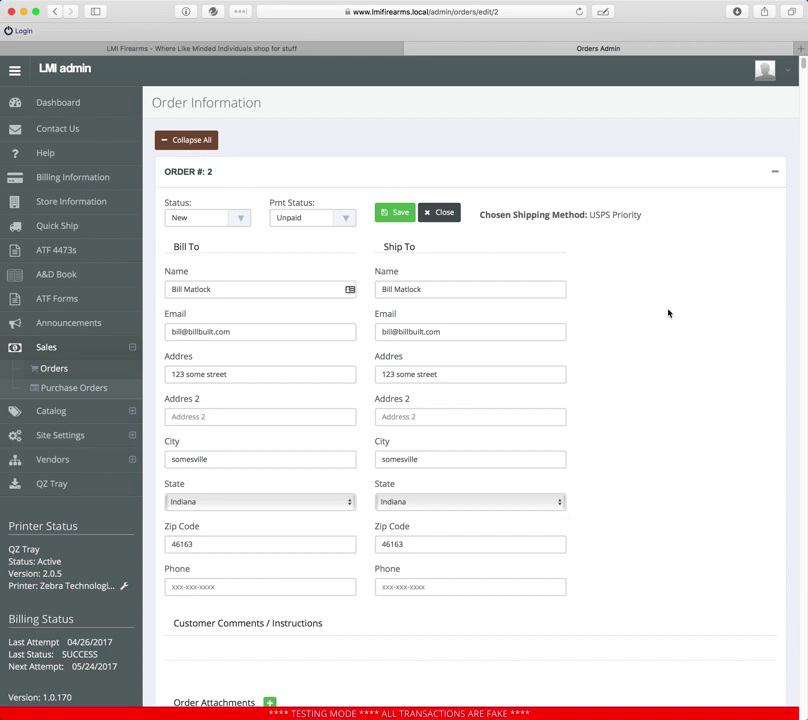
scroll(667, 294, down, 2)
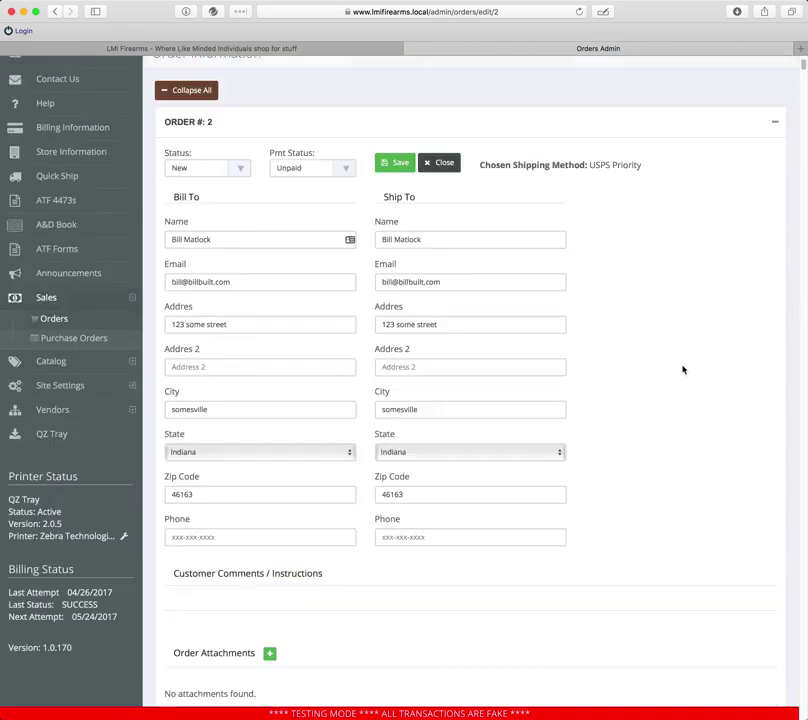
click(212, 90)
click(776, 166)
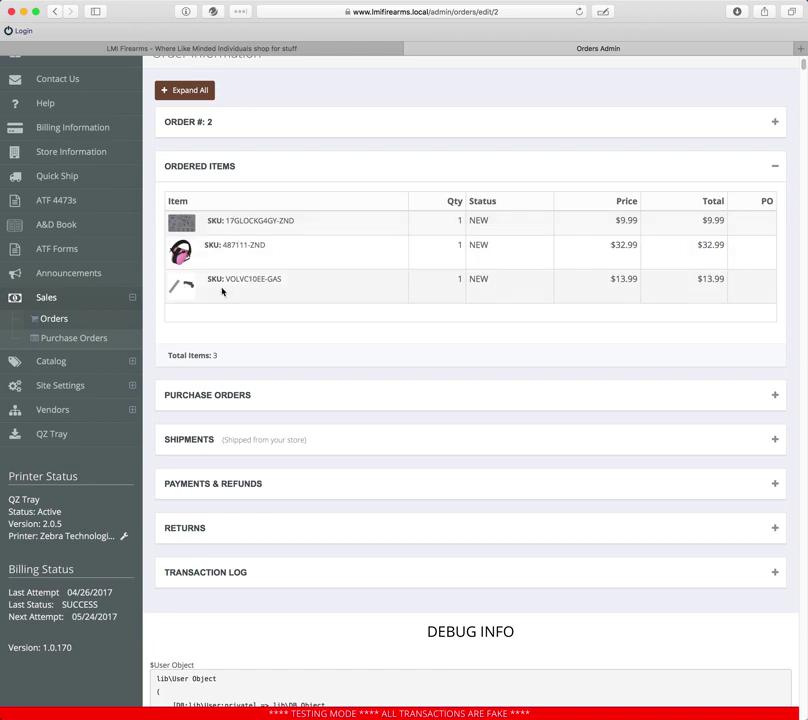
scroll(258, 298, down, 1)
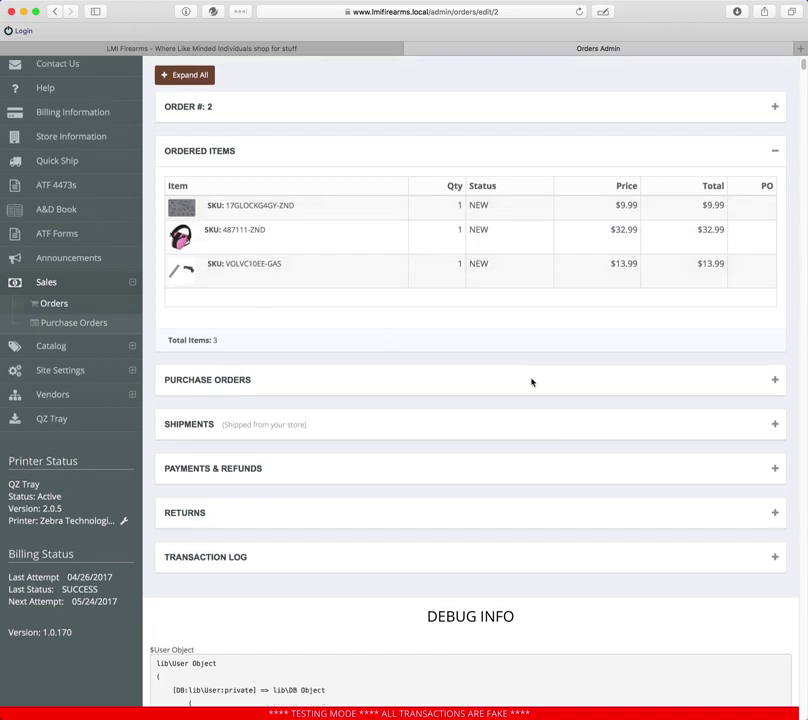
click(778, 383)
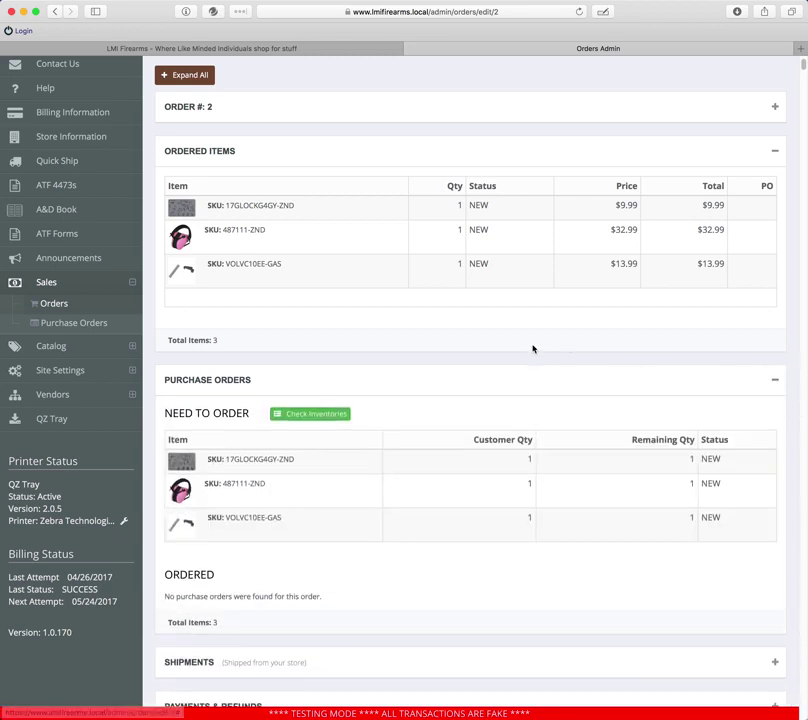
Check inventories and create a purchase order with Gun Accessory Supply for all three items, quantity 1 each.
click(316, 413)
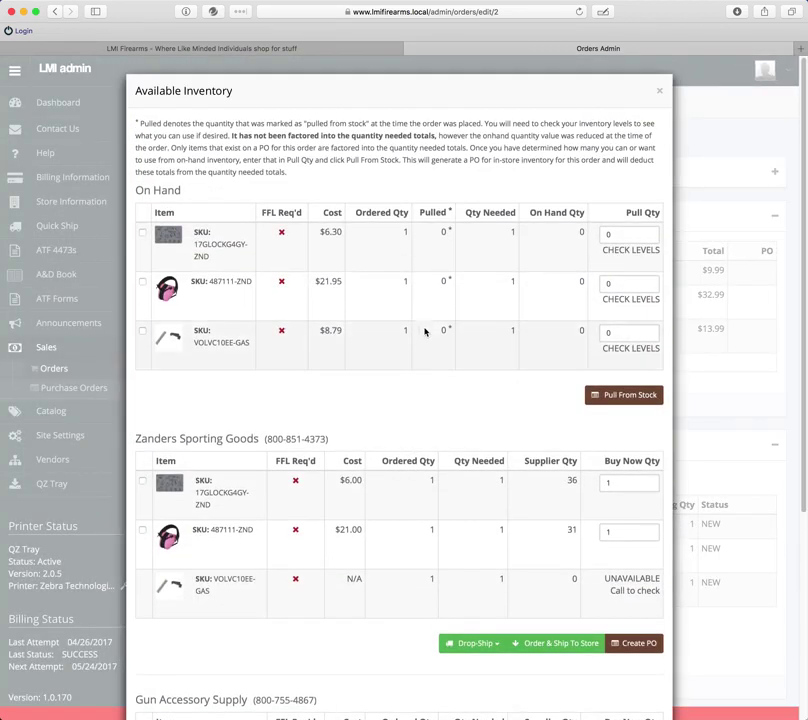
scroll(420, 337, down, 5)
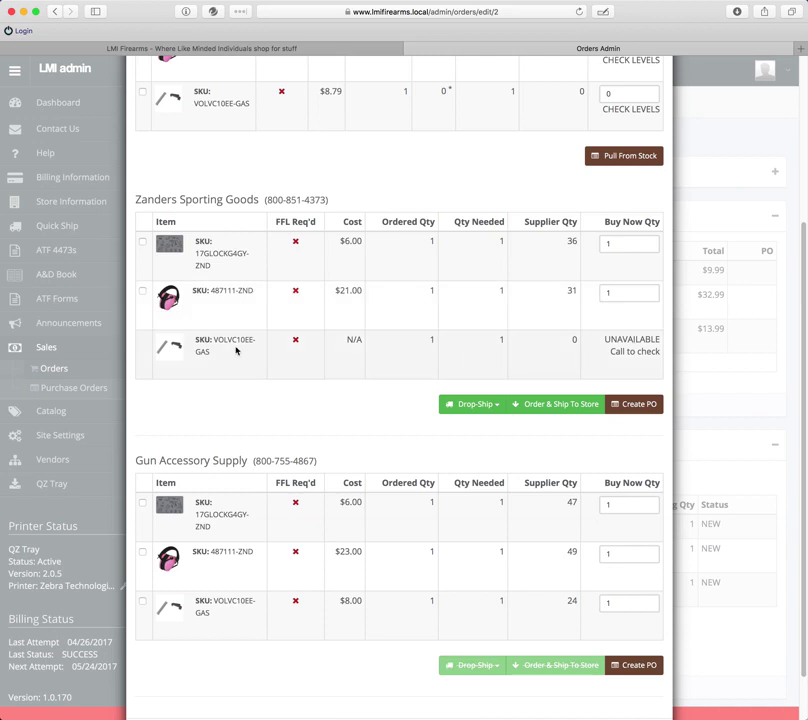
scroll(229, 350, down, 1)
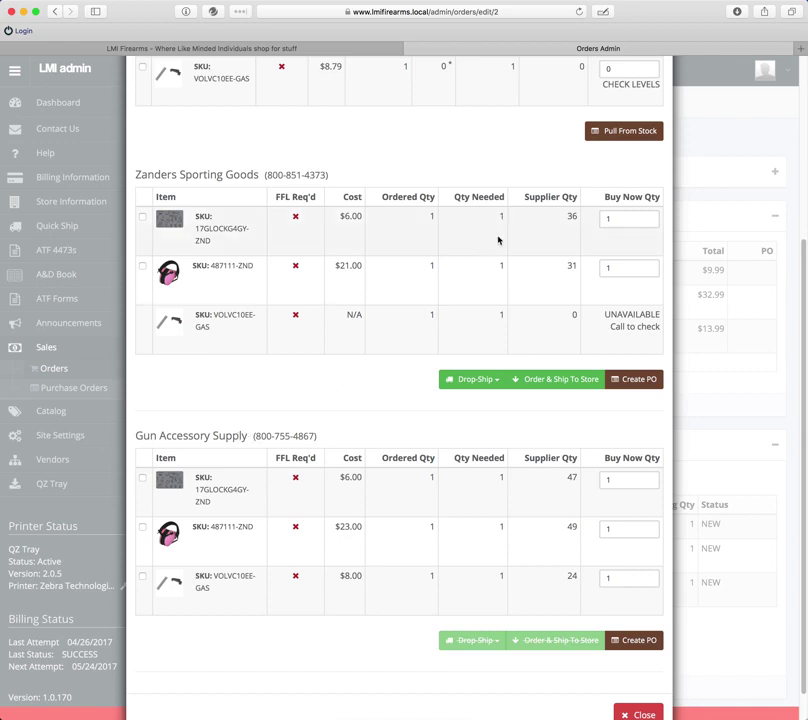
click(142, 478)
click(142, 527)
click(142, 577)
scroll(390, 560, down, 2)
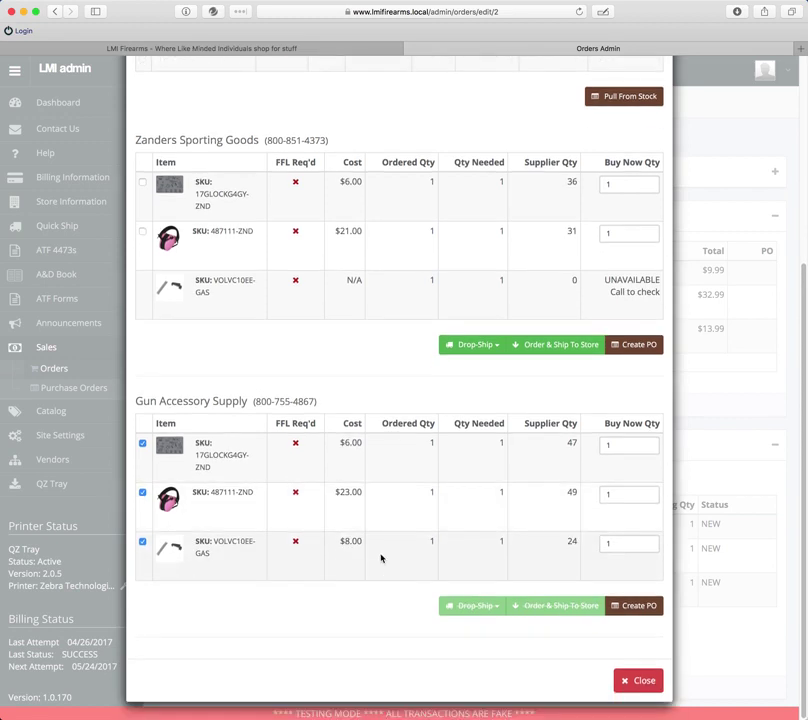
click(645, 607)
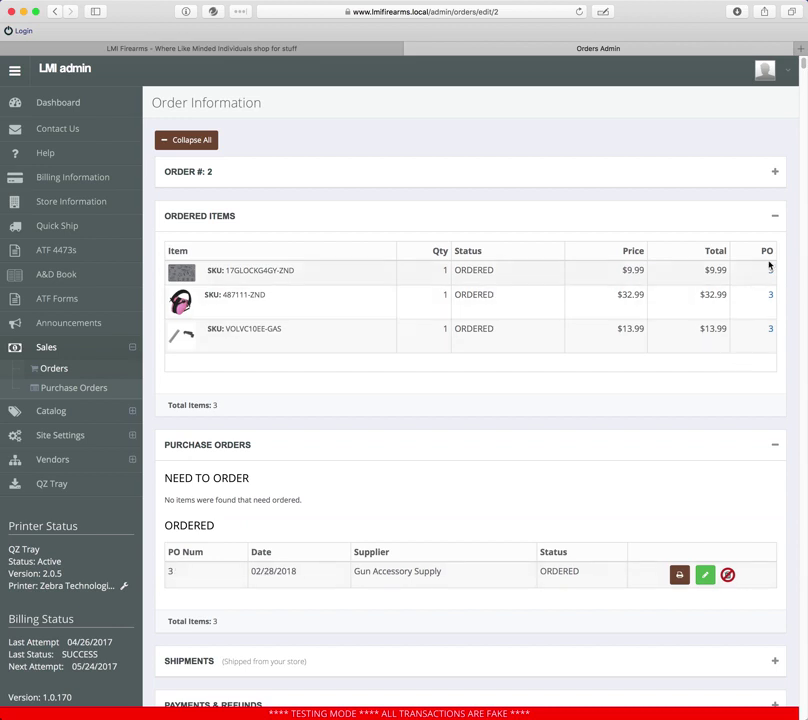
Review the Gun Accessory Supply purchase order's items, notes fields and status options, and close it without saving.
click(706, 575)
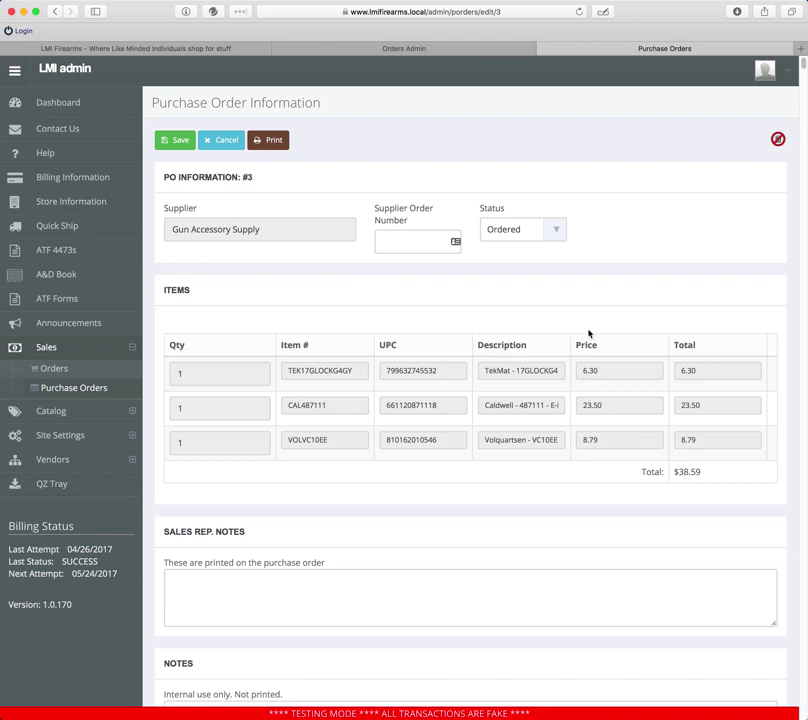
scroll(526, 322, down, 4)
scroll(526, 322, up, 4)
scroll(526, 322, down, 4)
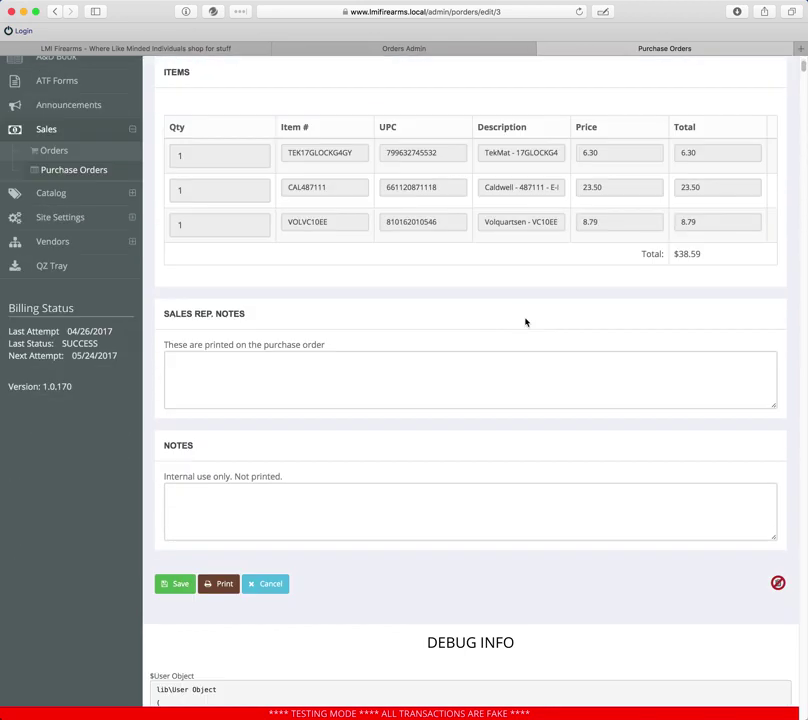
click(345, 376)
scroll(344, 400, up, 4)
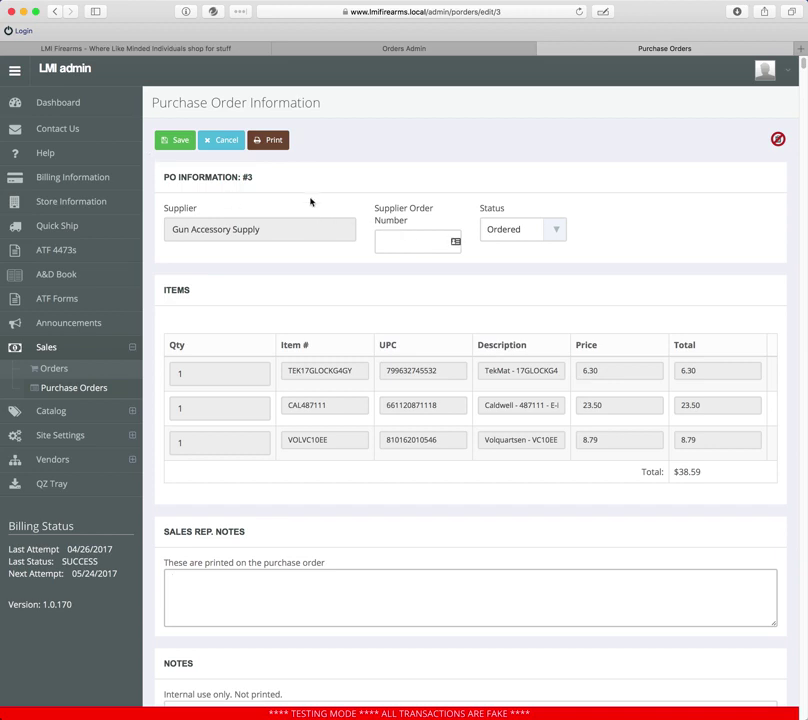
click(513, 233)
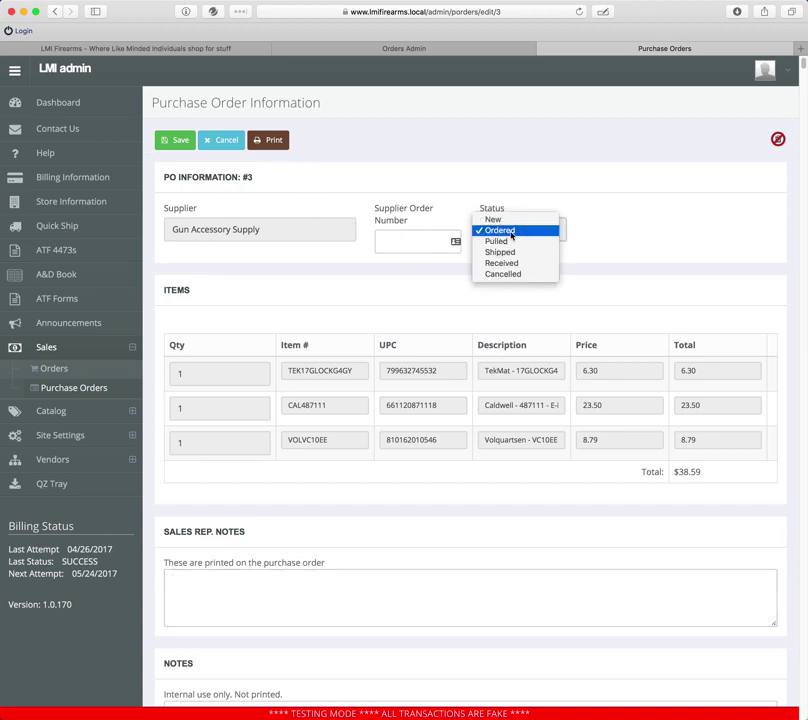
click(703, 236)
scroll(703, 235, down, 5)
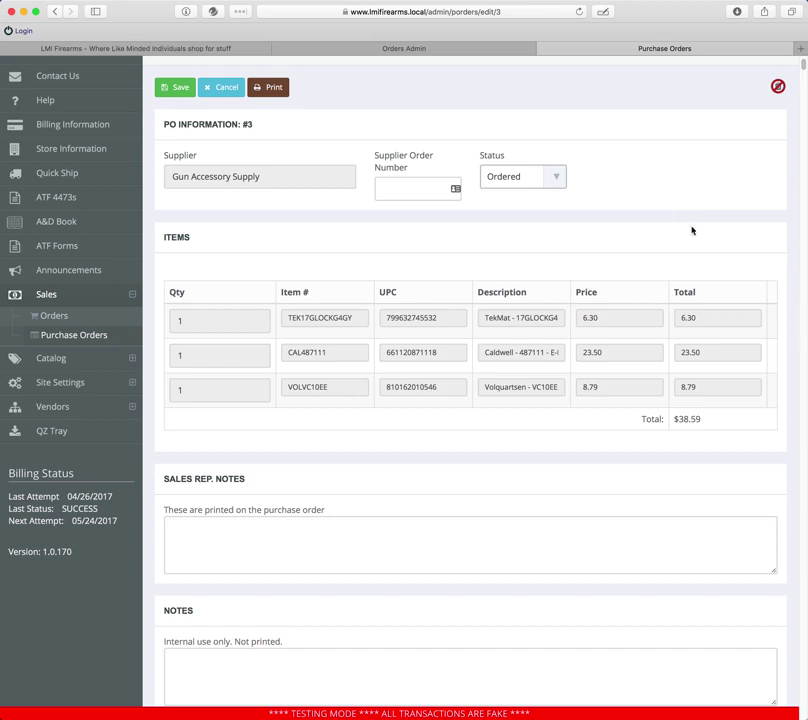
scroll(689, 207, up, 2)
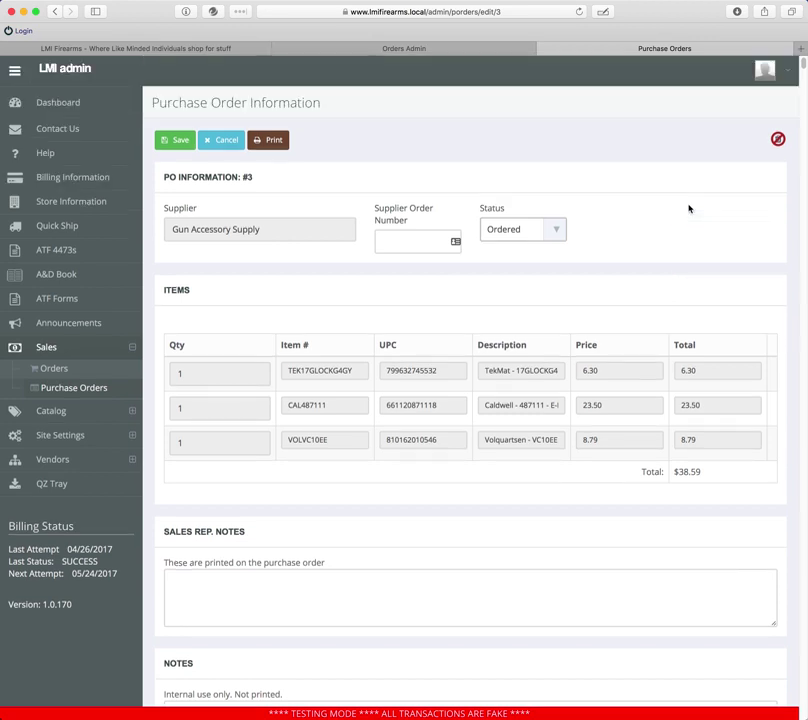
click(237, 143)
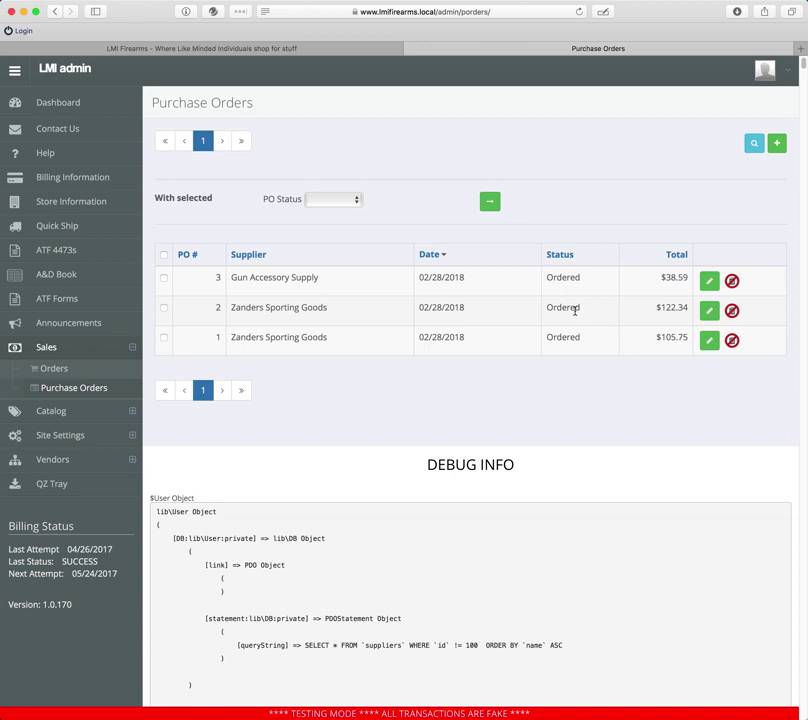
Reopen the unpaid check order from the orders list and expand its Payments & Refunds section.
click(54, 368)
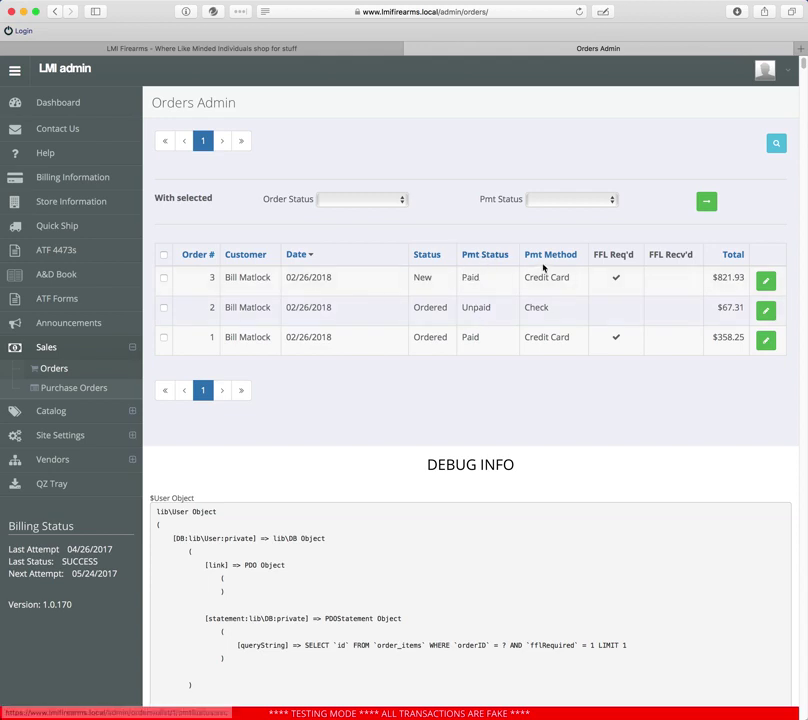
click(766, 310)
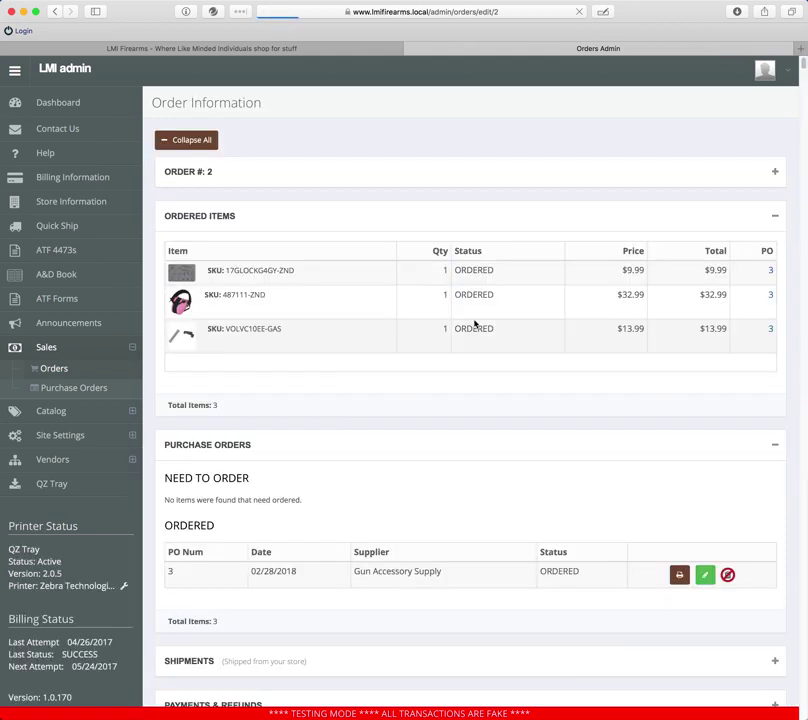
scroll(475, 323, down, 5)
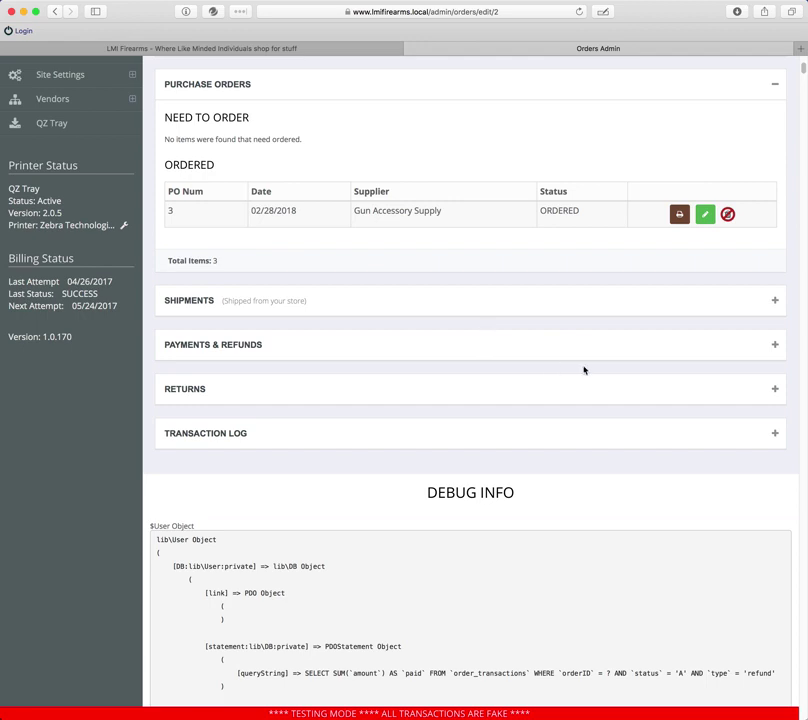
click(775, 344)
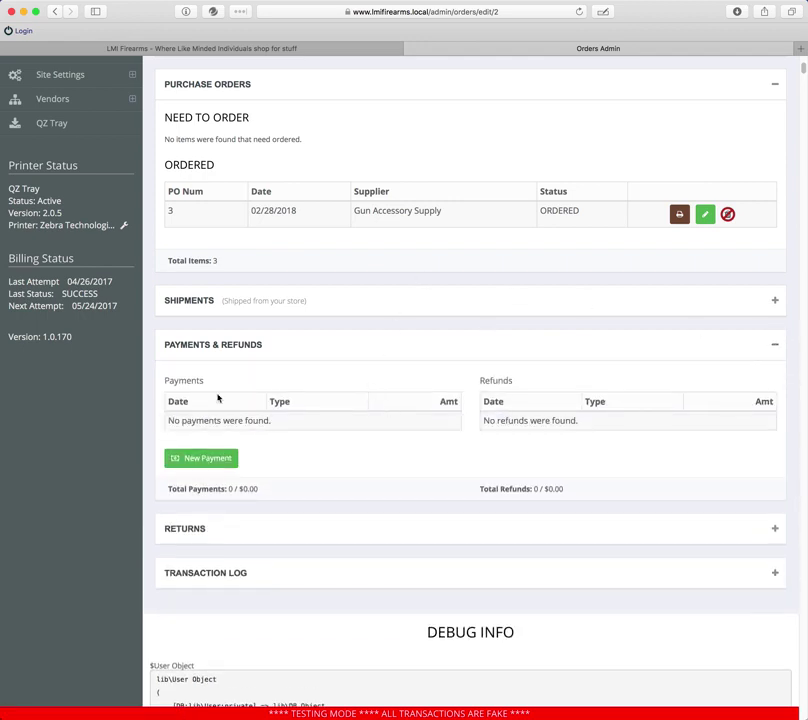
scroll(345, 403, down, 1)
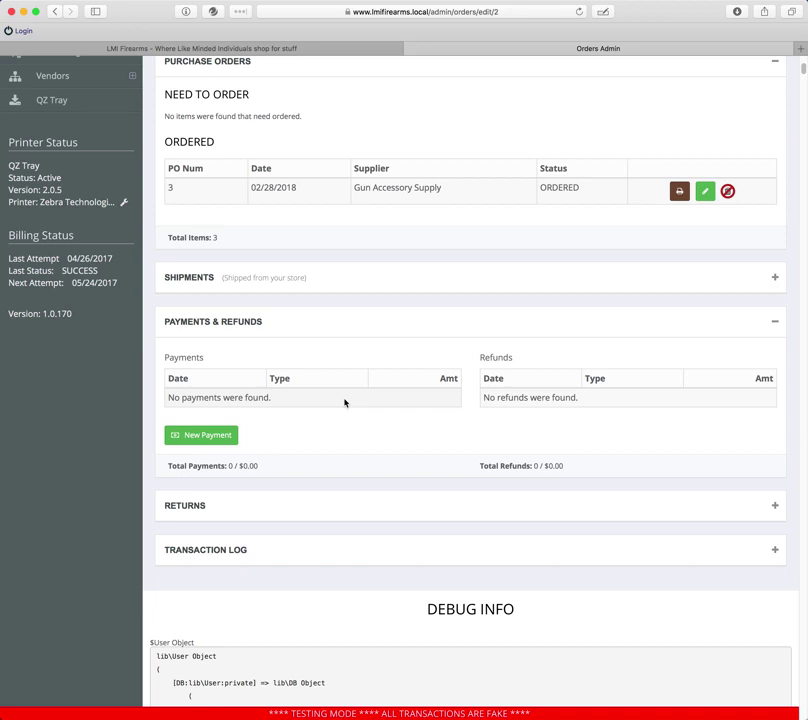
scroll(345, 403, up, 3)
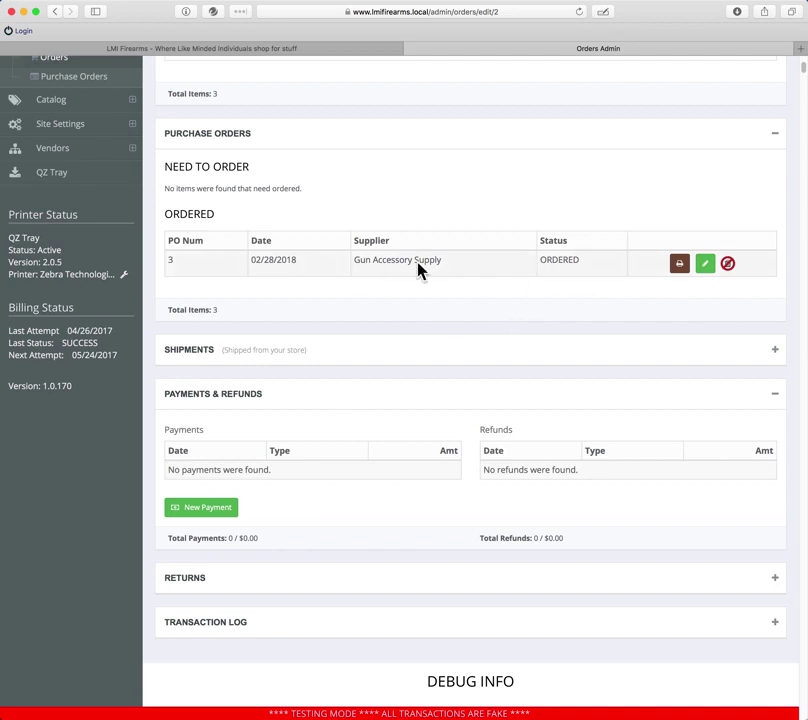
scroll(415, 390, down, 10)
scroll(451, 249, up, 8)
scroll(372, 308, up, 8)
scroll(394, 353, down, 2)
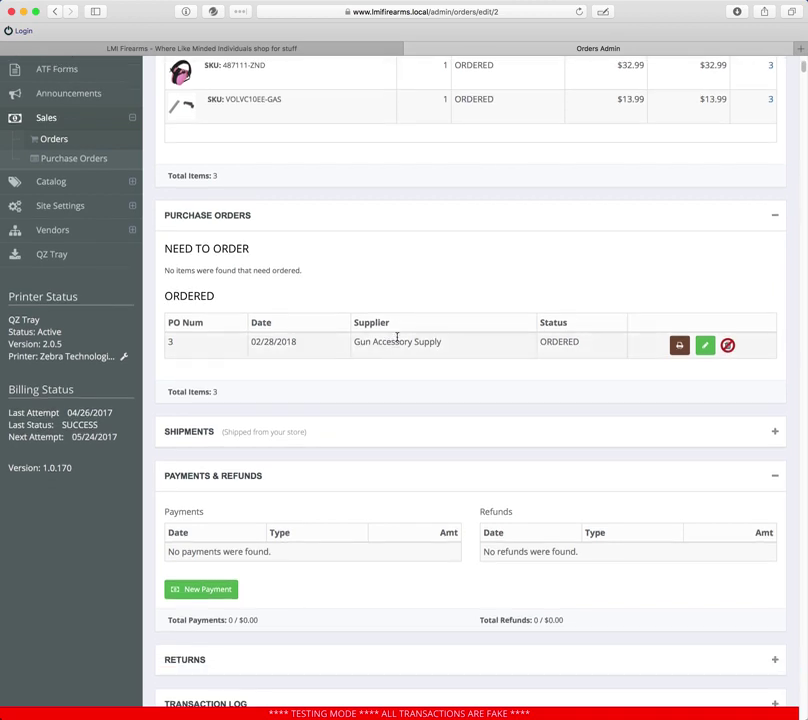
scroll(422, 306, down, 10)
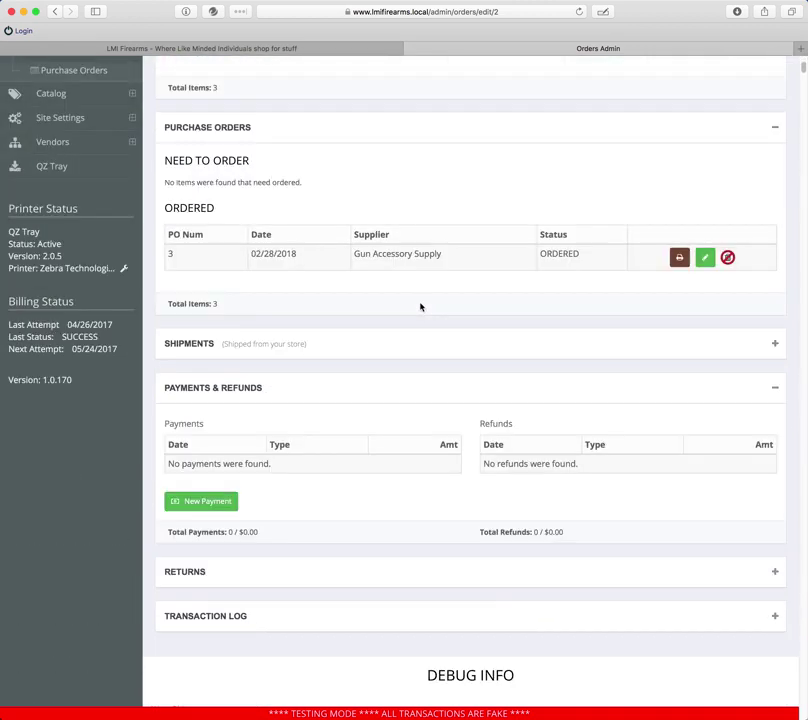
Start a new payment and examine the Credit Card payment fields and the order status options.
click(200, 317)
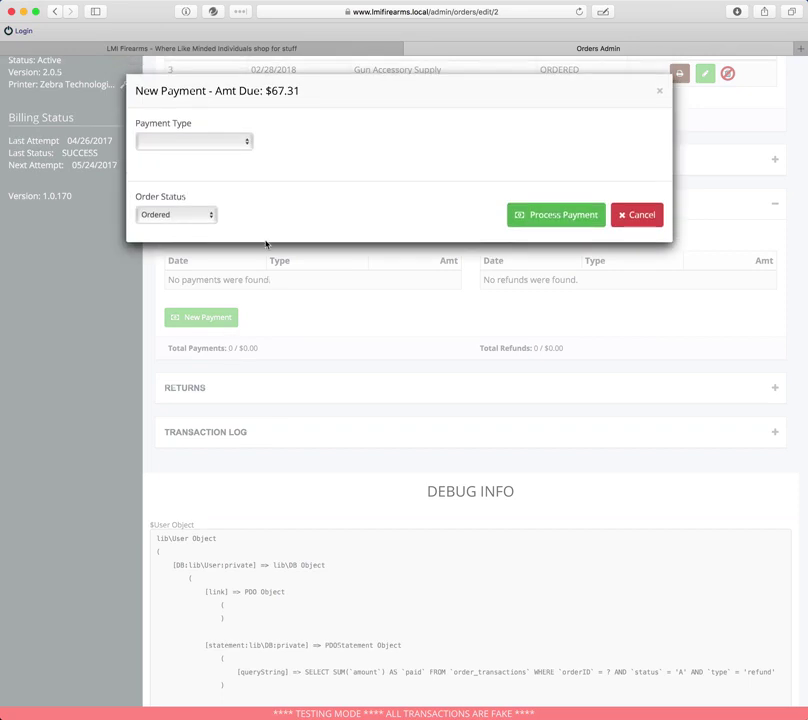
click(227, 141)
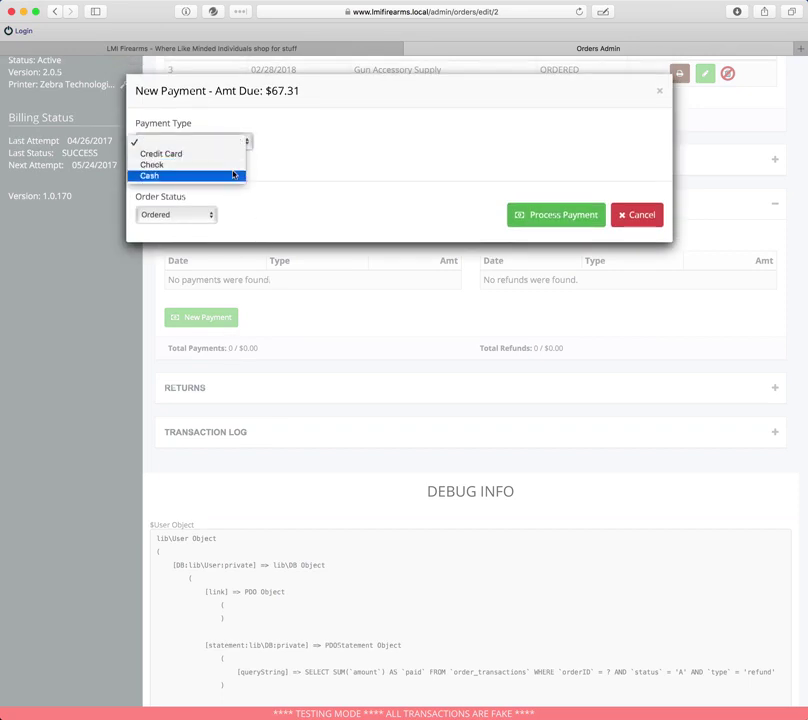
click(233, 162)
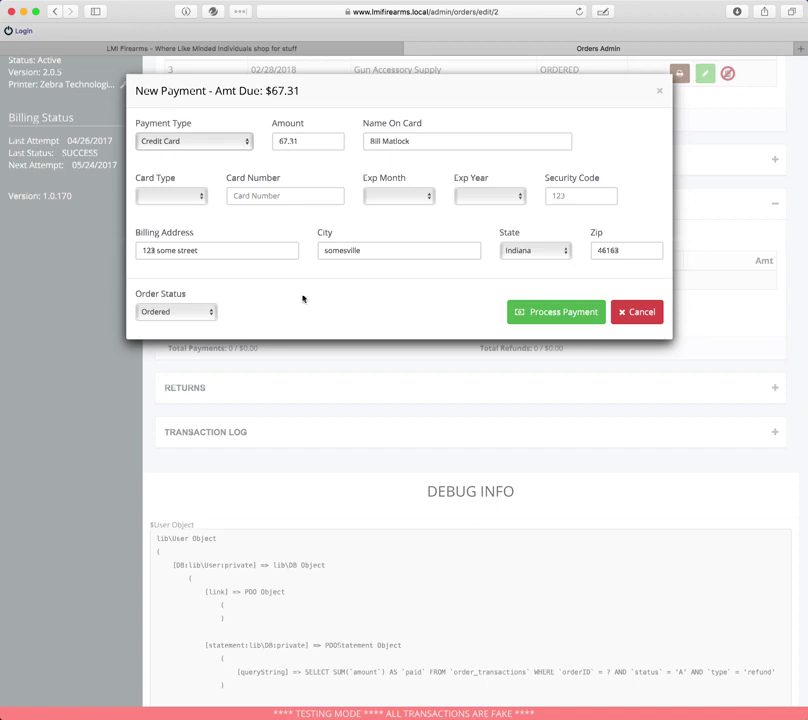
click(176, 311)
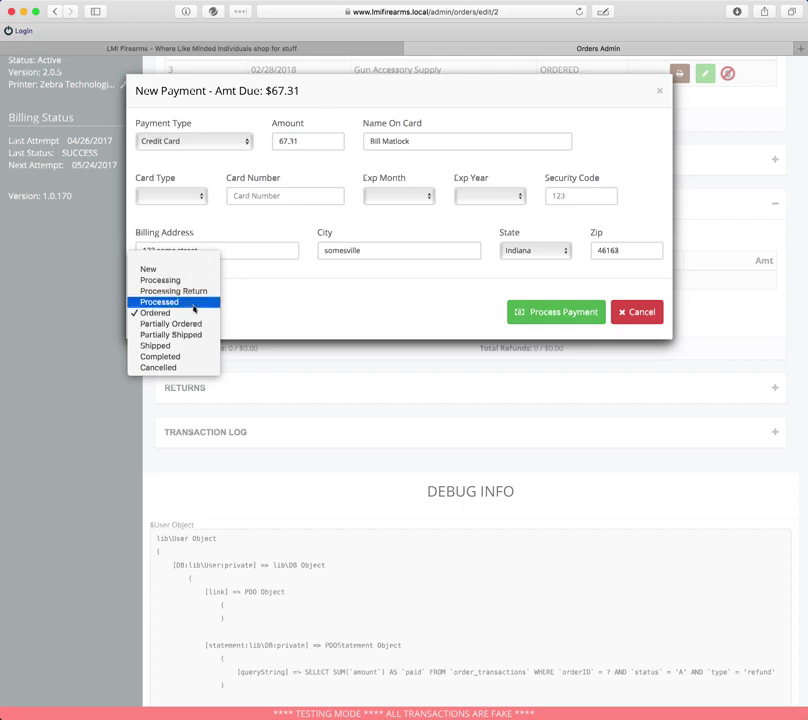
click(294, 298)
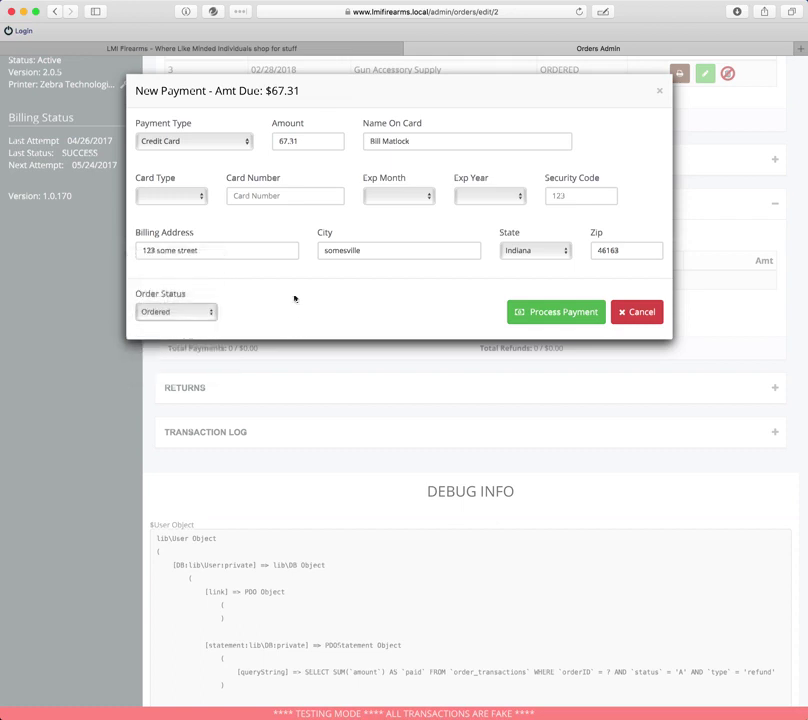
Set the payment type to Check with check number 1525 and process the $67.31 payment, keeping the order status Ordered.
click(196, 143)
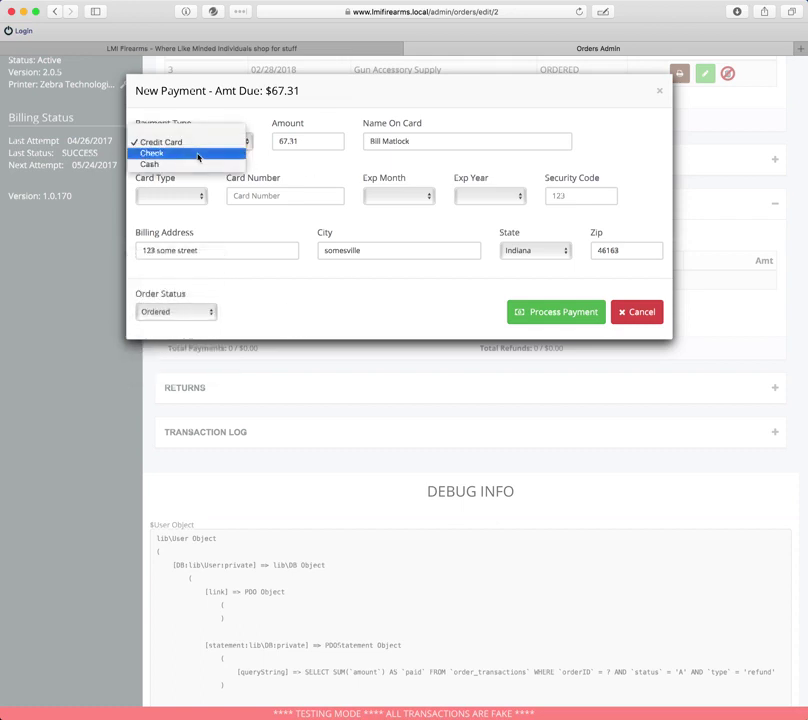
click(198, 155)
click(406, 141)
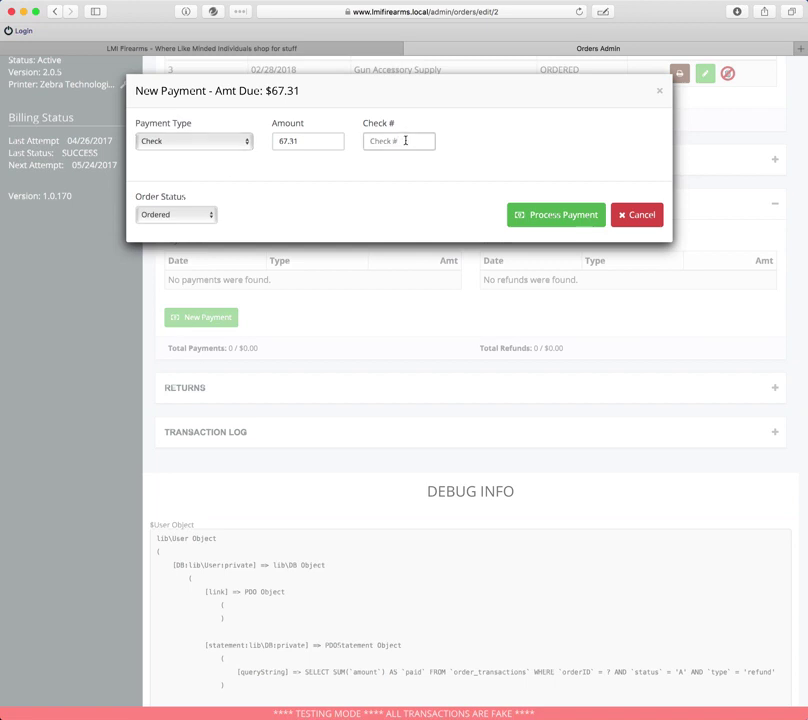
text(1525)
click(567, 216)
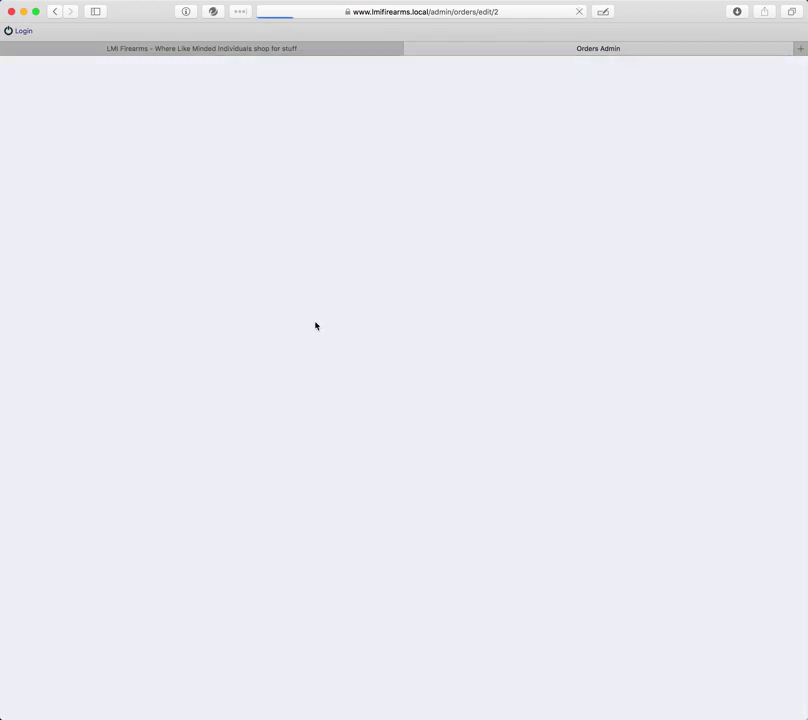
Review the recorded check payment and the order's ordered items and purchase orders.
scroll(320, 305, up, 2)
scroll(322, 305, down, 1)
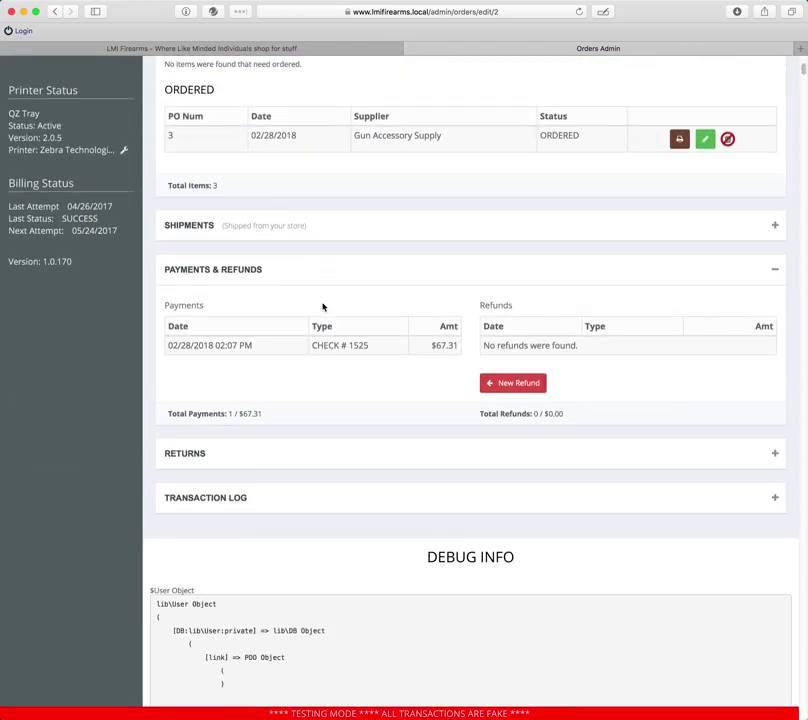
drag(171, 343, 426, 356)
click(426, 356)
scroll(600, 355, up, 5)
scroll(583, 361, down, 1)
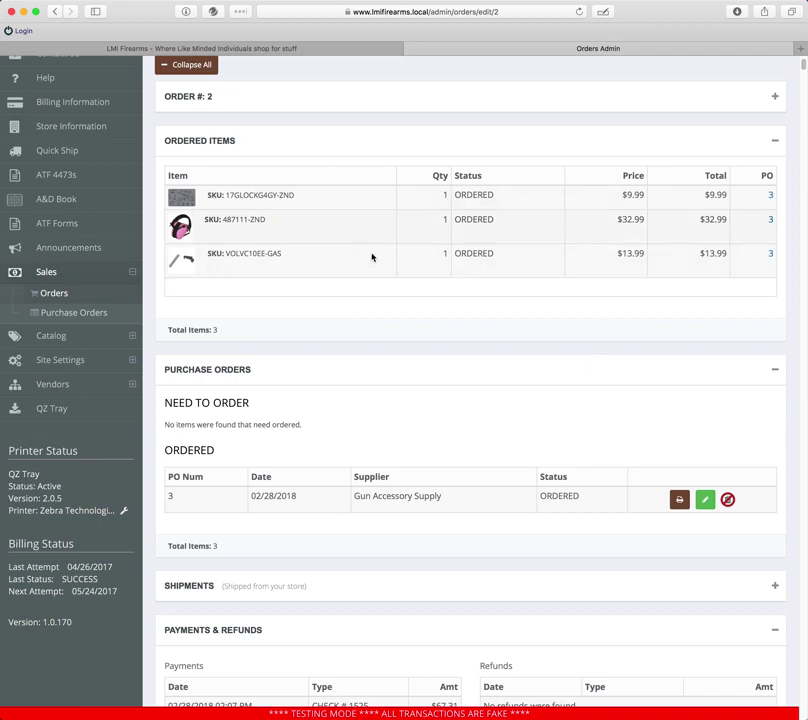
scroll(428, 319, down, 1)
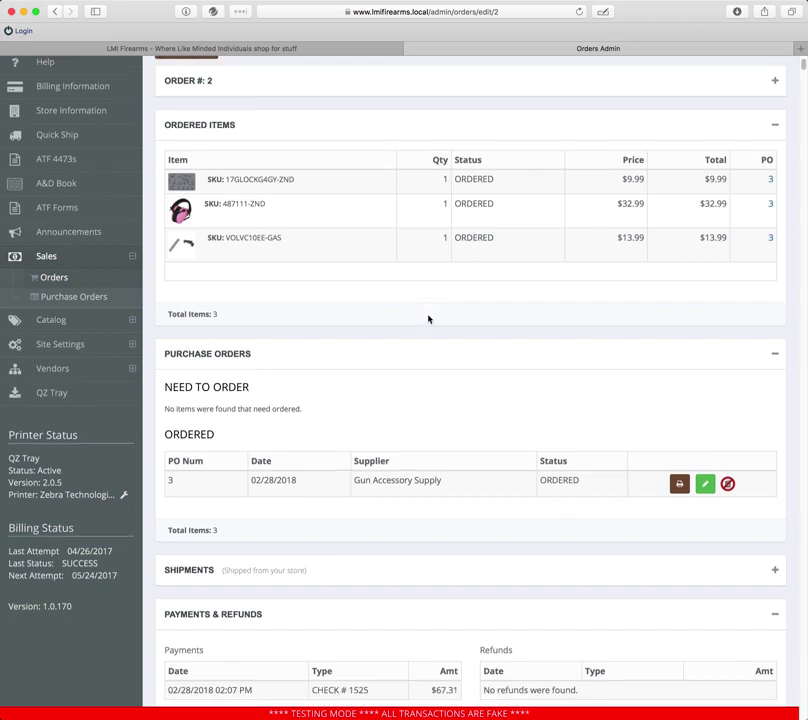
scroll(428, 319, up, 5)
Collapse all order sections except Shipments, create a new shipment there and expand its details.
click(203, 142)
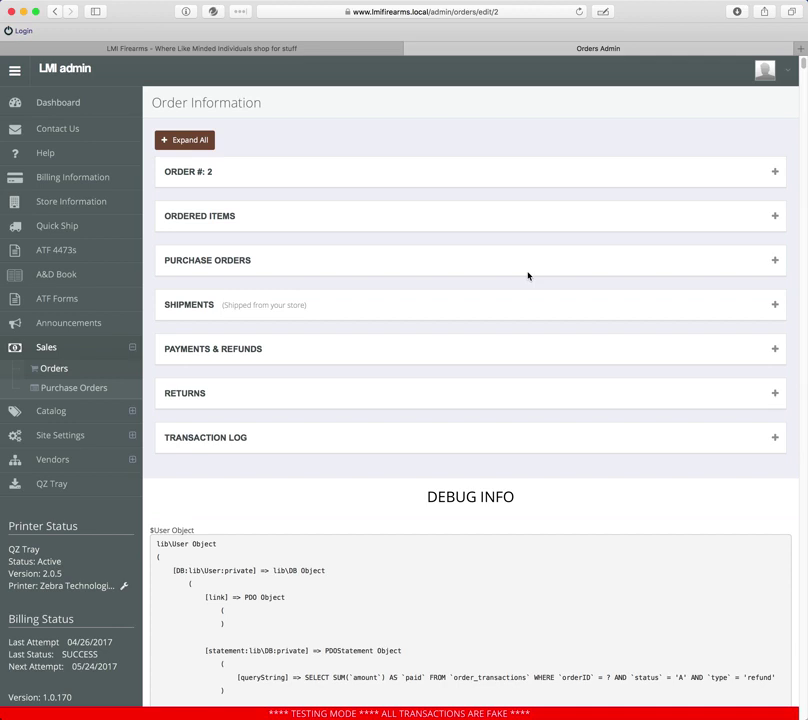
click(775, 305)
scroll(567, 281, down, 1)
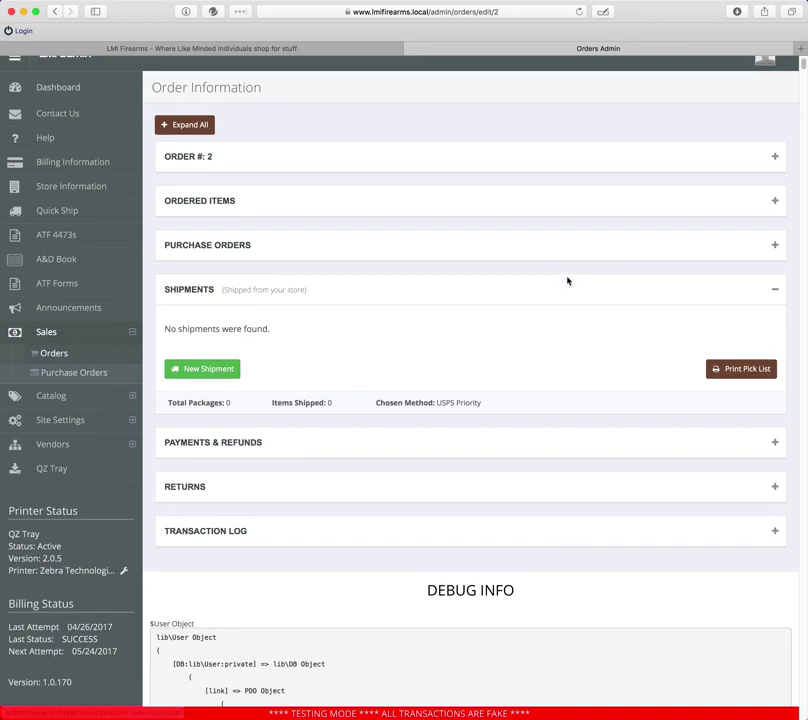
click(222, 370)
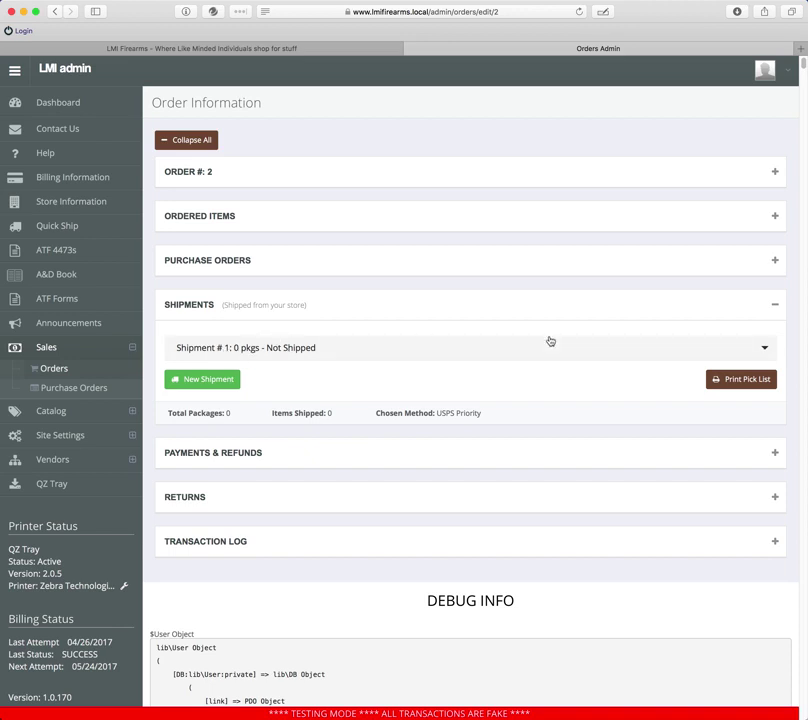
click(469, 353)
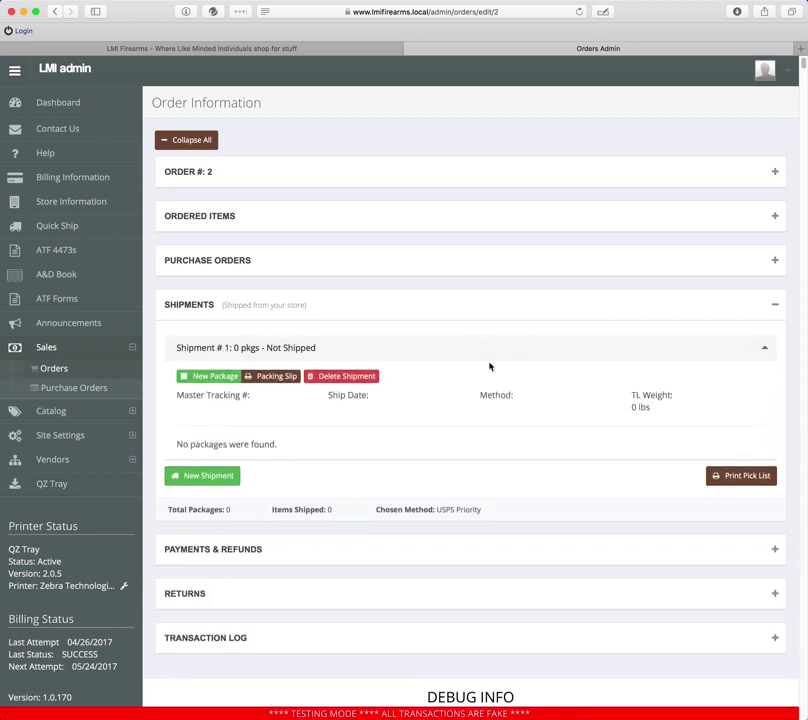
Add a 16 × 16 × 10 package weighing 5 lbs to the shipment, containing all three ordered items.
click(206, 380)
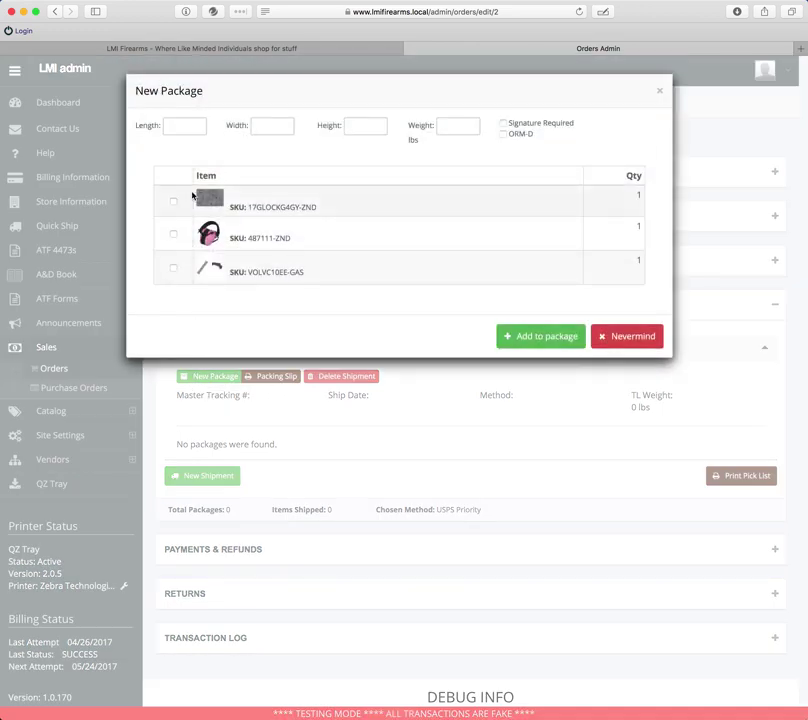
click(176, 127)
text(16)
key(Tab)
text(16)
key(Tab)
text(10)
key(Tab)
click(173, 202)
click(174, 233)
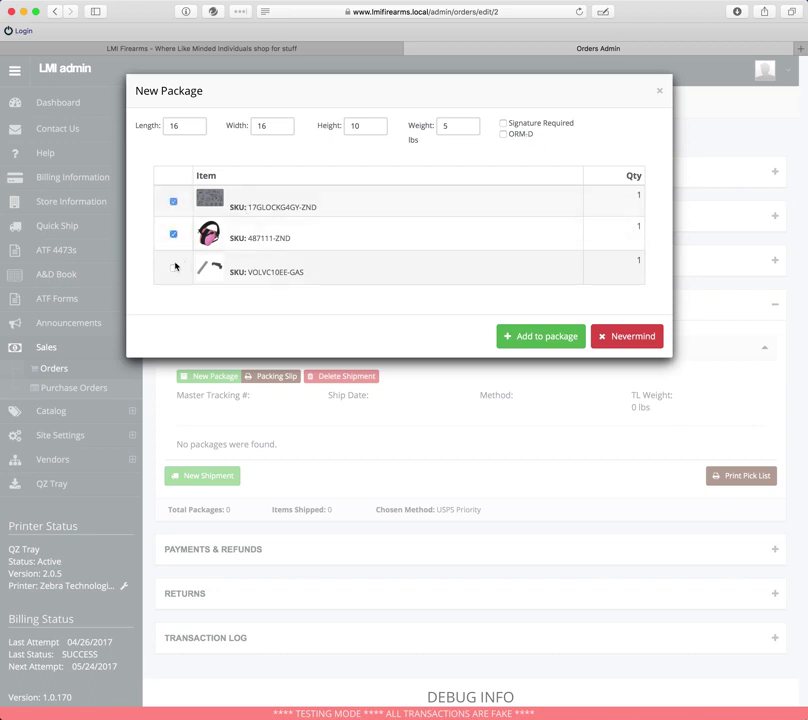
click(174, 269)
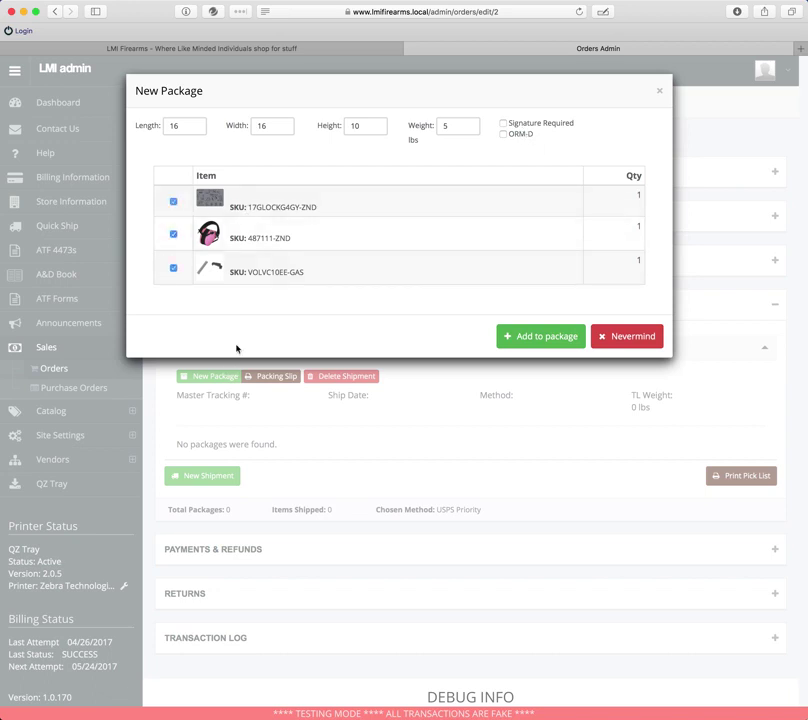
click(511, 336)
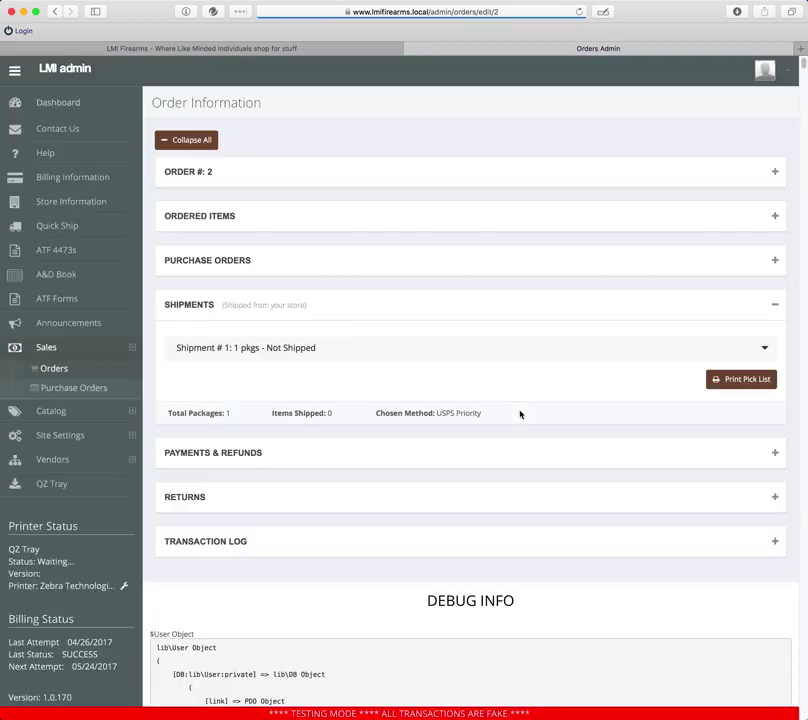
Expand the unshipped shipment and its package, and review the packed items.
click(347, 348)
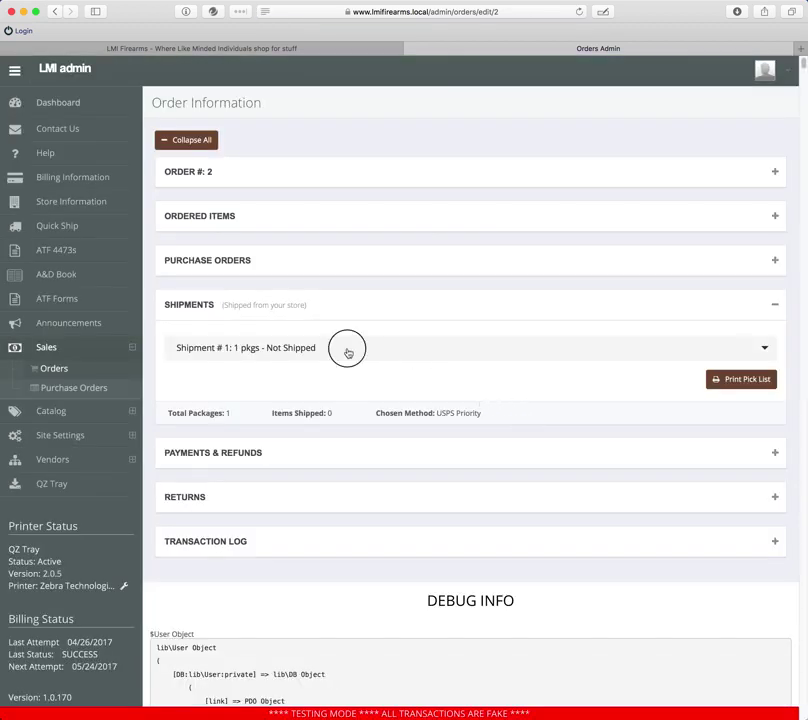
click(252, 453)
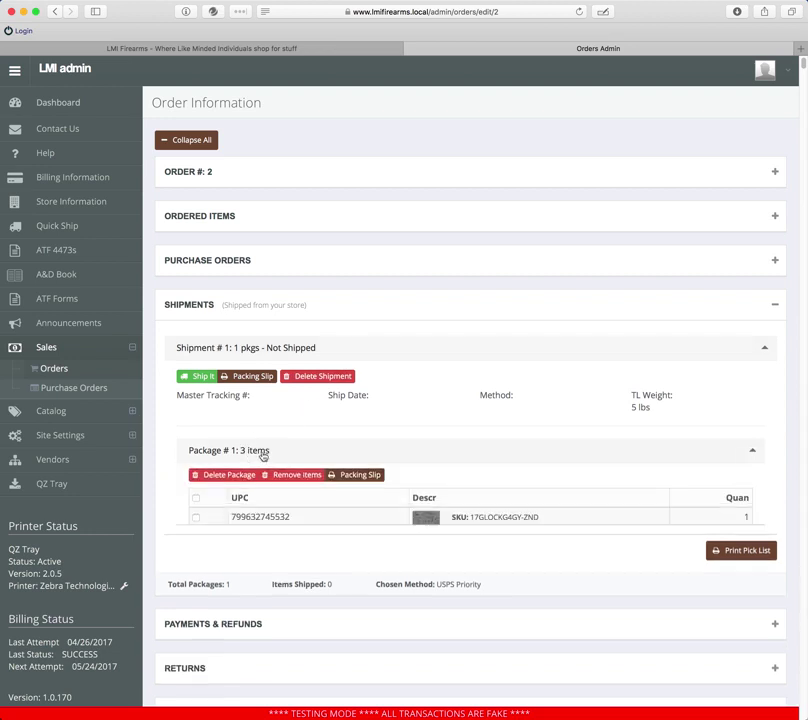
scroll(506, 442, down, 2)
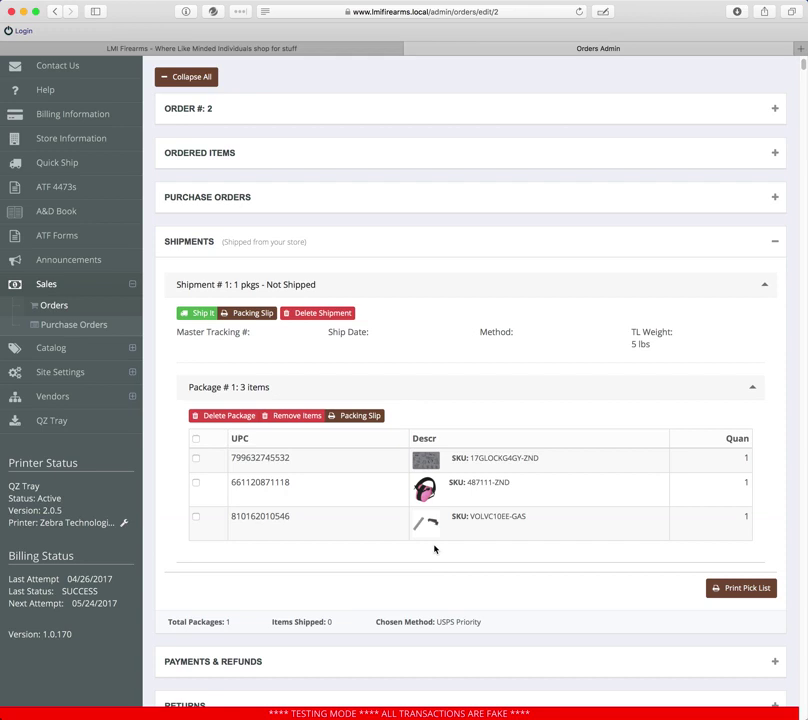
Preview the order's pick list and the package's packing slip without printing, closing each one.
click(725, 588)
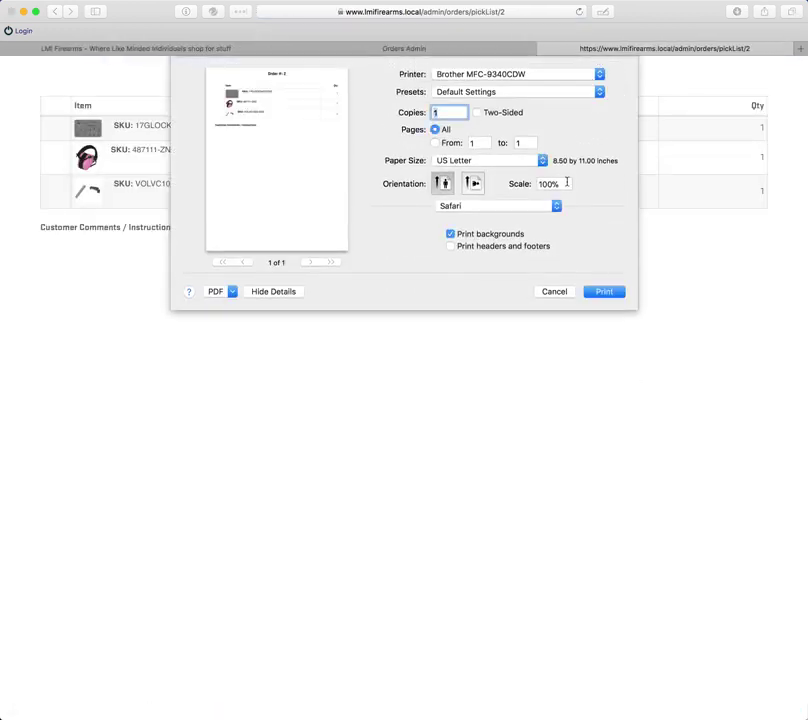
click(554, 290)
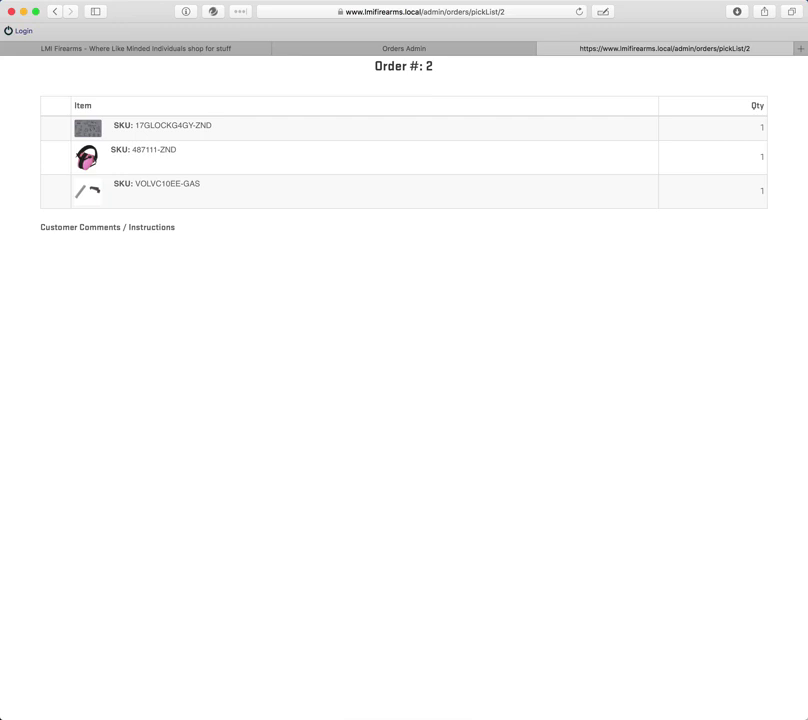
click(545, 49)
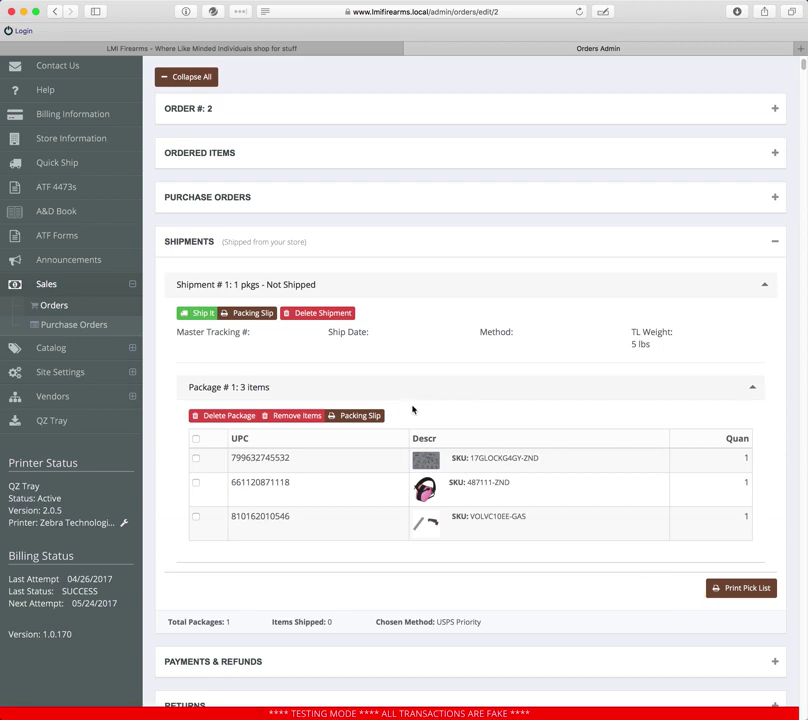
click(377, 418)
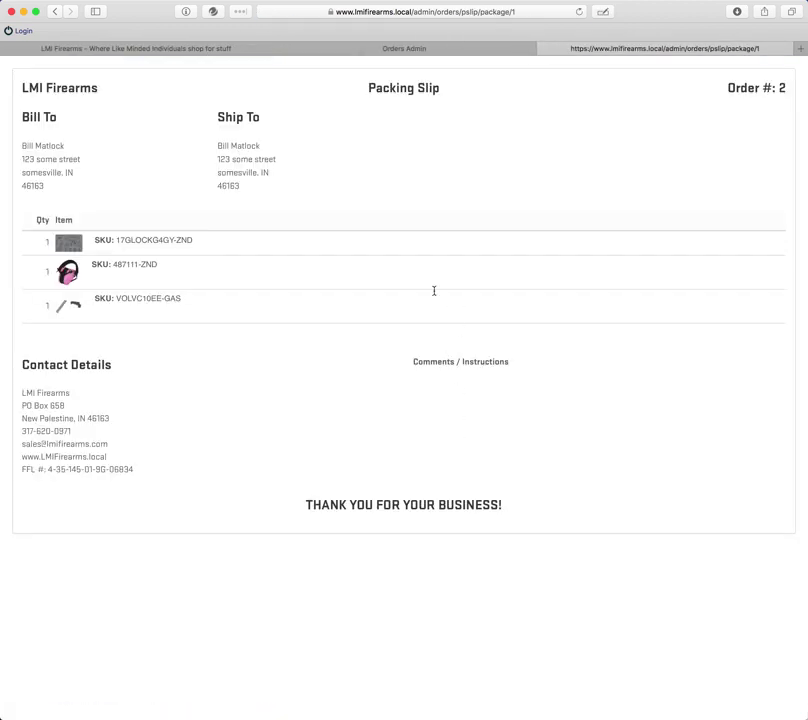
click(553, 291)
key(super+w)
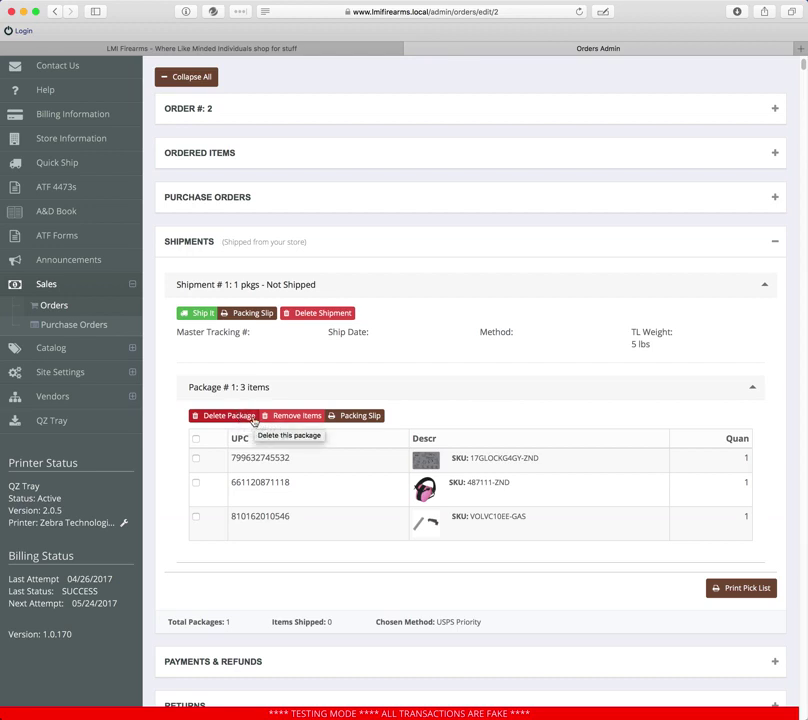
Start shipping the shipment and review its ship-to address and the available shipping methods.
click(198, 316)
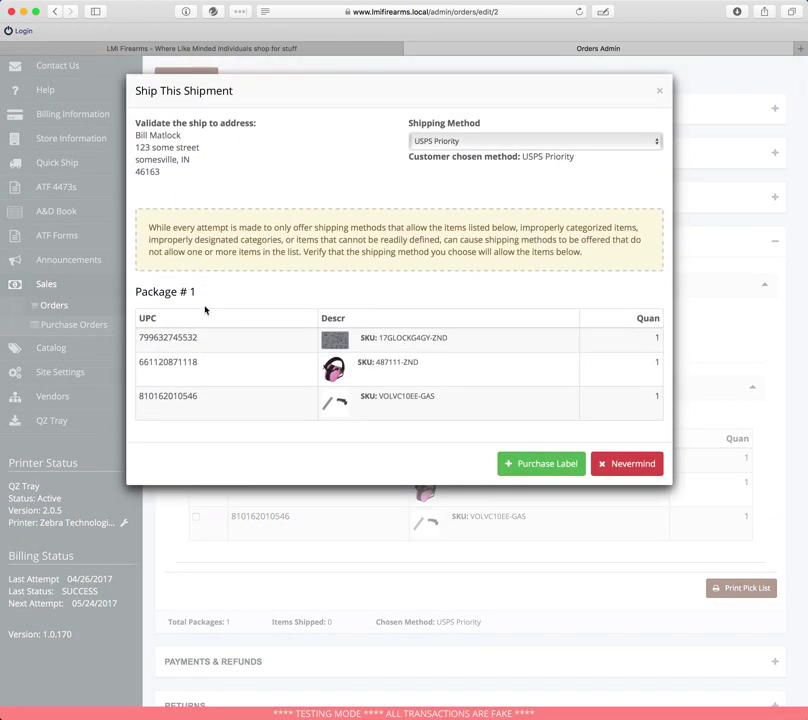
drag(137, 133, 178, 172)
click(180, 175)
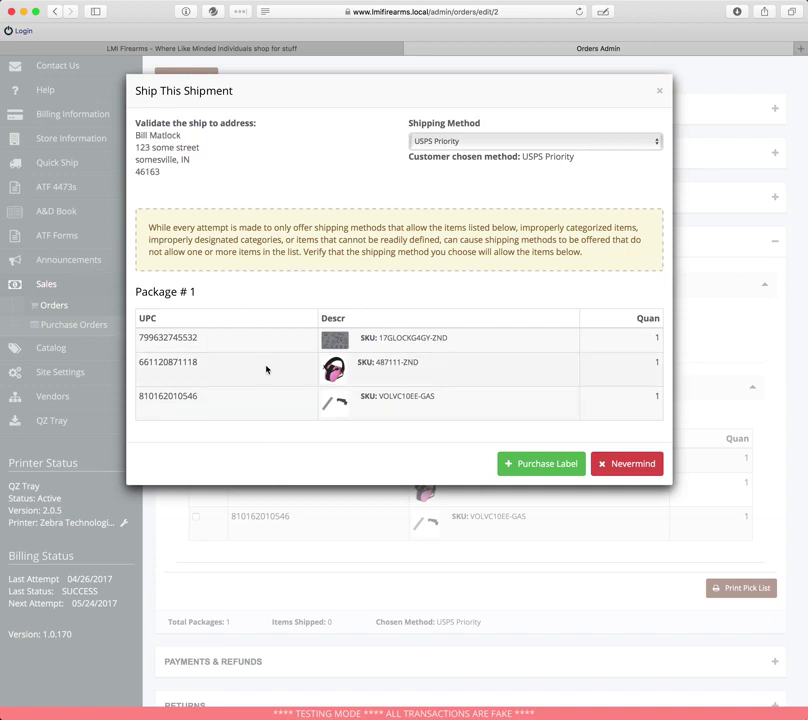
click(460, 141)
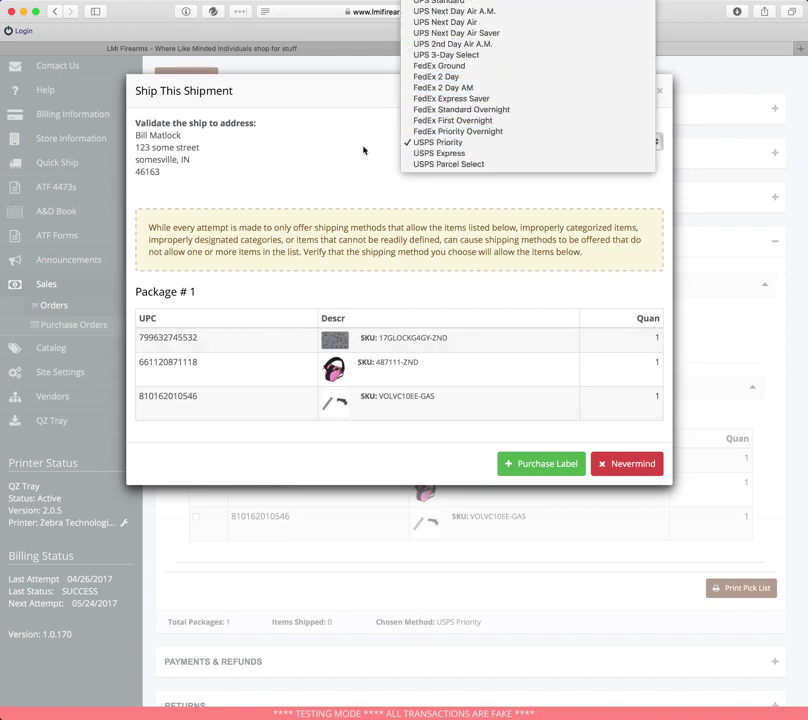
click(320, 215)
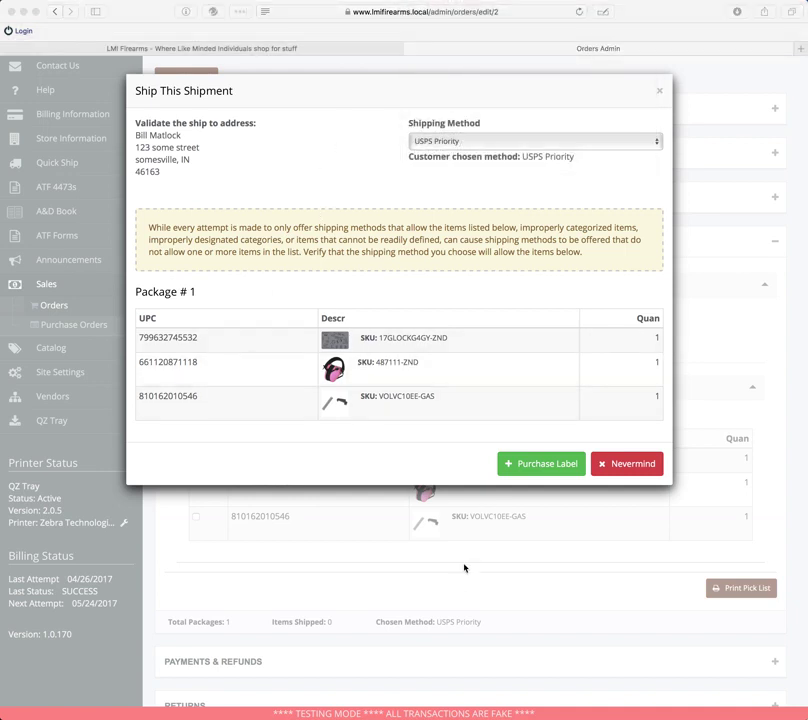
Check the customer's chosen shipping method, keep USPS Priority selected and purchase the shipping label.
double_click(543, 157)
drag(543, 157, 574, 156)
click(559, 156)
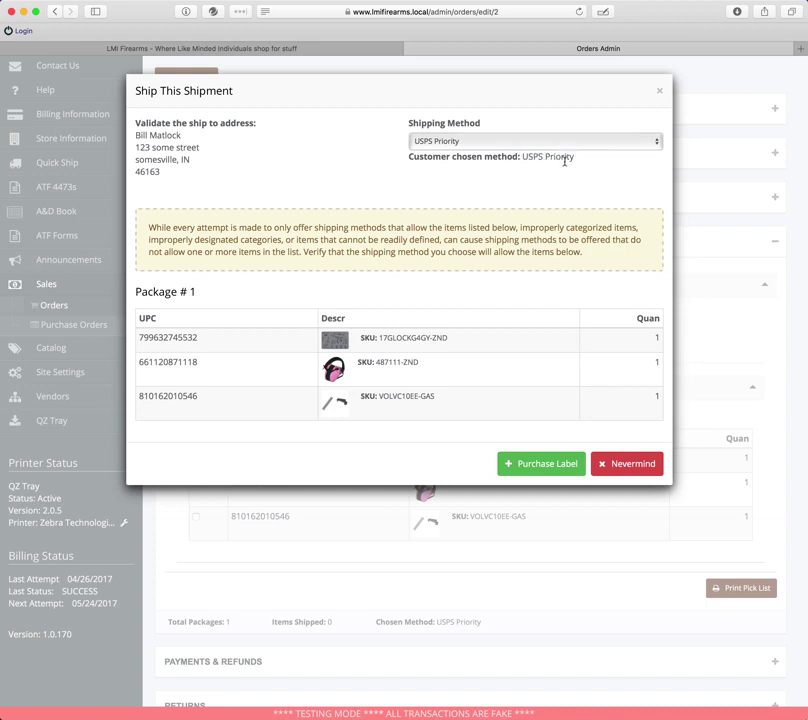
click(616, 142)
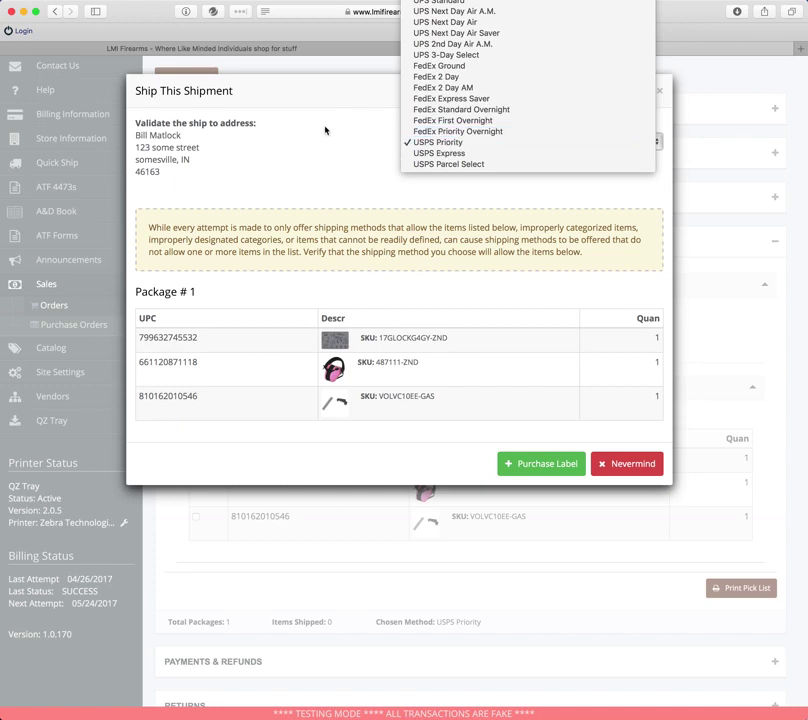
click(519, 145)
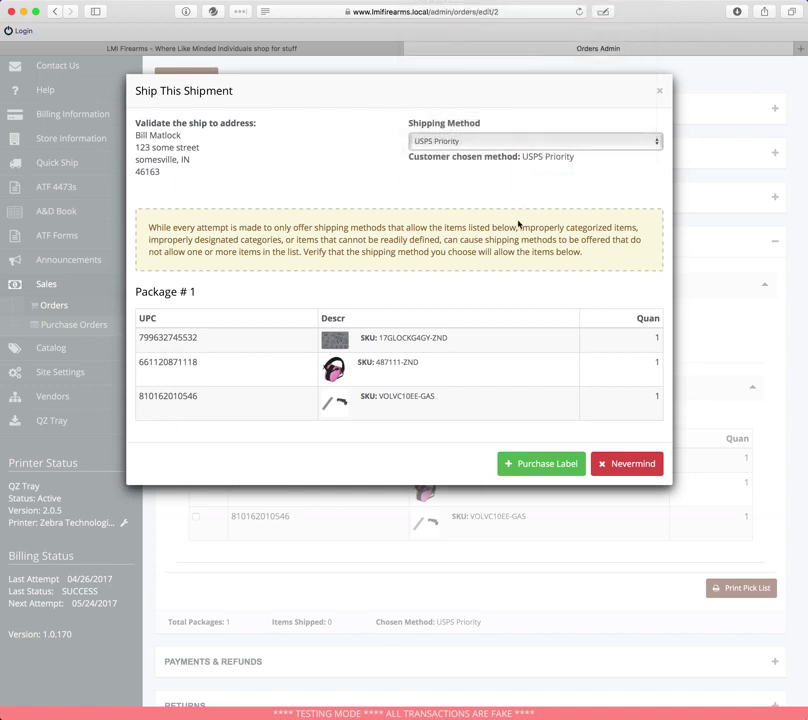
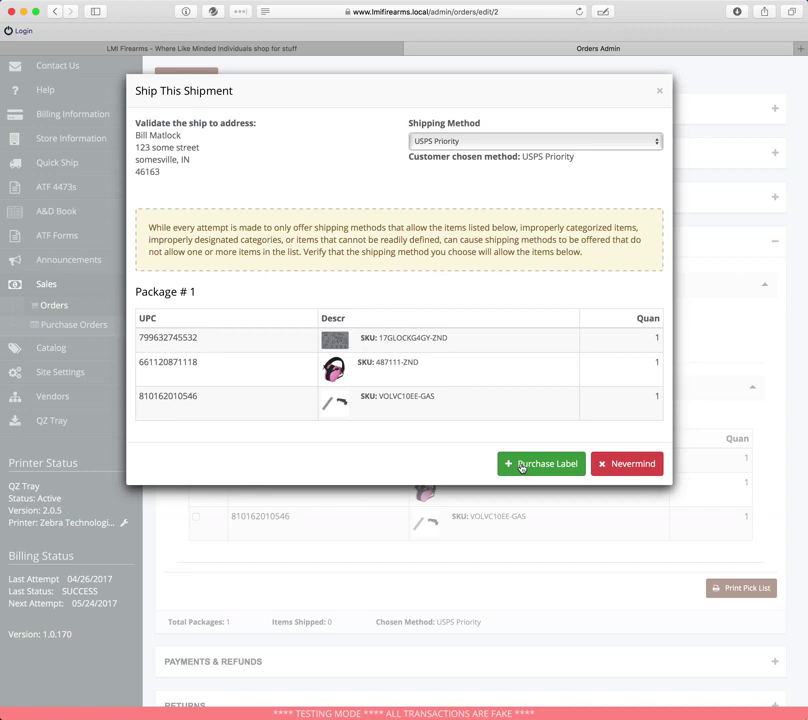
click(521, 465)
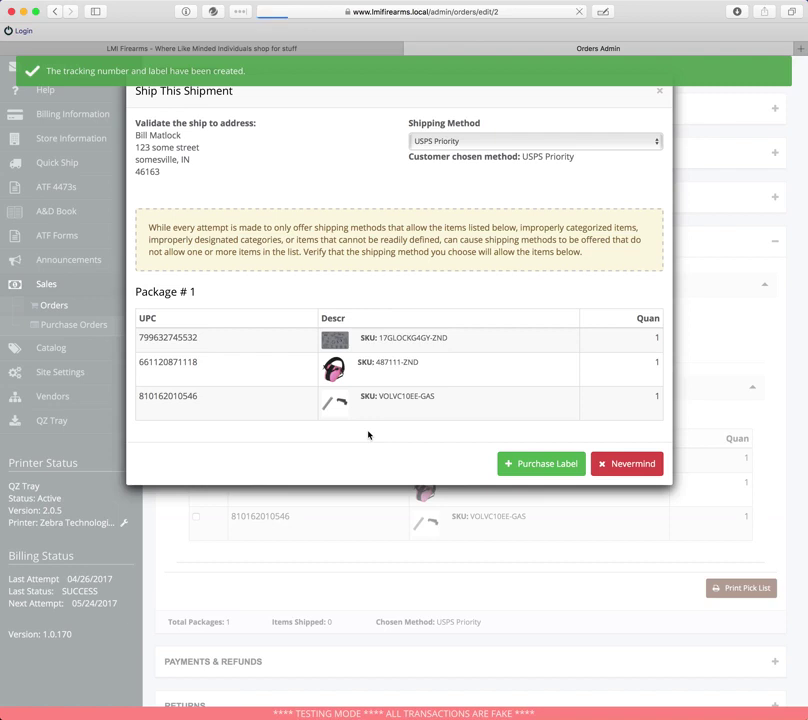
Expand the shipped shipment and its package, and examine the package's tracking number and items.
scroll(445, 422, up, 2)
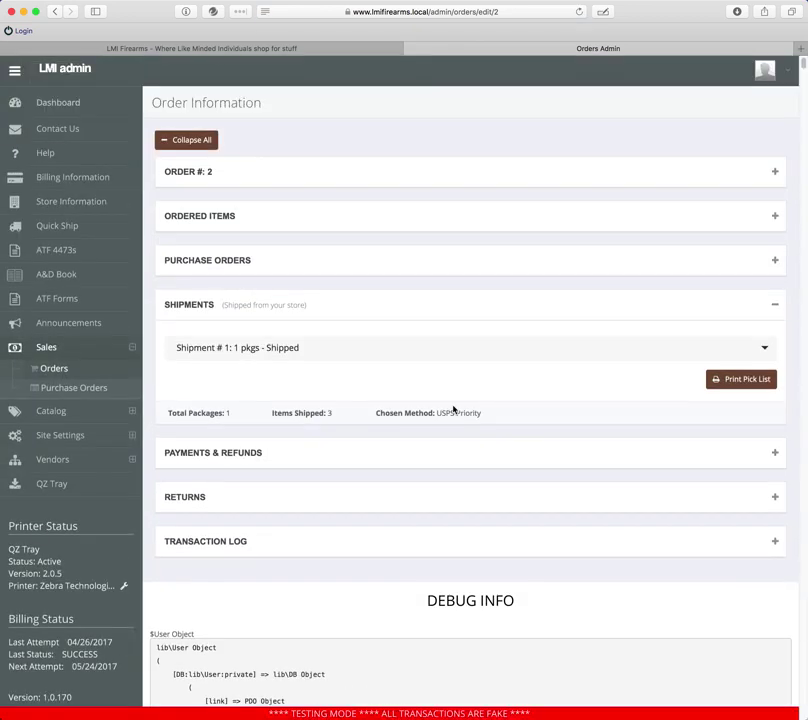
click(274, 347)
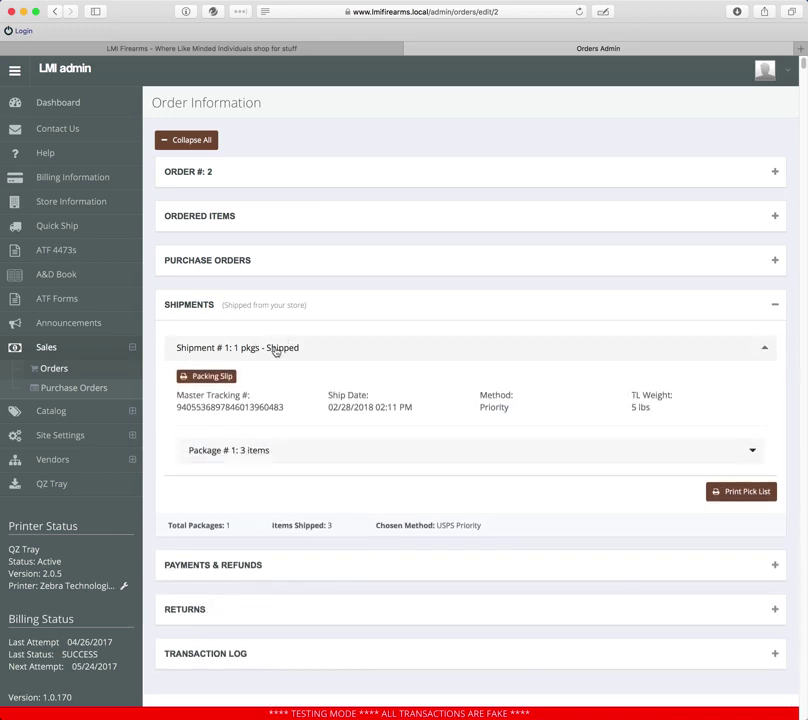
click(283, 446)
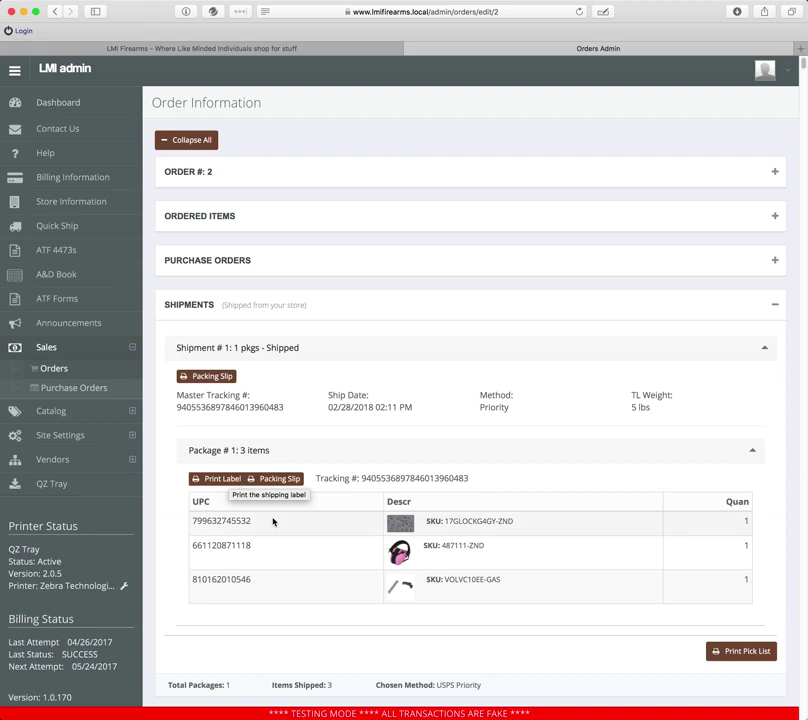
scroll(324, 494, down, 2)
drag(361, 405, 474, 405)
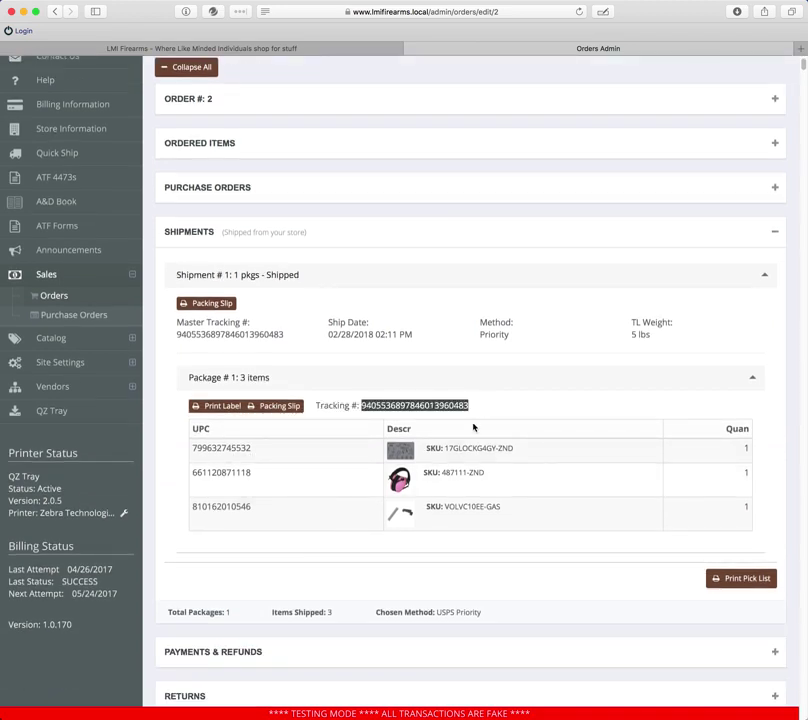
scroll(474, 427, down, 1)
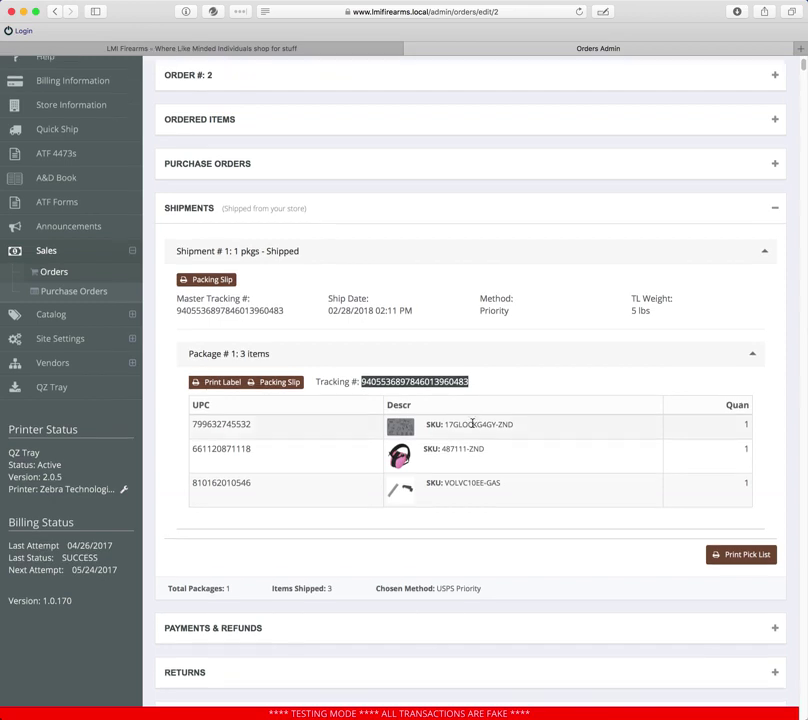
Check the shipment's master tracking number against the package details, leaving the package collapsed.
click(334, 348)
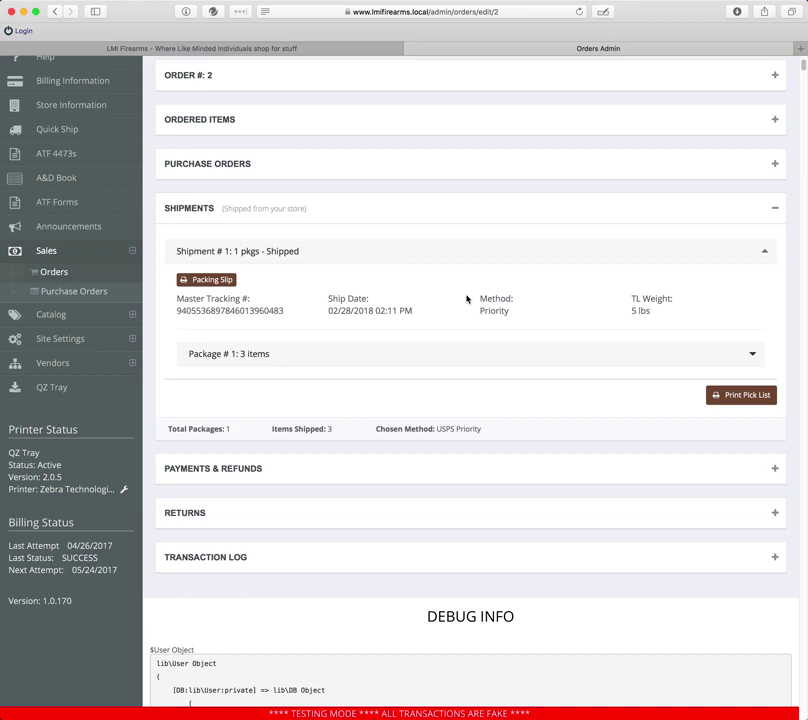
click(258, 357)
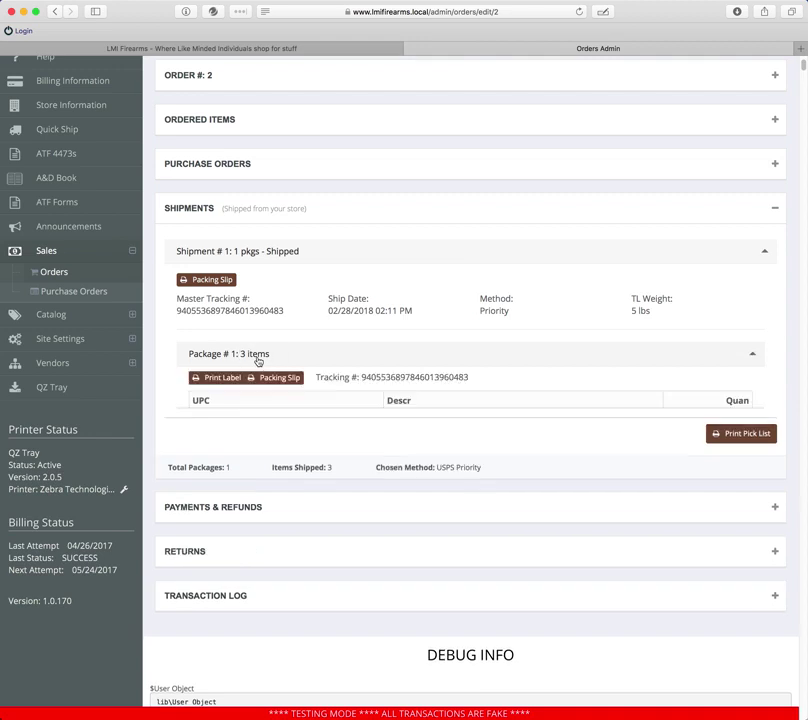
double_click(205, 311)
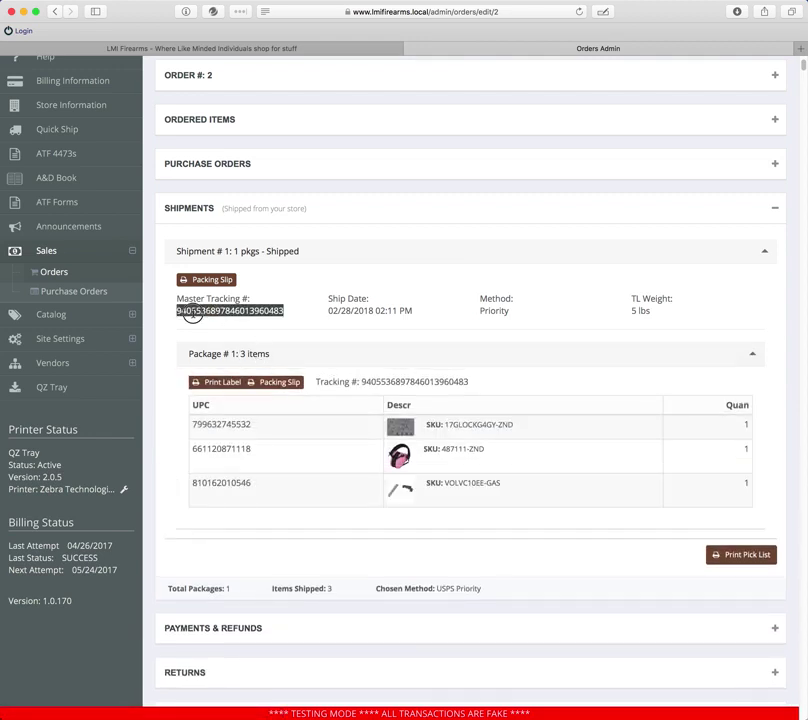
click(185, 311)
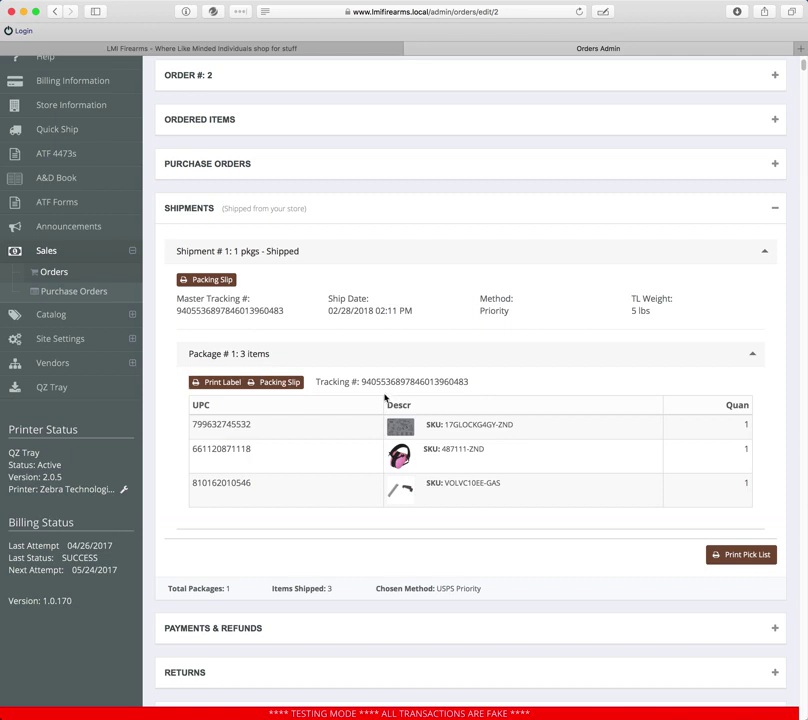
click(317, 360)
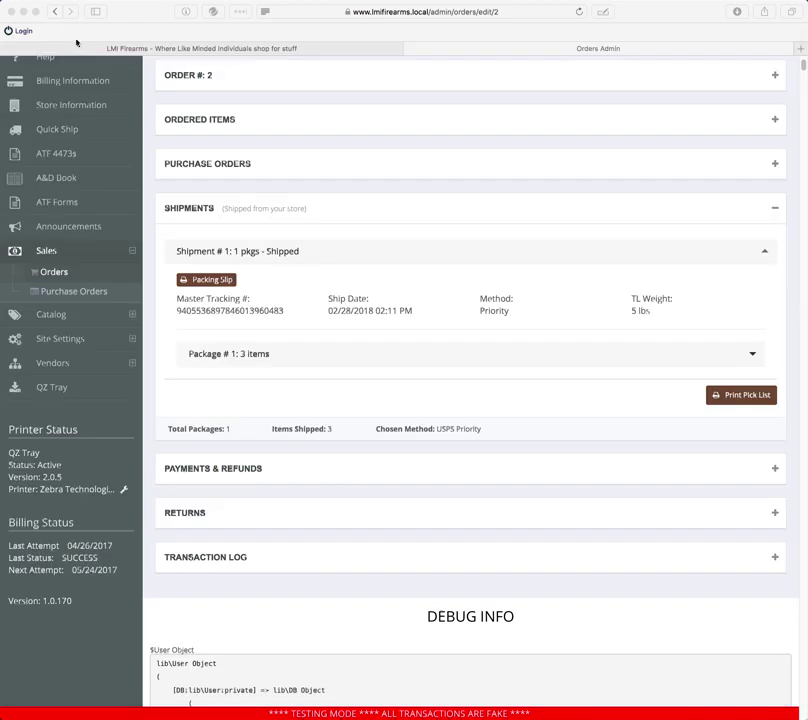
Collapse the Shipments section, create a new RMA under Returns and expand its details.
click(50, 27)
click(775, 212)
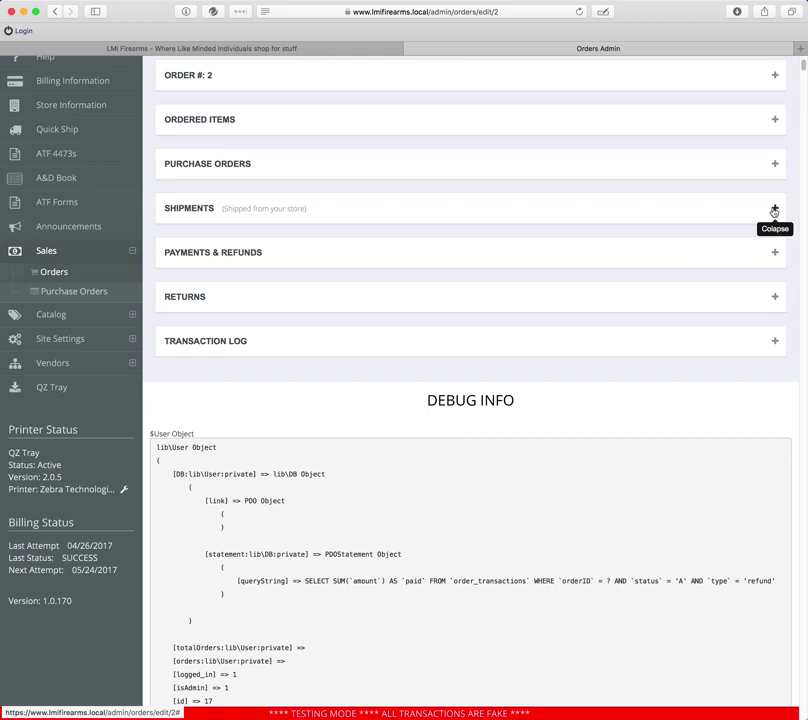
click(775, 297)
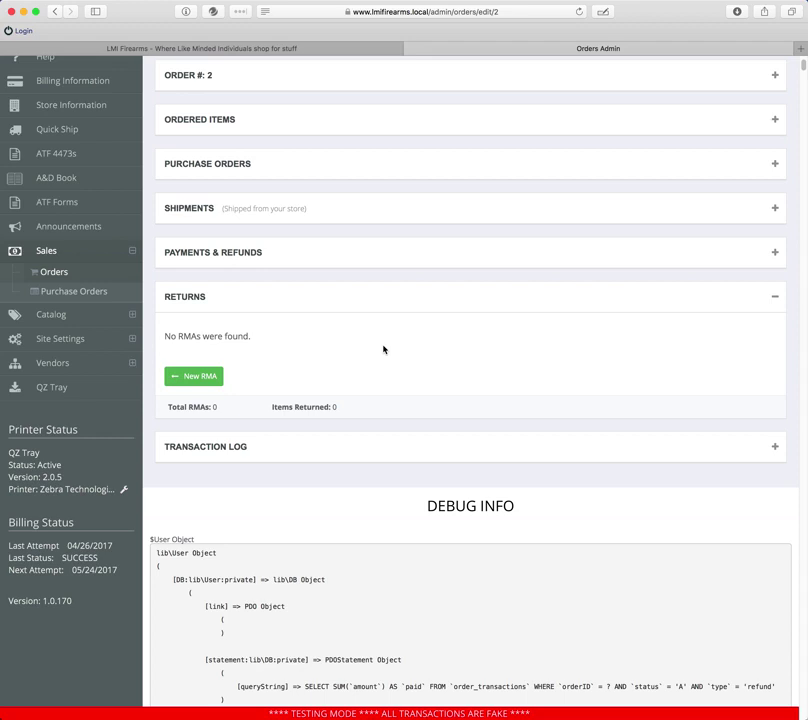
click(182, 377)
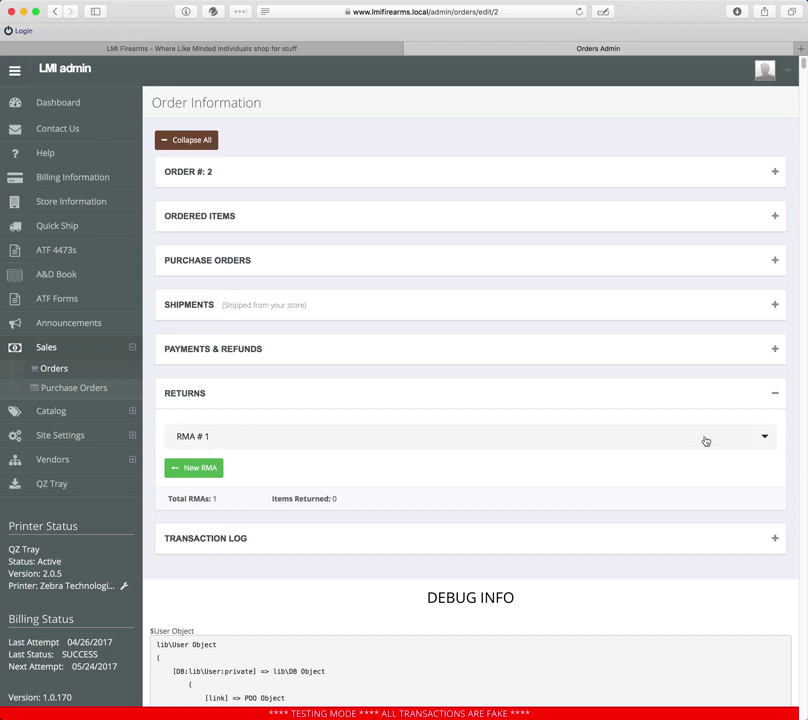
click(748, 440)
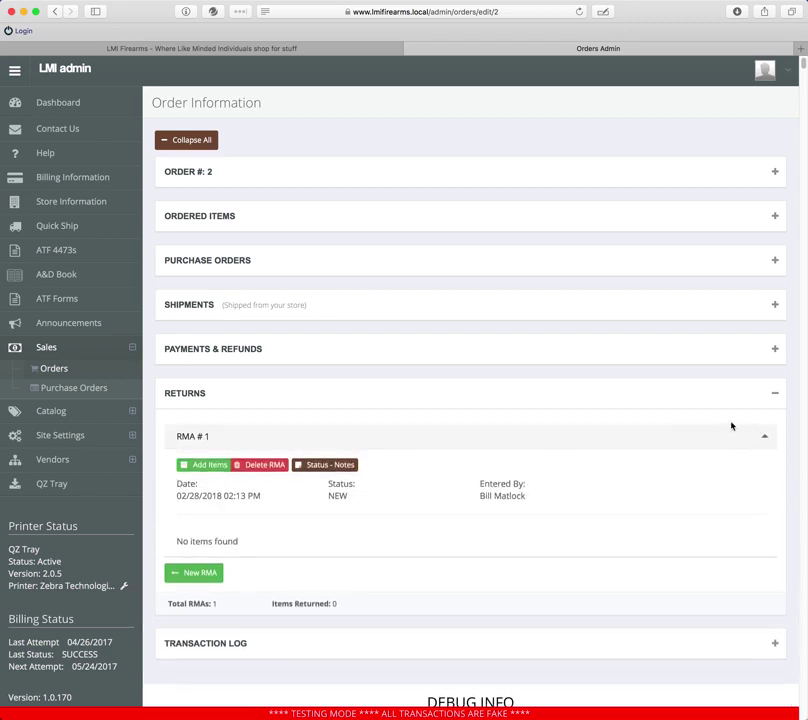
Add the item with SKU VOLVC10EE-GAS to the new RMA and expand the RMA's details.
click(218, 466)
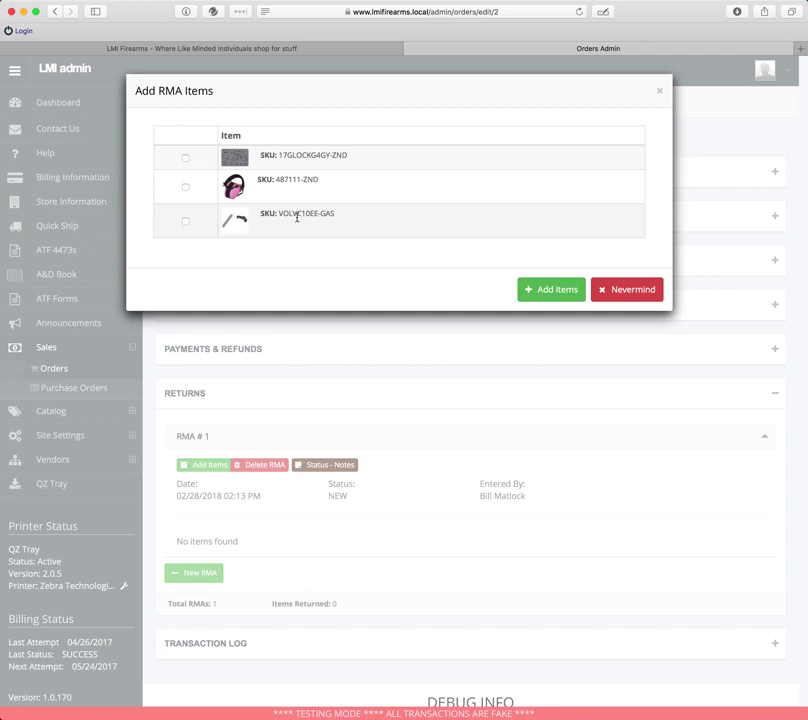
click(186, 222)
click(558, 289)
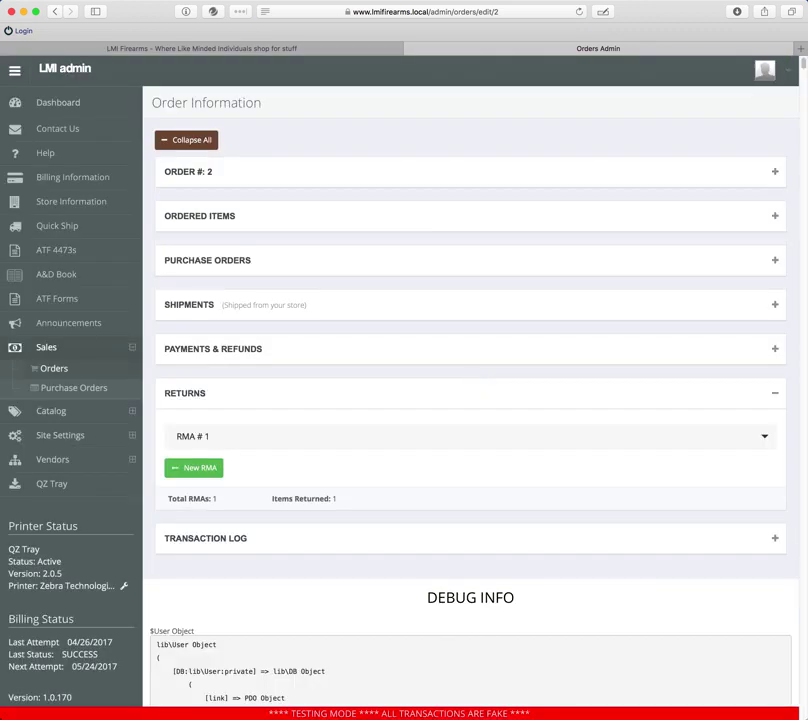
click(776, 437)
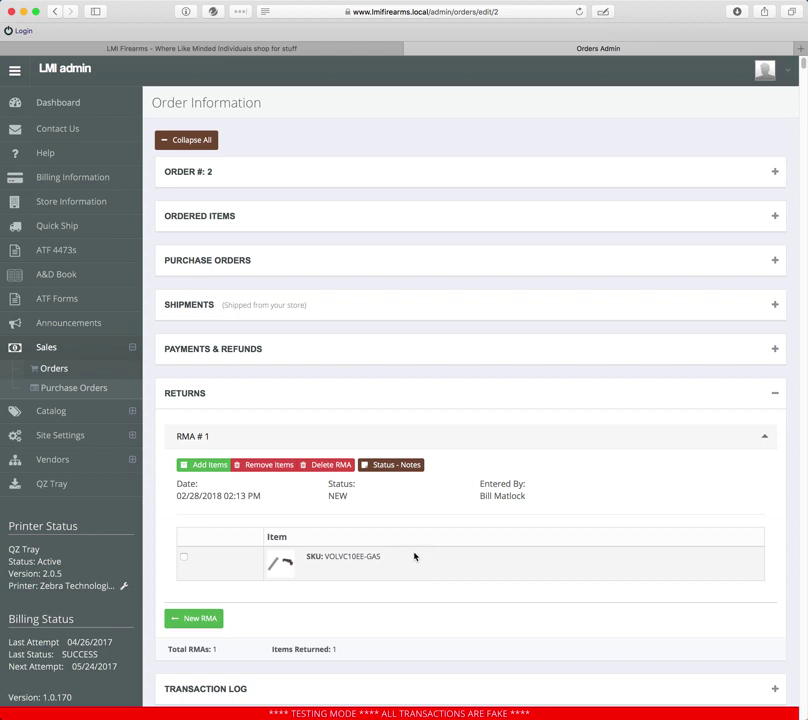
Add the item with SKU 17GLOCKG4GY-ZND to the same RMA and expand its details again.
click(210, 464)
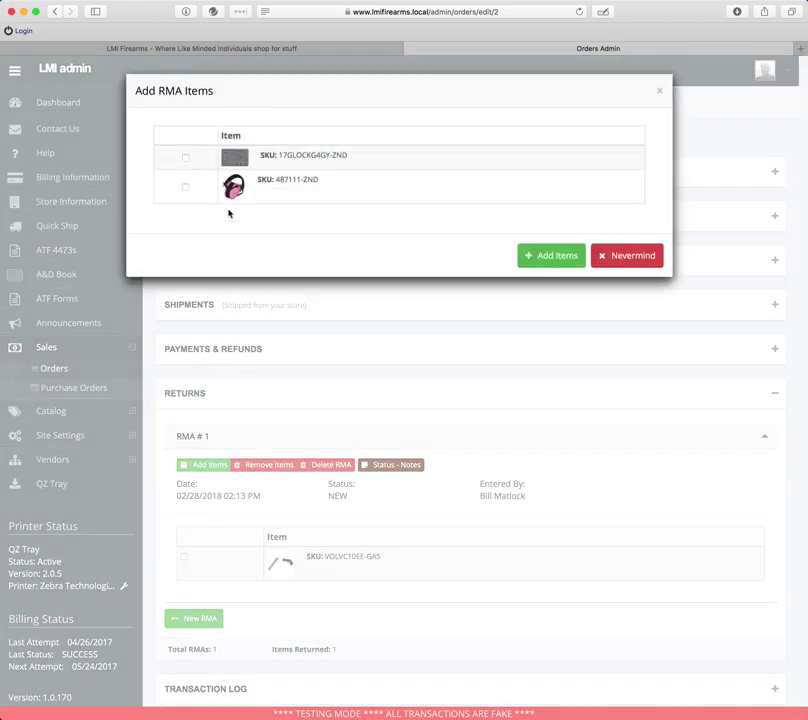
click(185, 158)
click(549, 255)
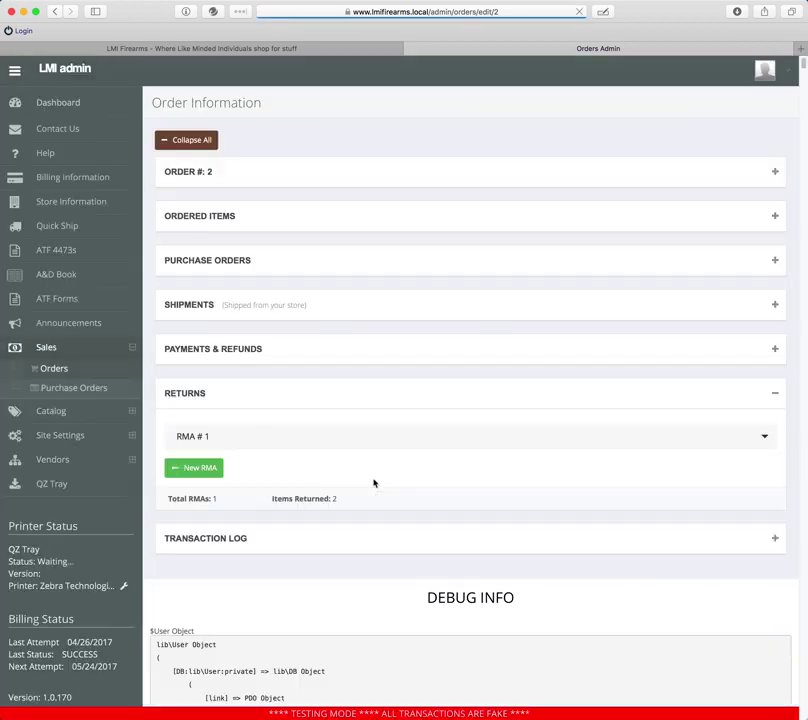
click(764, 436)
scroll(570, 453, down, 1)
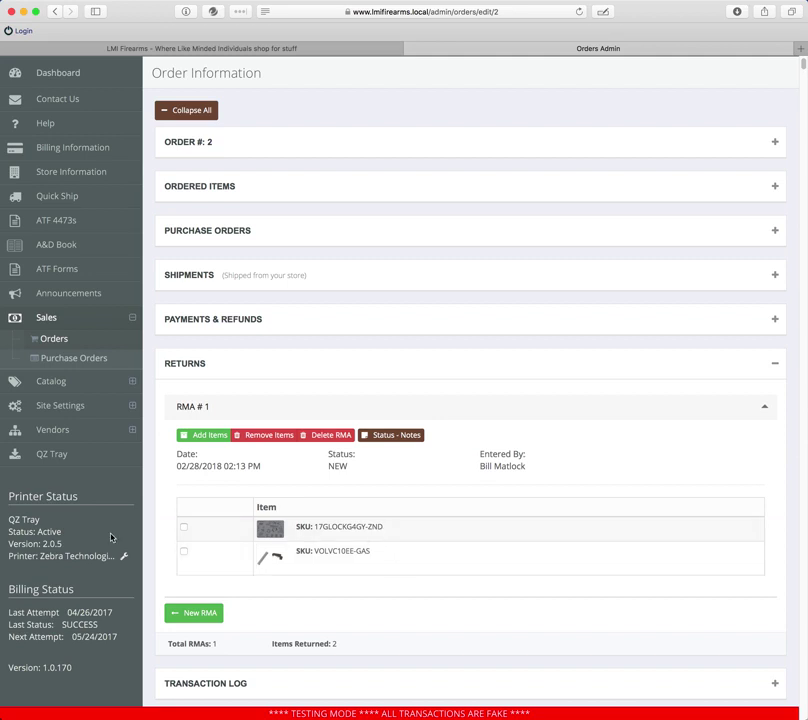
Remove item 17GLOCKG4GY-ZND from the RMA, confirm the removal and expand the RMA again.
click(183, 527)
click(270, 438)
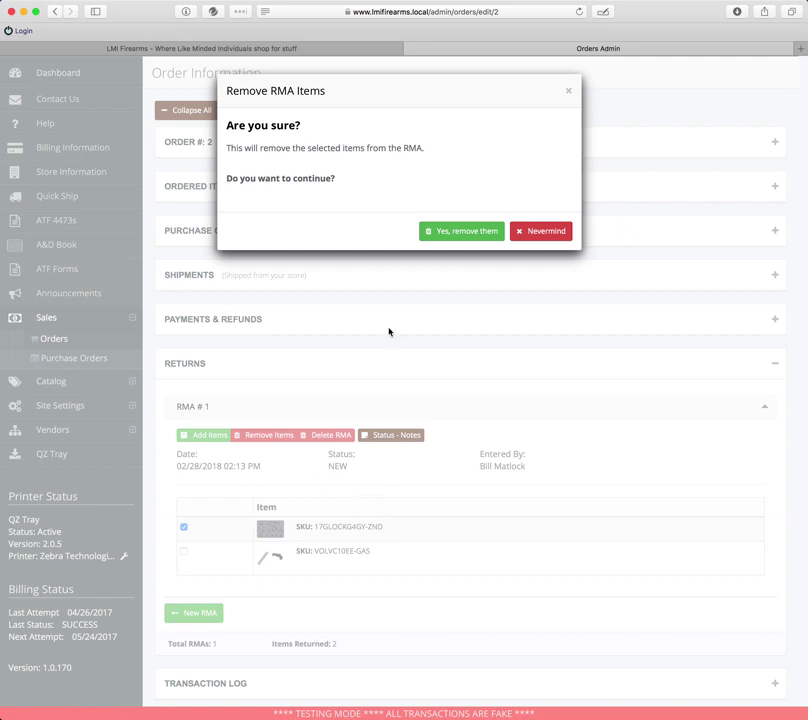
click(474, 238)
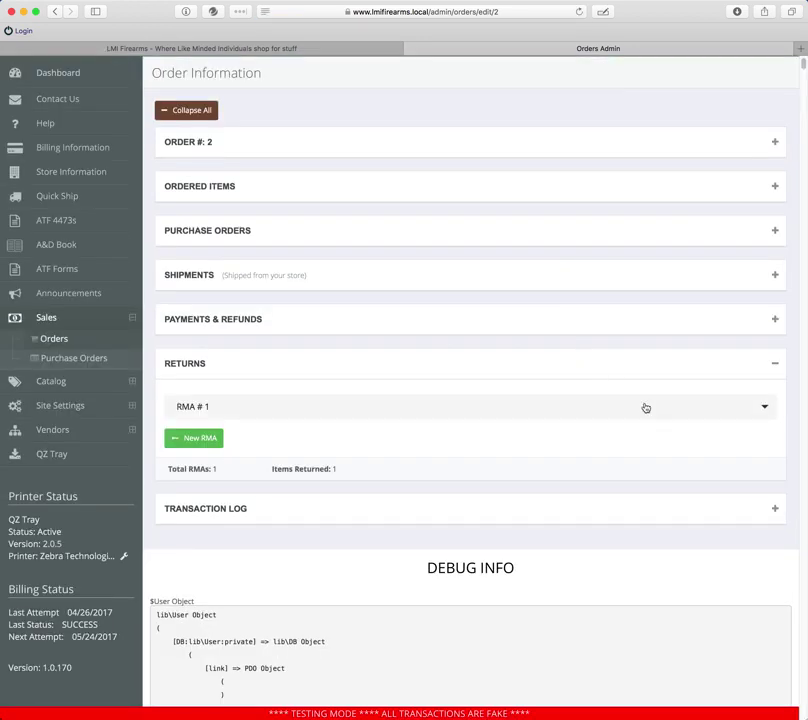
click(412, 411)
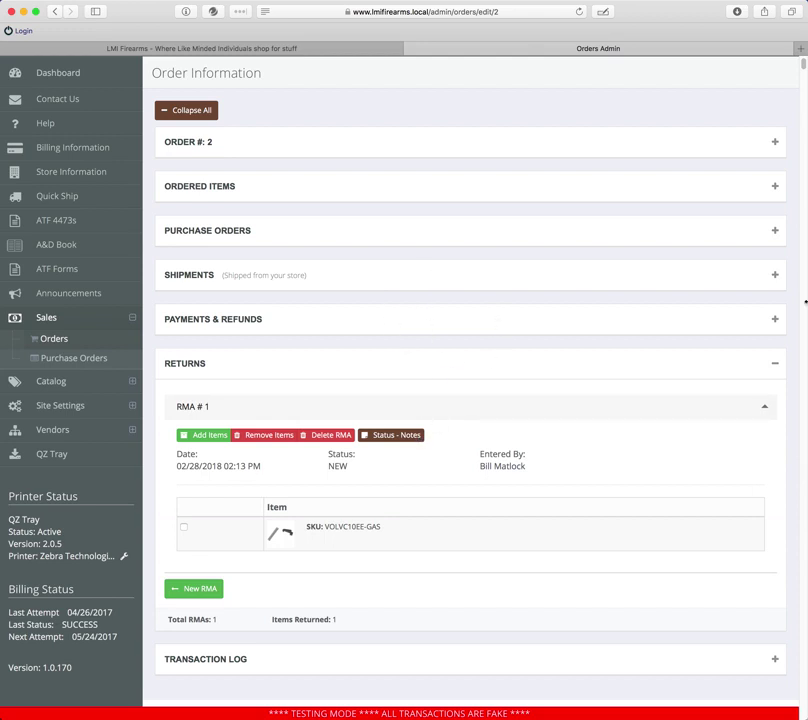
Expand Payments & Refunds and check the returned item's price under Ordered Items, leaving Ordered Items collapsed.
click(775, 319)
scroll(456, 545, down, 1)
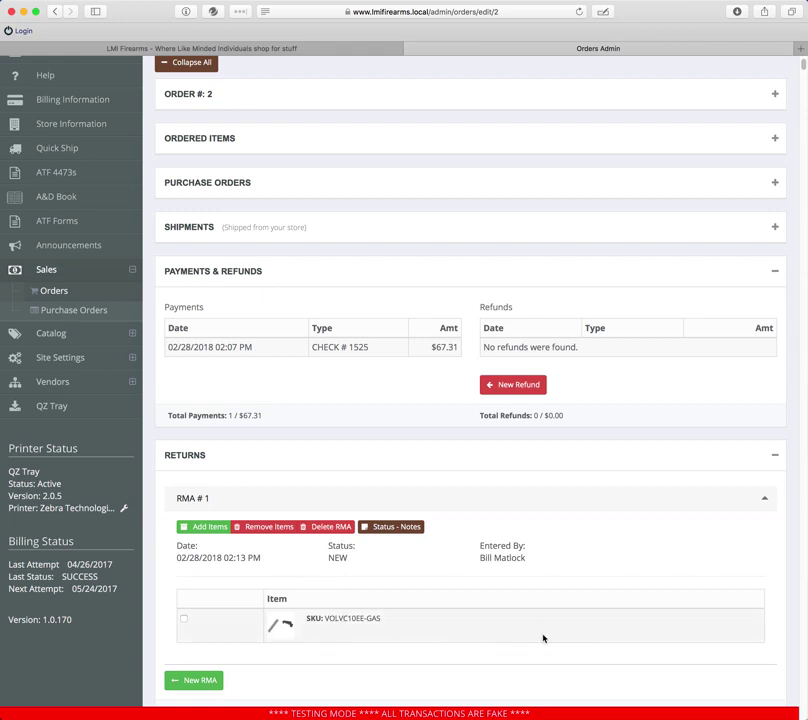
scroll(586, 615, down, 1)
scroll(709, 224, up, 3)
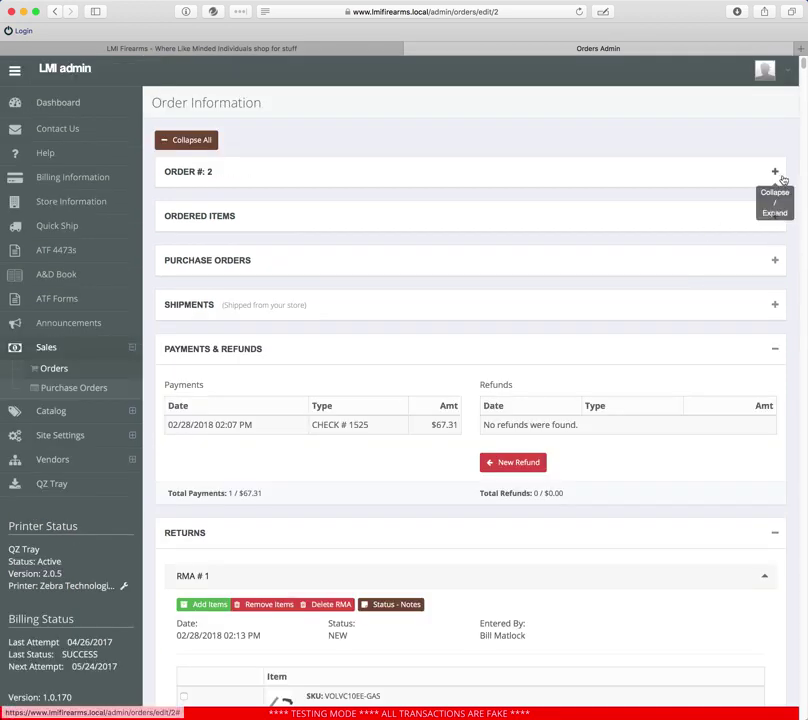
click(774, 214)
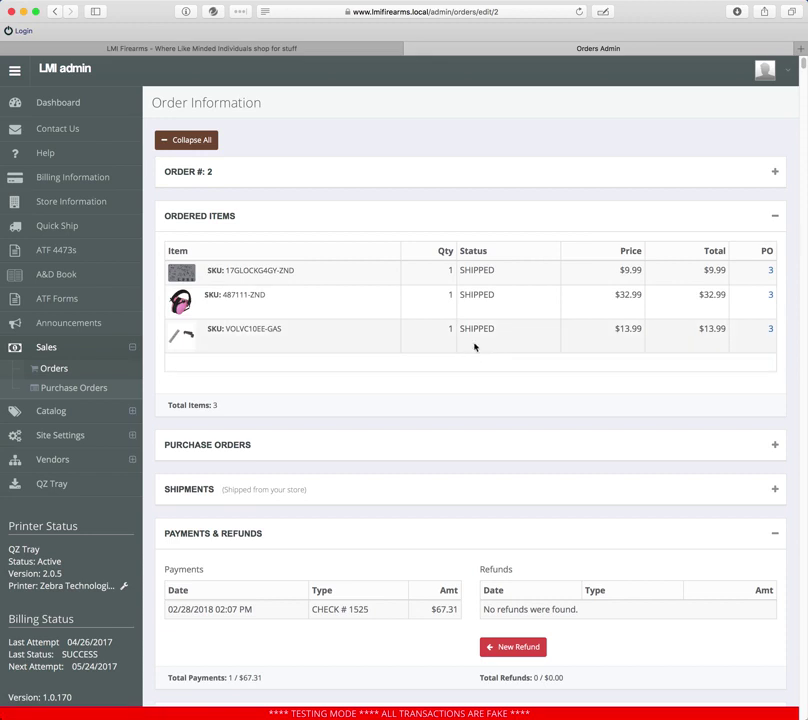
scroll(670, 360, down, 3)
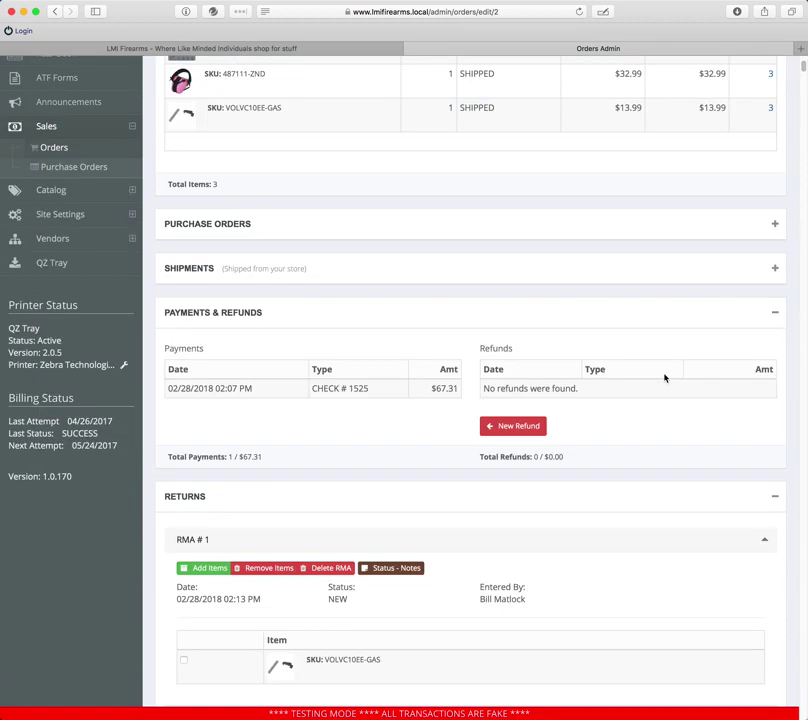
scroll(664, 377, up, 3)
click(775, 215)
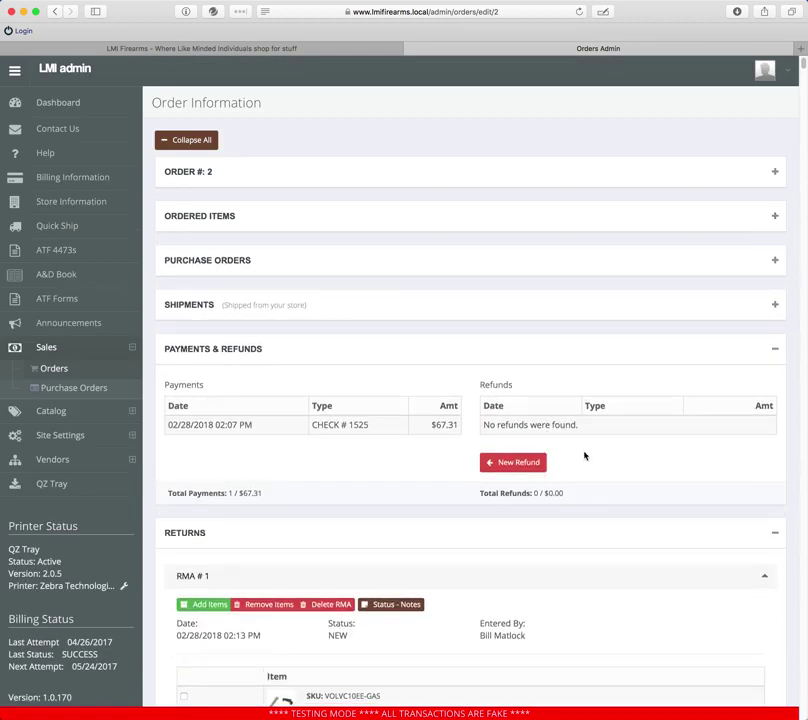
Start a new refund of type Check with an amount of 13.99 and check number 5250.
scroll(585, 456, down, 1)
click(528, 440)
click(225, 143)
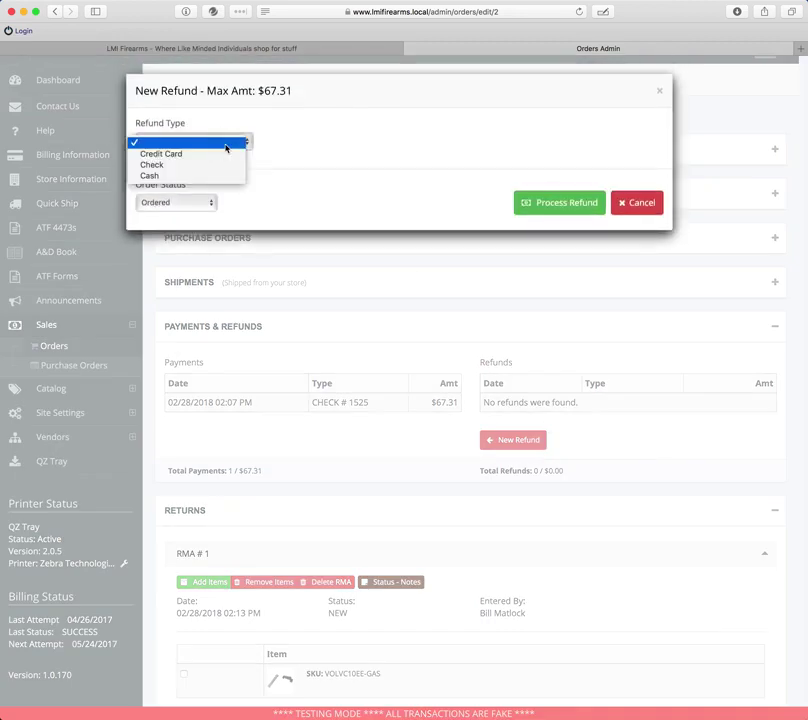
click(222, 165)
double_click(296, 141)
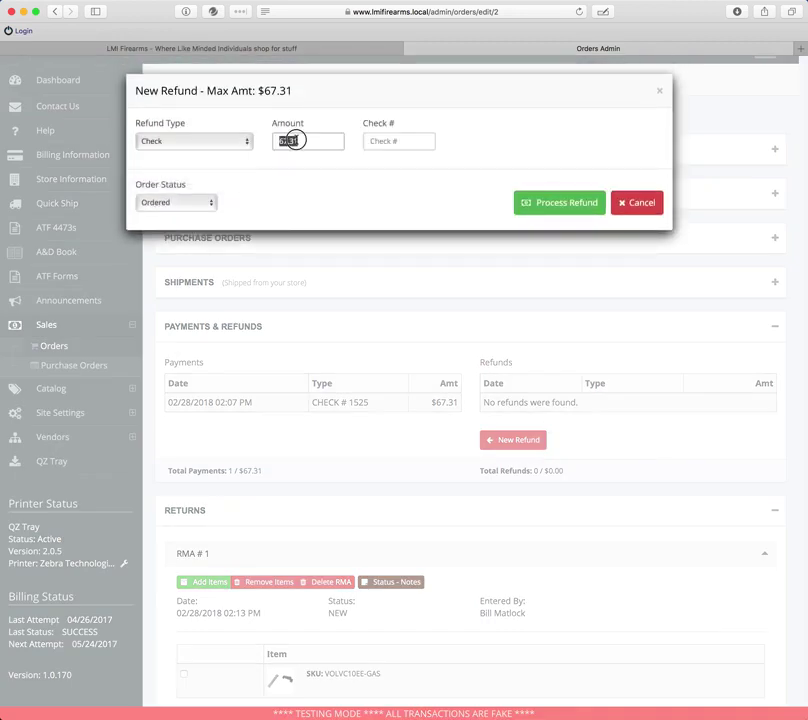
text(13)
click(379, 137)
text(5250)
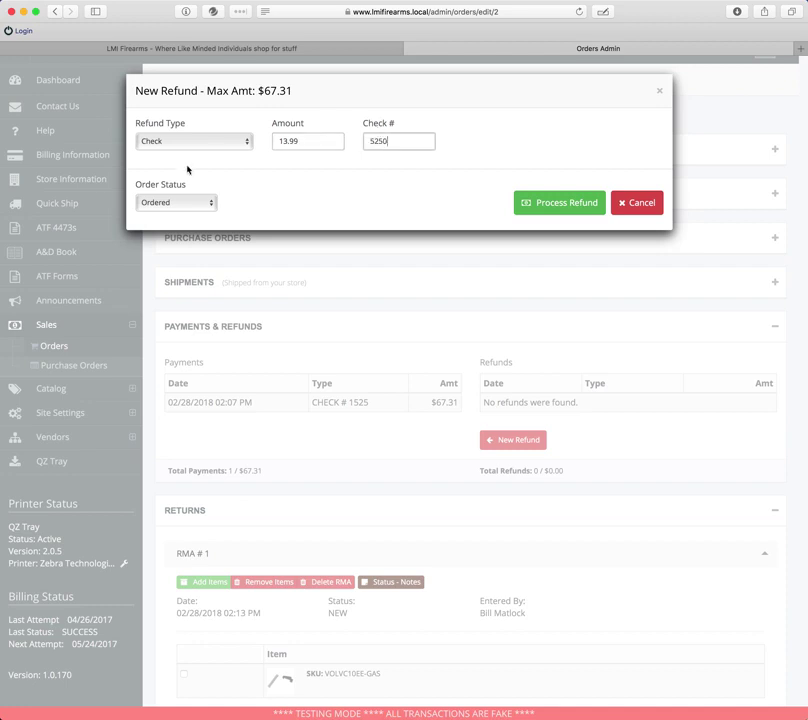
Set the refund's order status to Processing Return and process the refund.
click(174, 201)
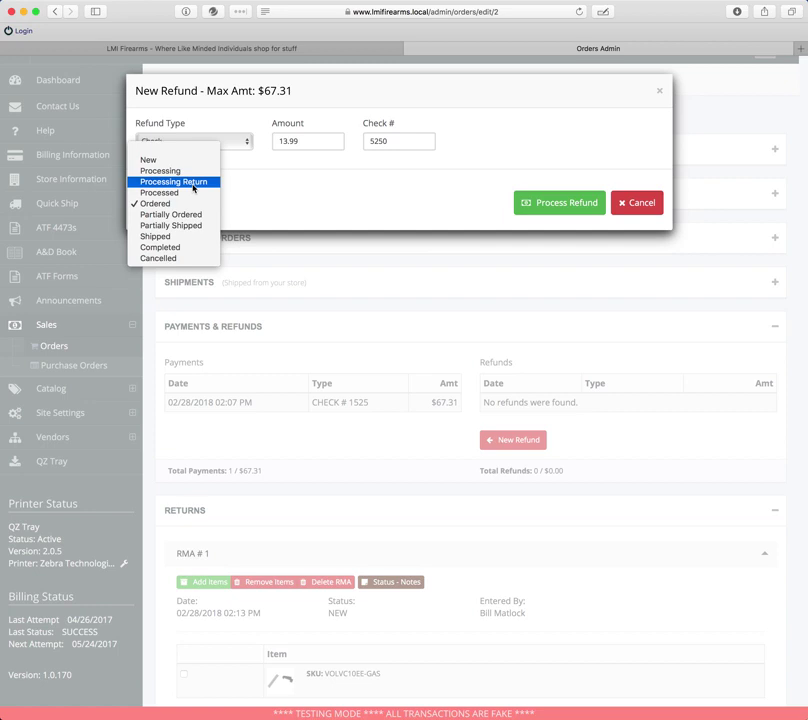
click(192, 135)
click(80, 134)
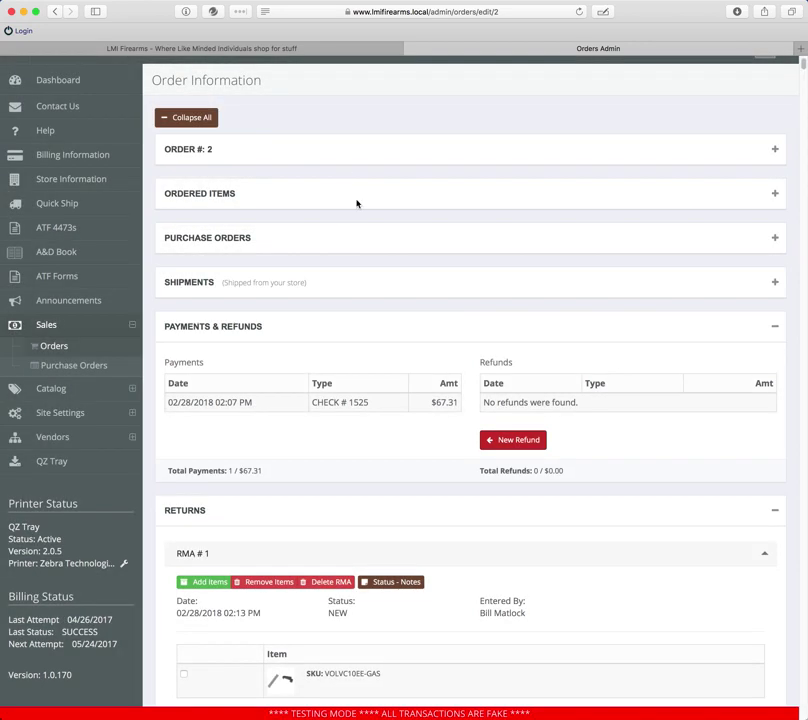
click(546, 439)
click(215, 203)
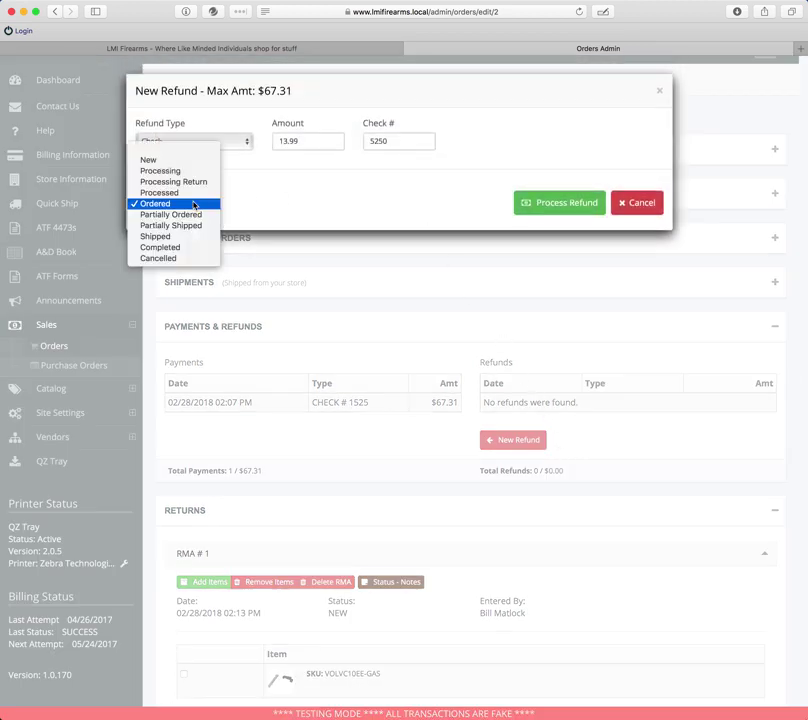
click(197, 184)
click(567, 209)
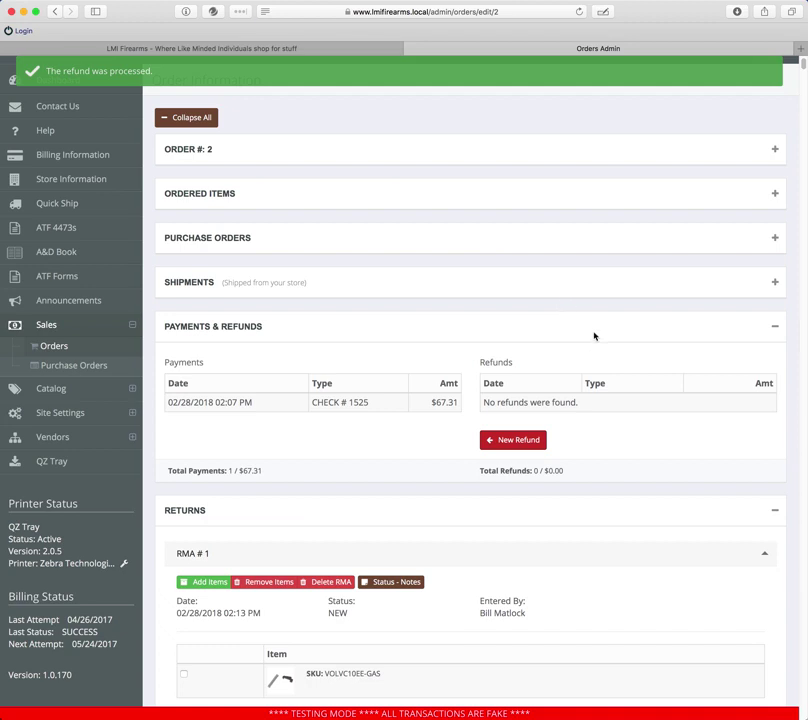
Examine the refund's entry in the Transaction Log, leaving the log collapsed.
scroll(567, 414, down, 5)
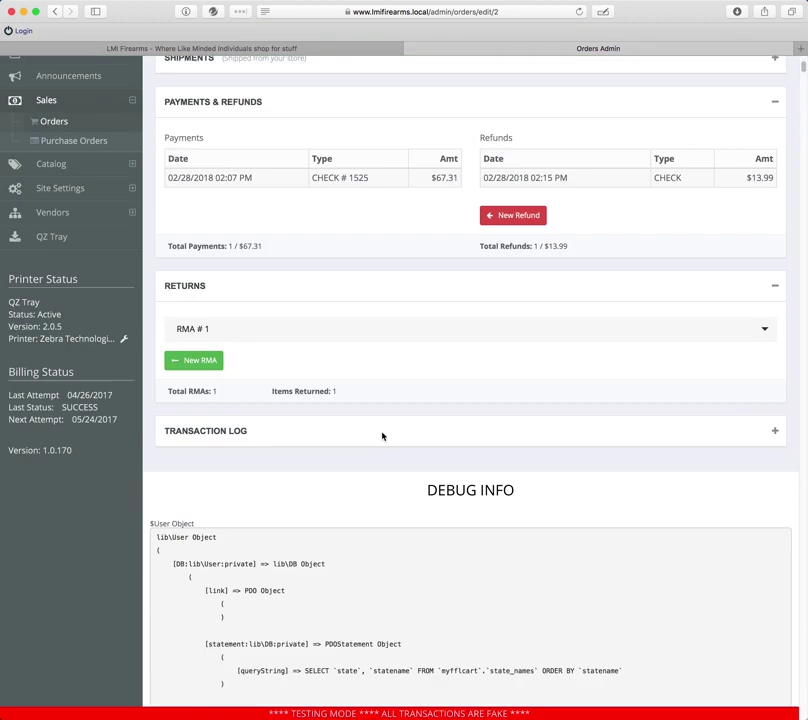
click(771, 432)
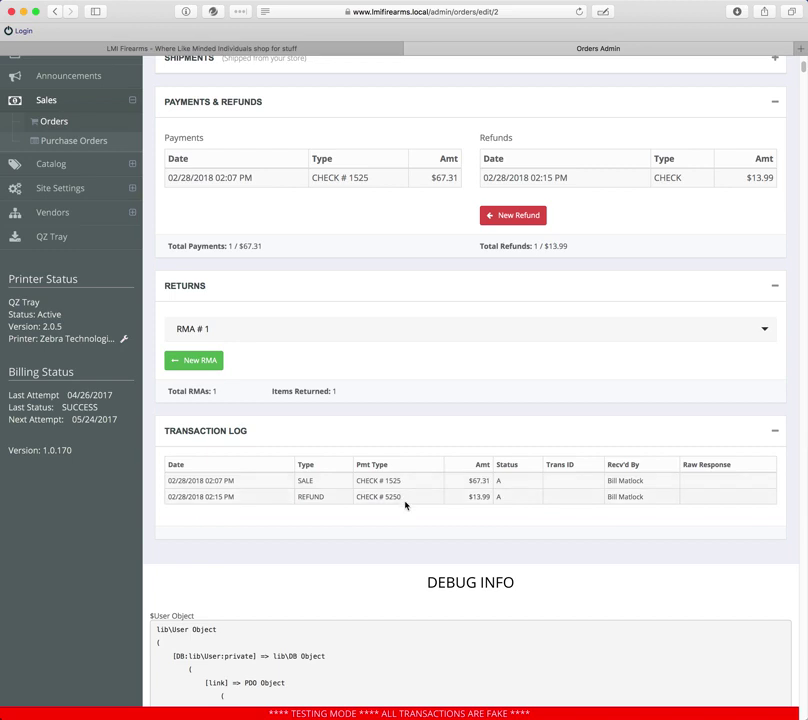
click(775, 432)
Set the RMA's status to Processed with the note "Items returned. Everything is OK" and save it.
scroll(705, 436, up, 3)
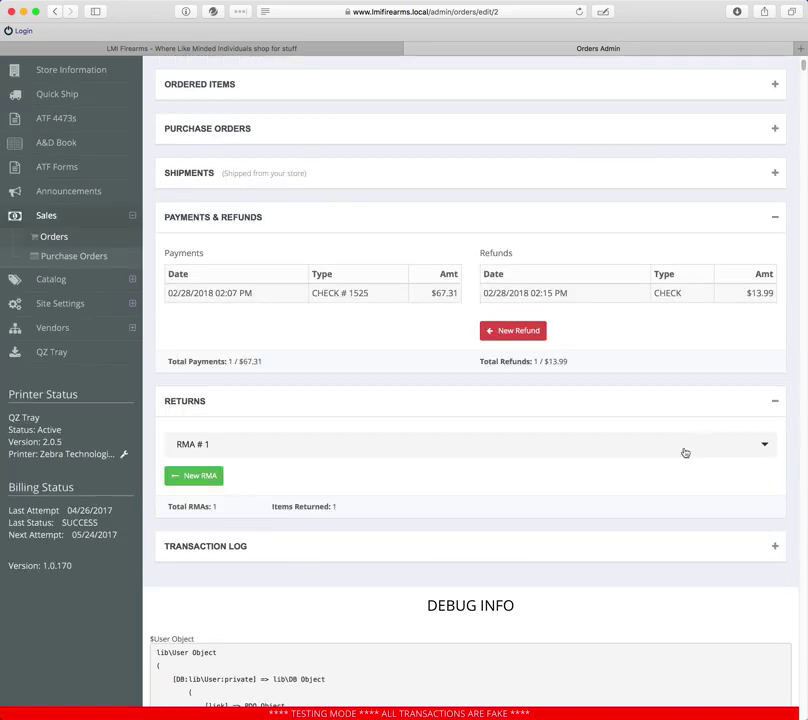
click(766, 443)
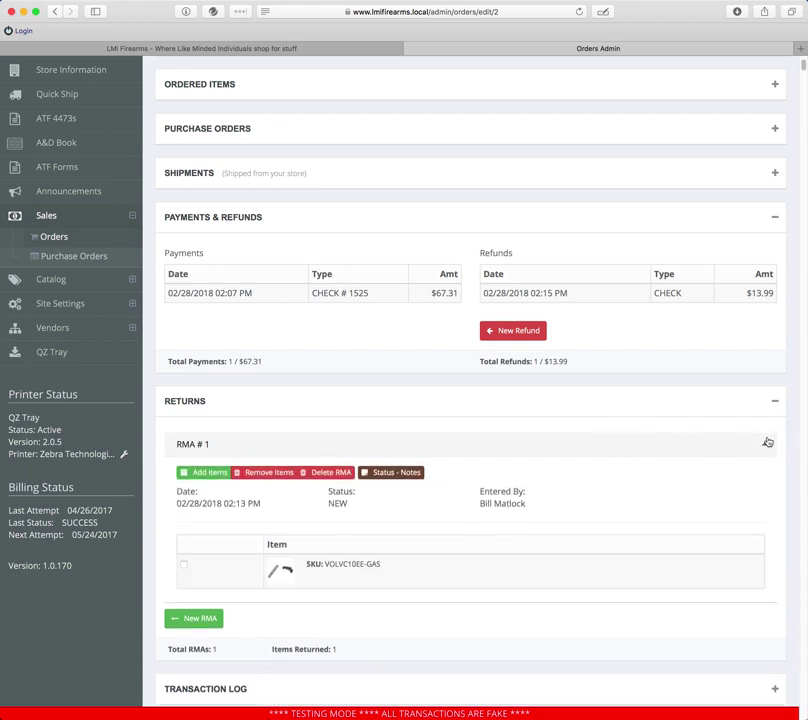
click(413, 473)
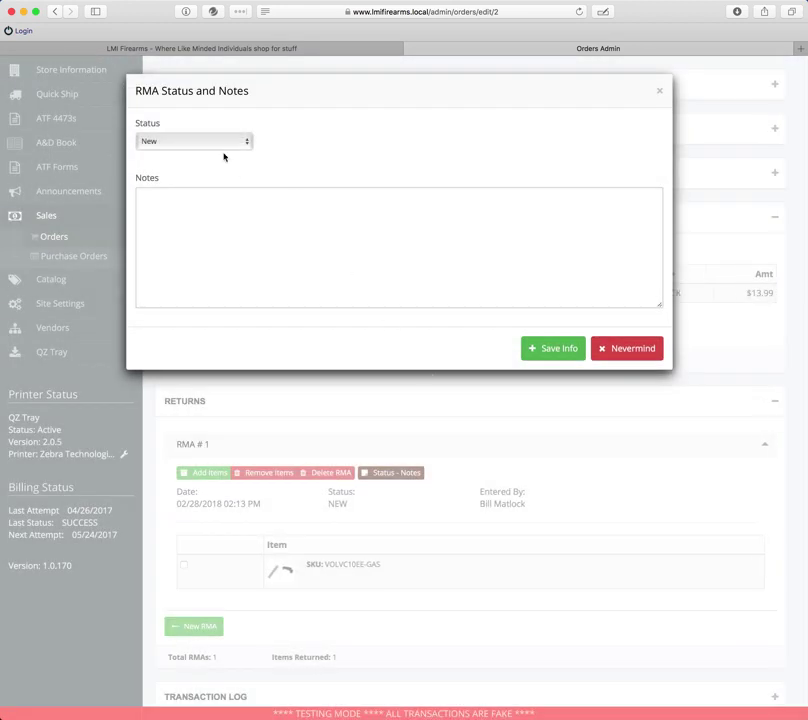
click(210, 142)
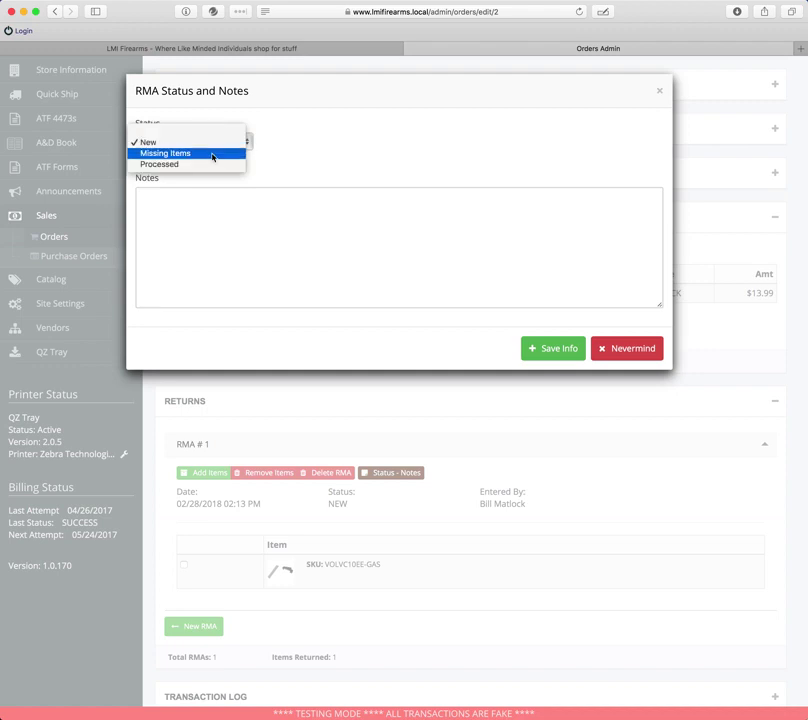
click(212, 155)
click(210, 139)
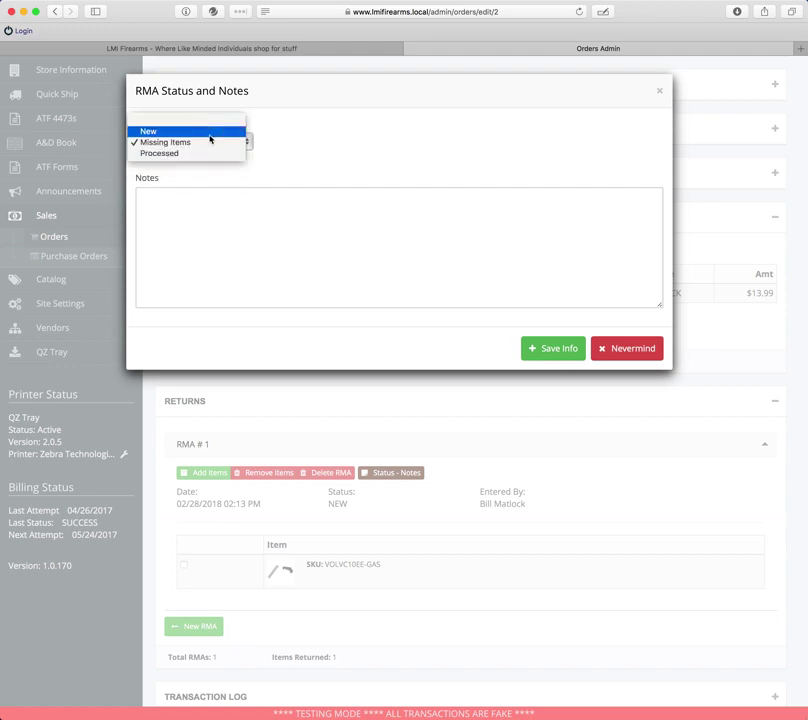
click(211, 152)
click(231, 209)
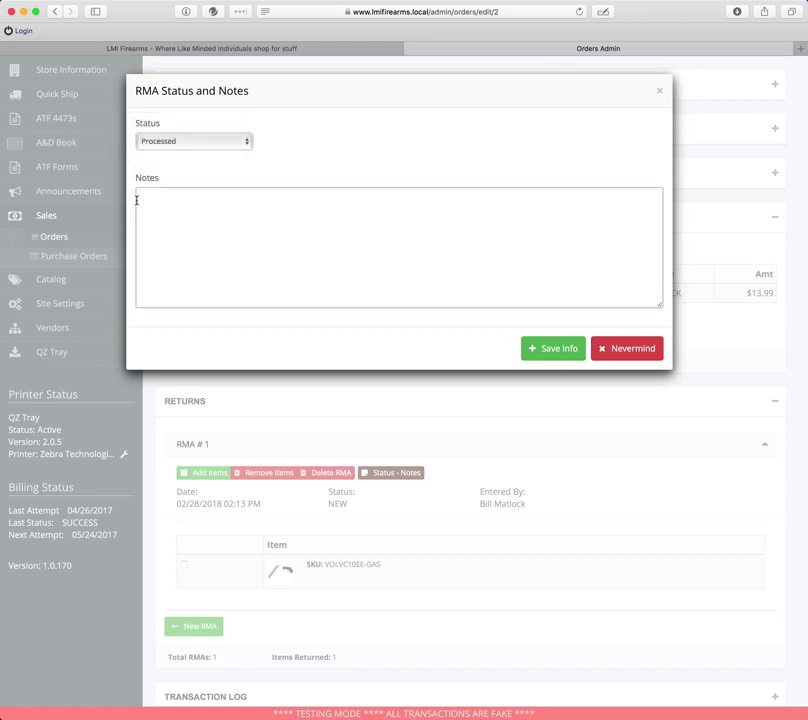
text(Items returned. Everything is OK)
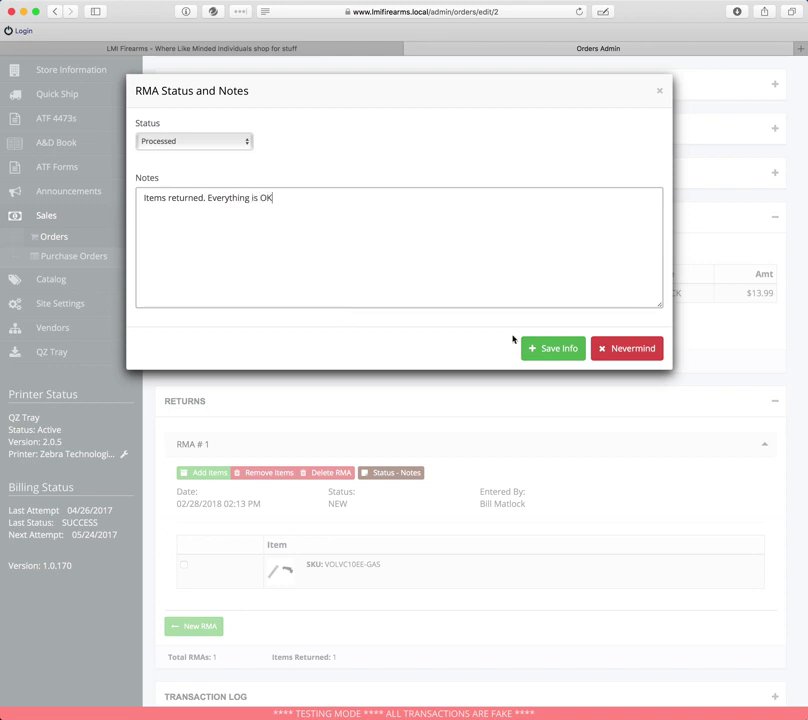
click(580, 351)
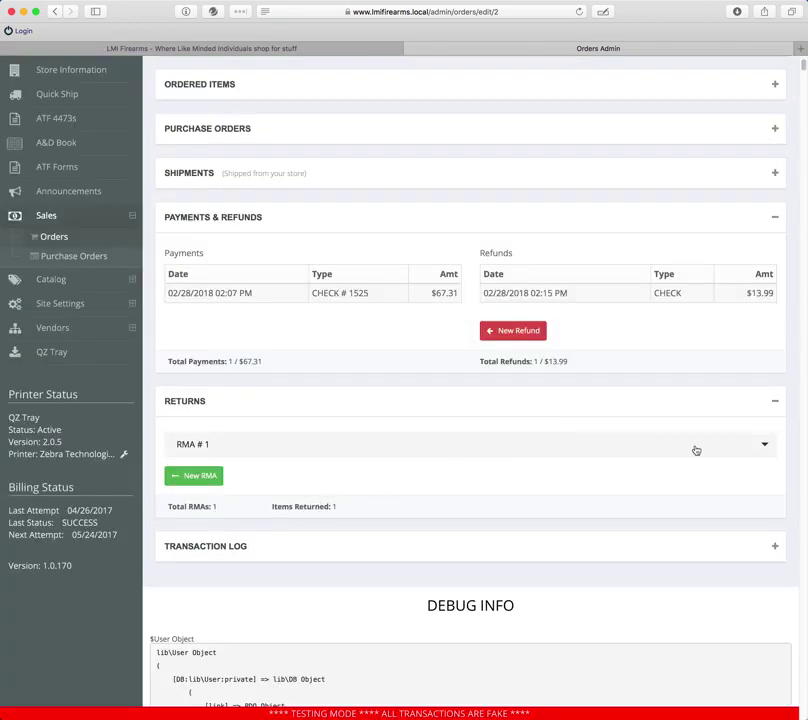
Expand the RMA and review its saved status and notes without changing them.
click(766, 445)
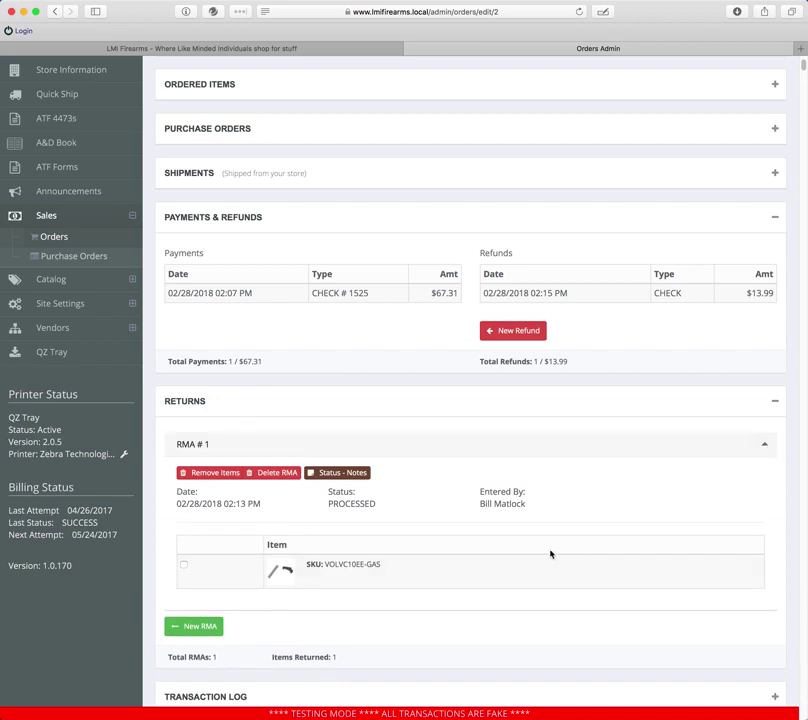
click(343, 473)
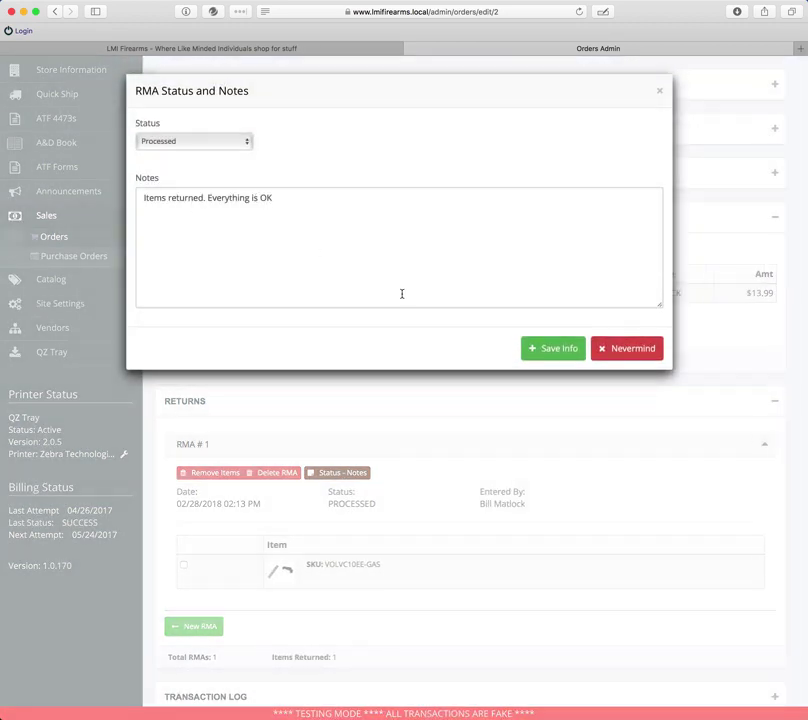
click(612, 347)
Delete the processed RMA from the order's returns.
scroll(514, 592, down, 1)
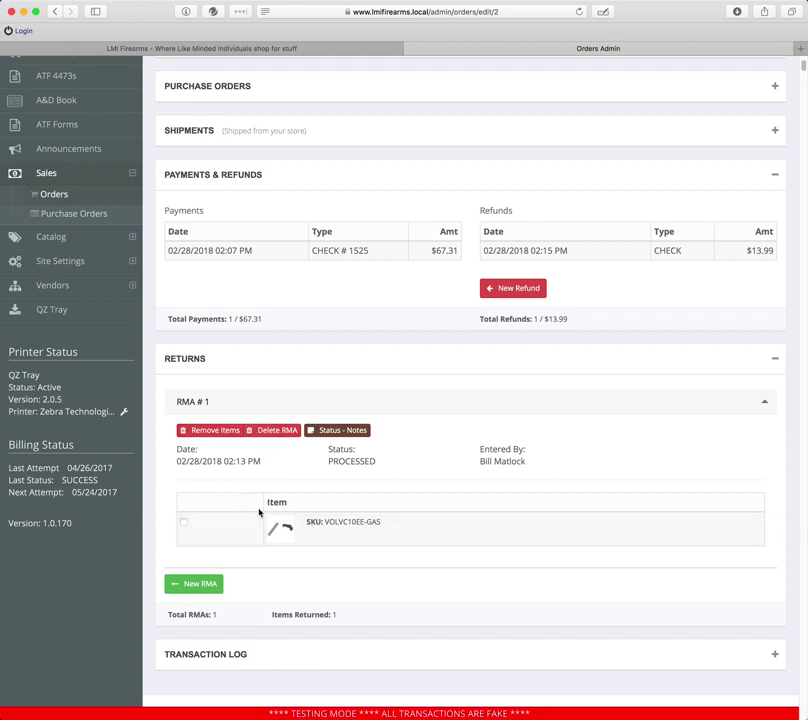
click(272, 430)
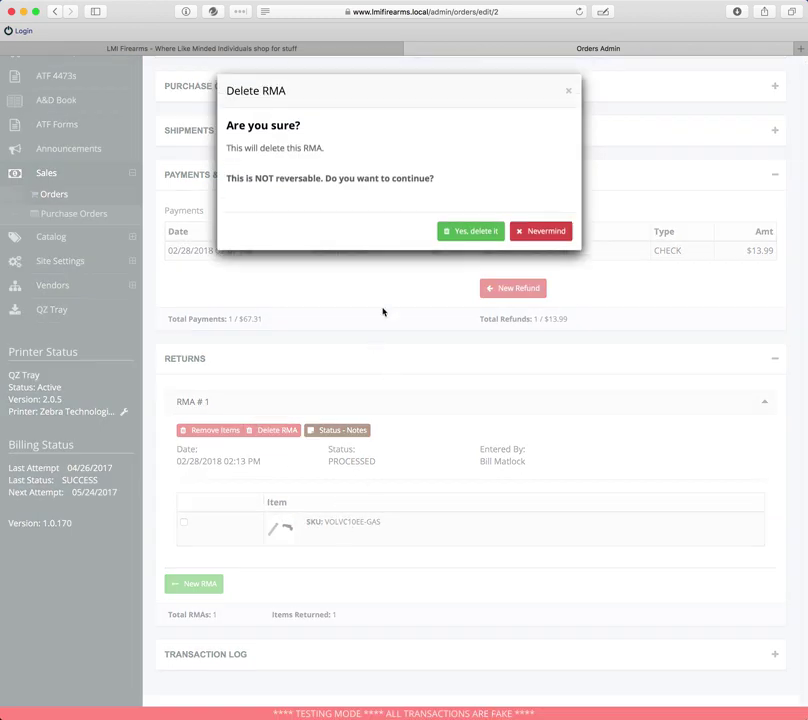
click(458, 231)
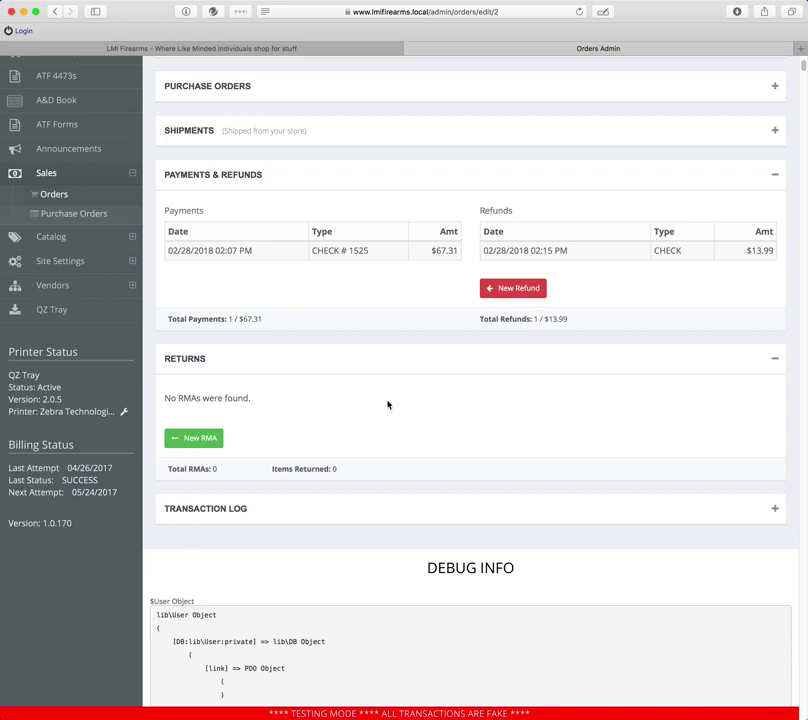
Return to the orders list and set the status of the partially refunded check order to Completed.
scroll(388, 404, up, 3)
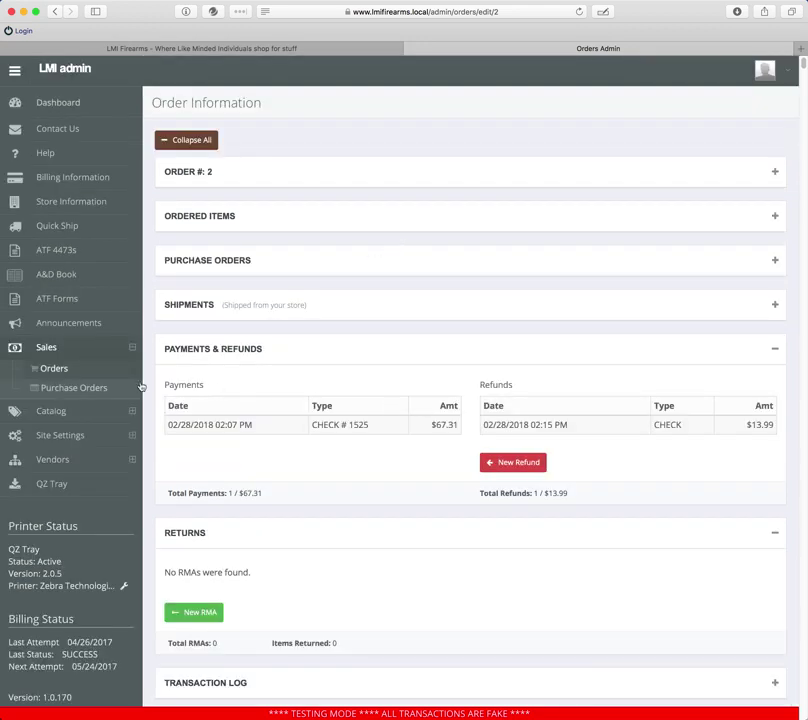
click(72, 373)
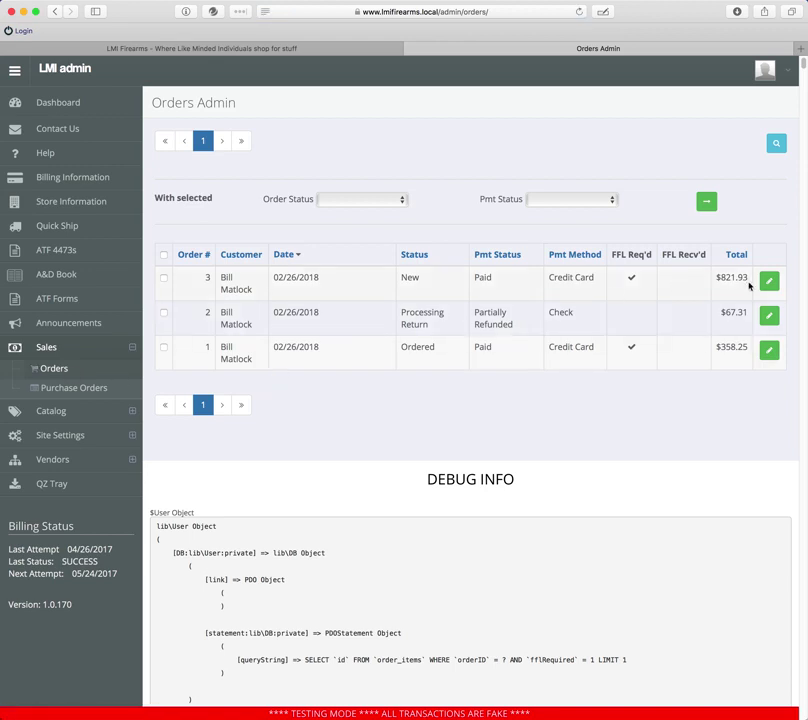
drag(477, 311, 514, 325)
click(497, 318)
drag(401, 312, 419, 324)
click(432, 330)
click(164, 312)
click(354, 201)
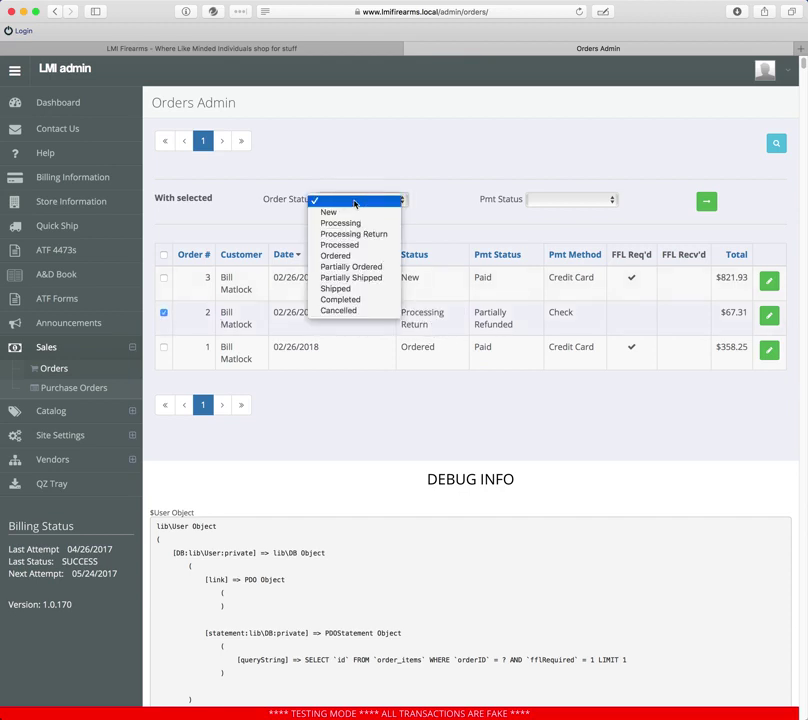
click(362, 299)
click(706, 201)
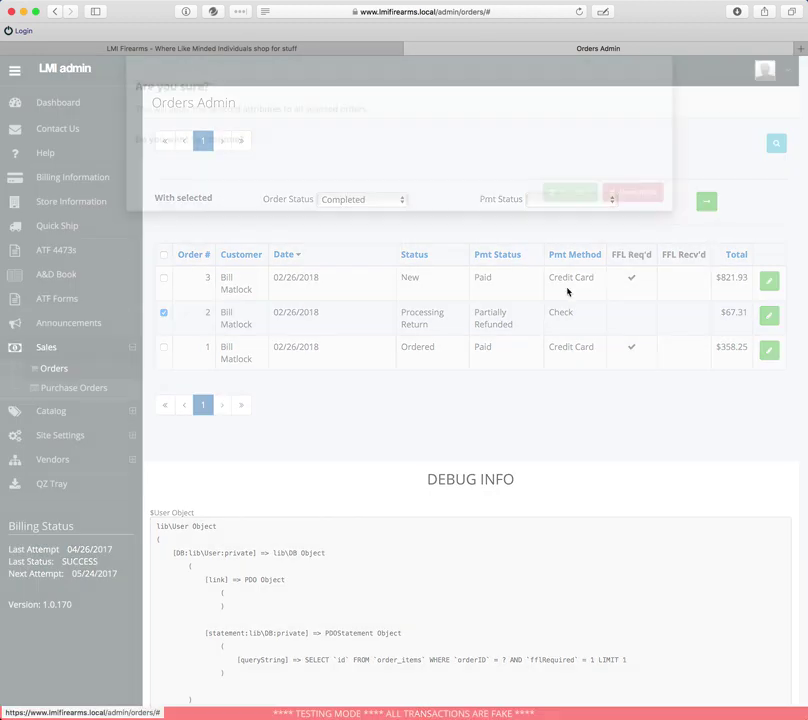
click(580, 230)
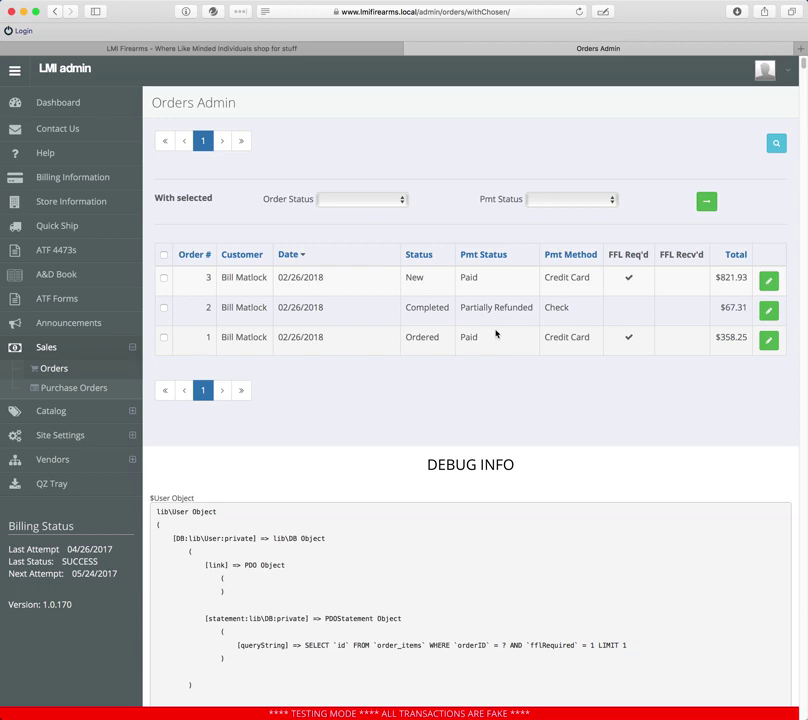
Open the New order at the head of the list, collapse all its sections and review its ordered items.
click(768, 281)
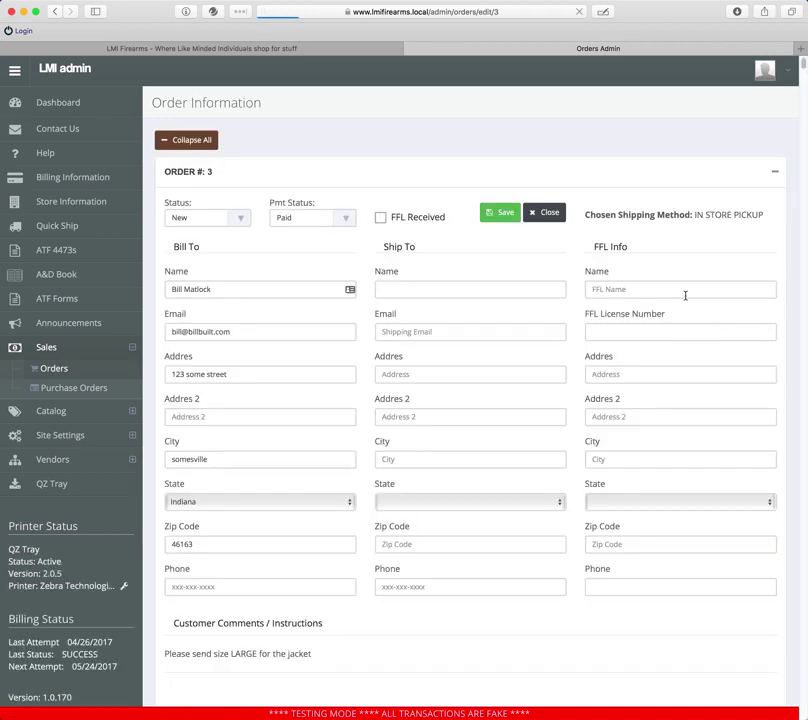
click(209, 138)
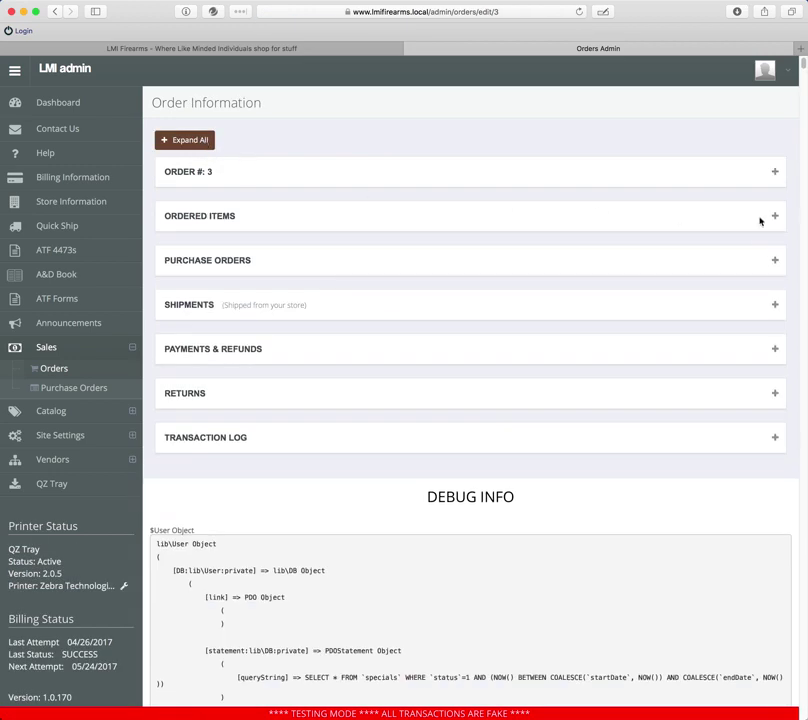
click(774, 220)
scroll(586, 306, down, 2)
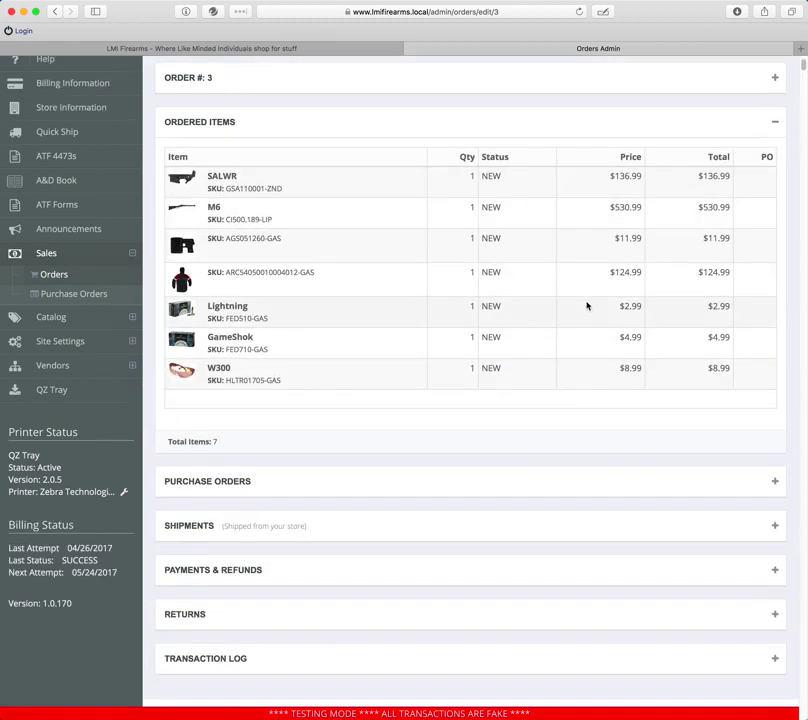
scroll(584, 302, down, 3)
scroll(548, 301, up, 5)
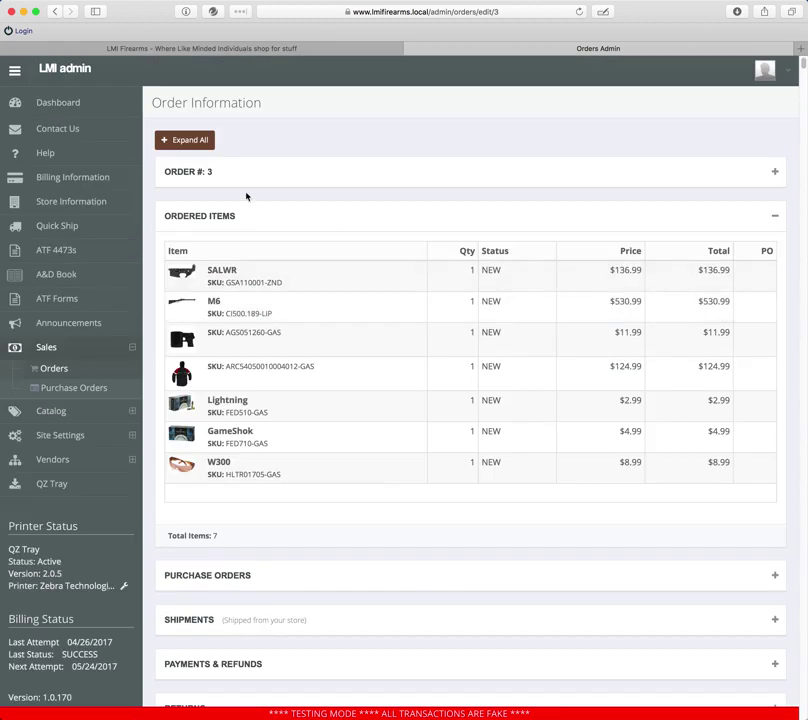
click(775, 217)
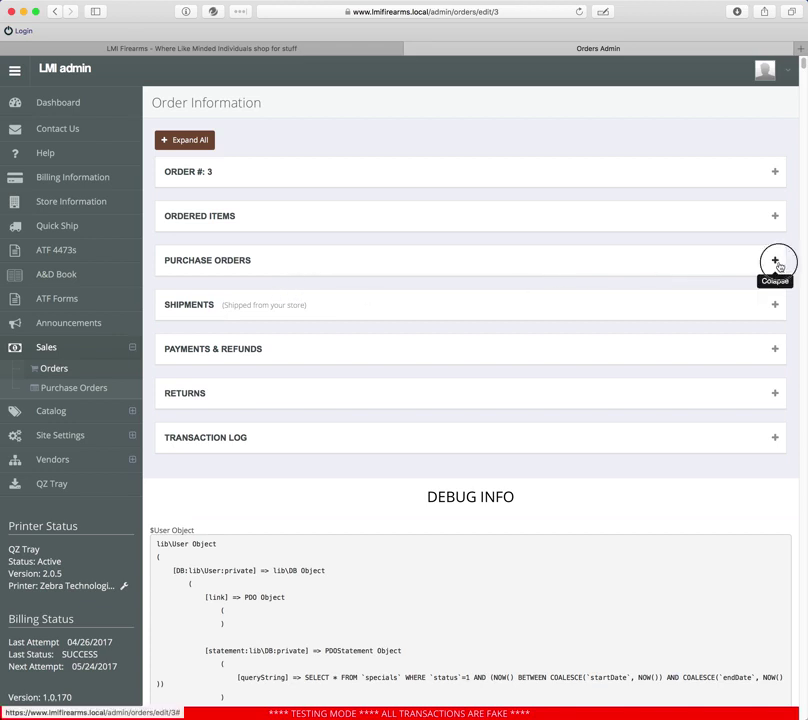
Check inventories for the order's items and compare on-hand, Lipsey's, Zanders Sporting Goods and Gun Accessory Supply availability and costs.
click(779, 262)
click(322, 297)
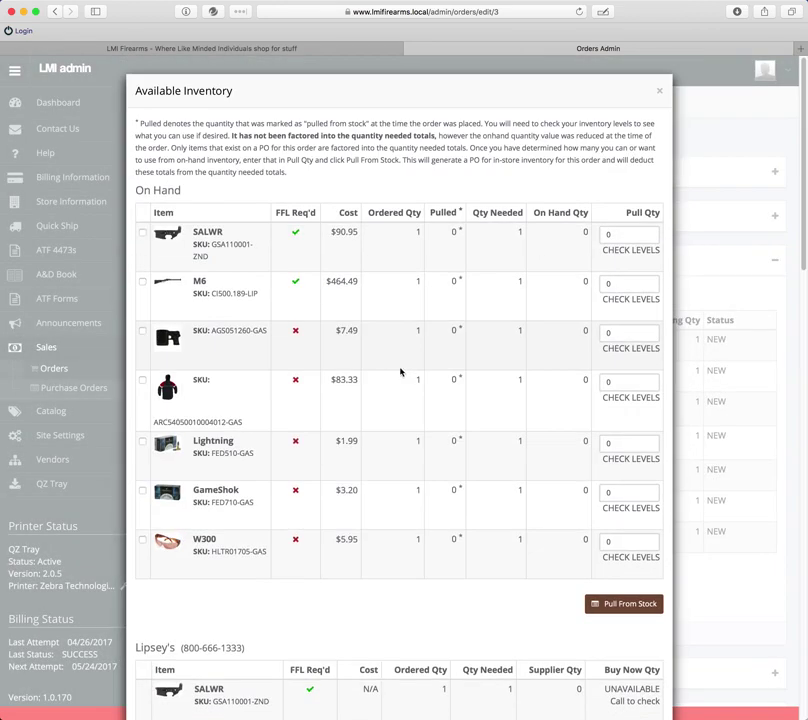
scroll(405, 366, down, 10)
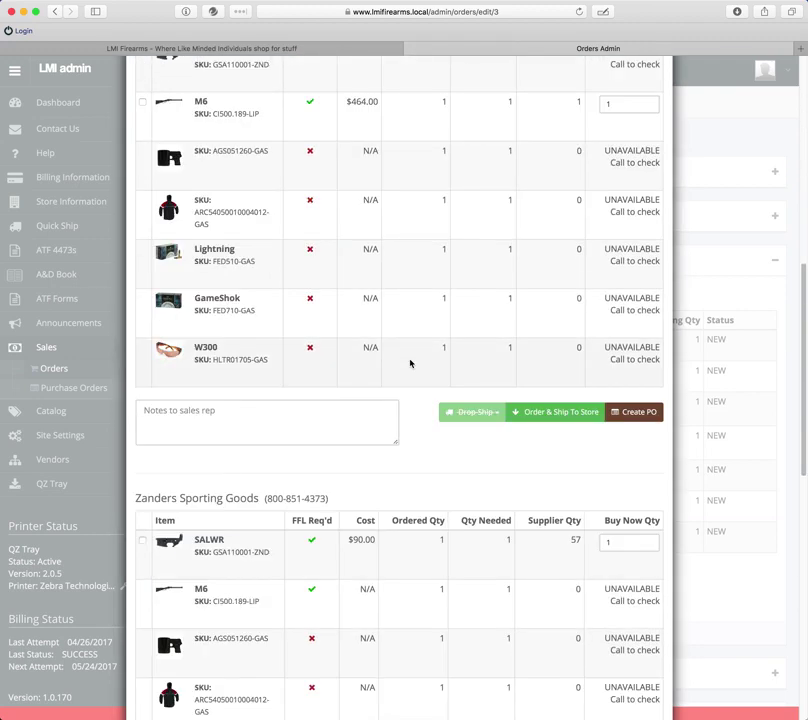
scroll(409, 363, down, 8)
scroll(409, 362, up, 5)
scroll(411, 312, up, 6)
scroll(340, 348, down, 2)
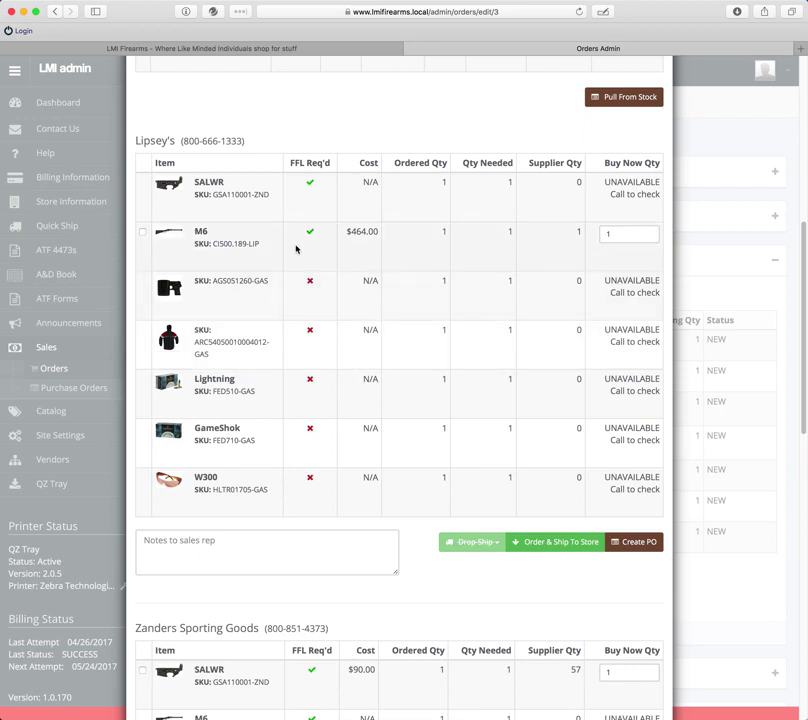
scroll(172, 241, down, 8)
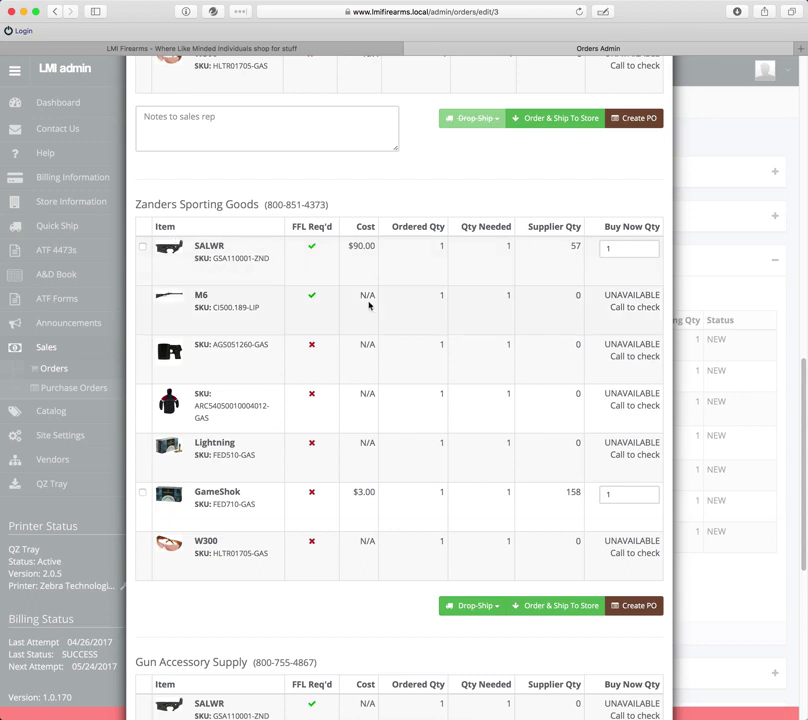
scroll(388, 389, down, 6)
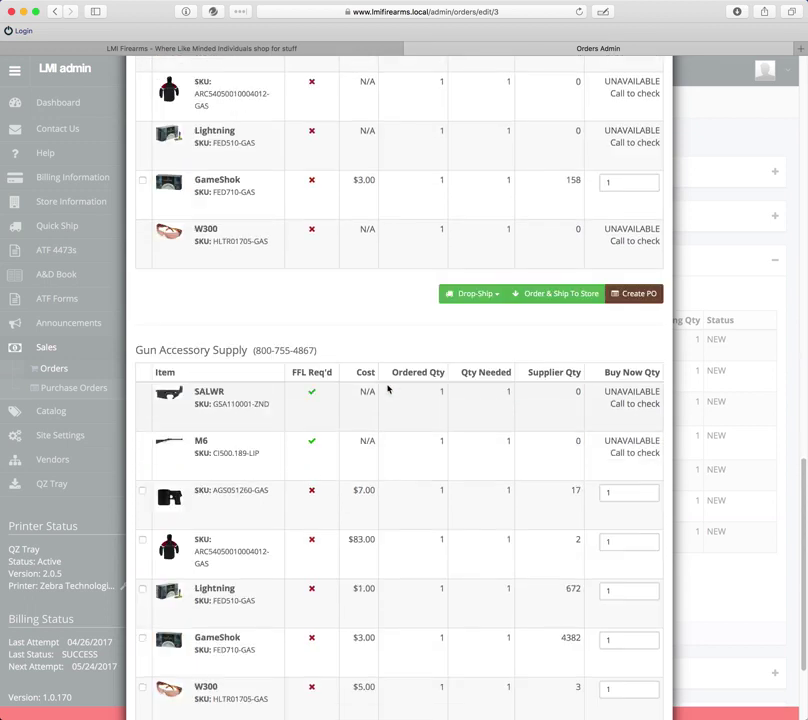
scroll(388, 389, down, 3)
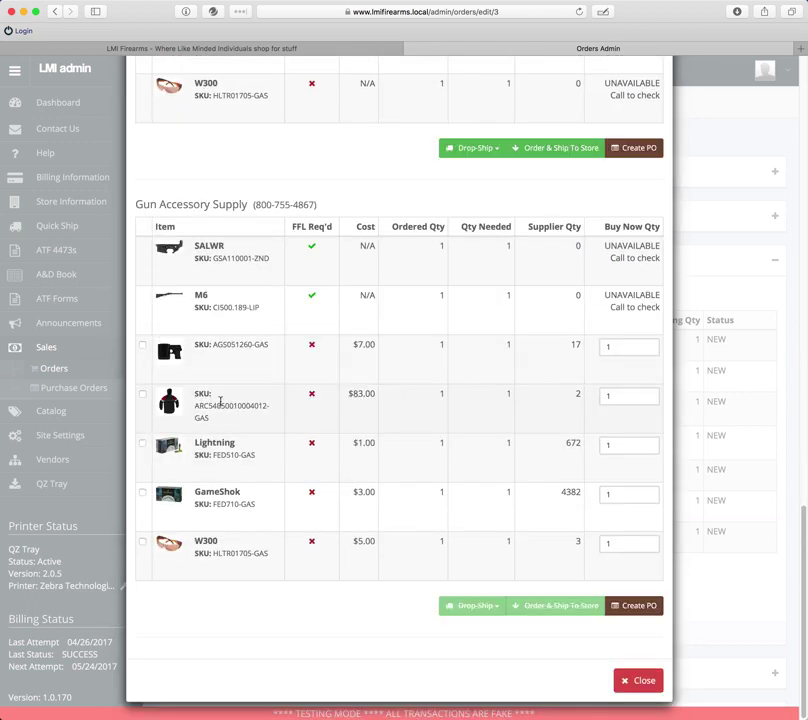
scroll(343, 621, up, 14)
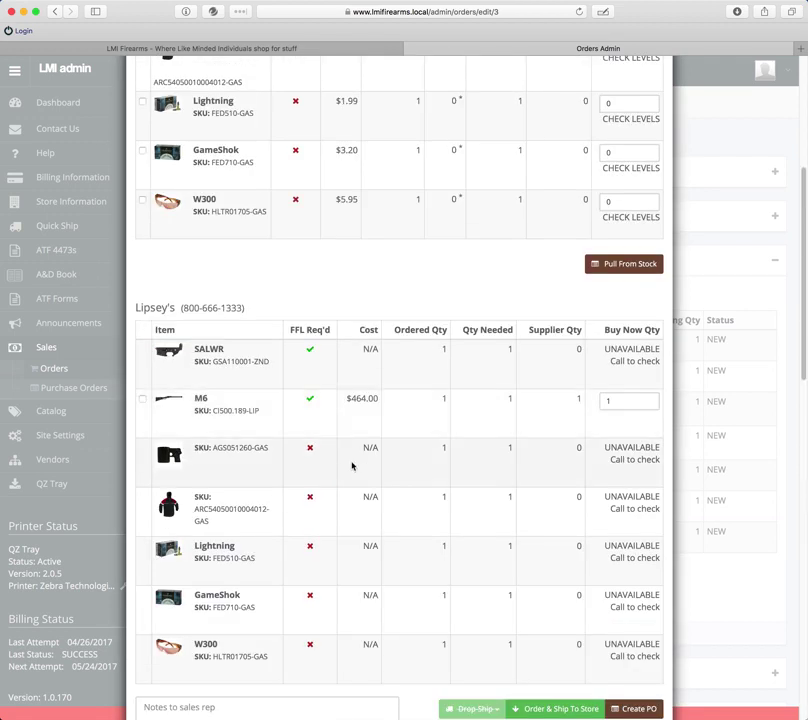
scroll(411, 390, up, 5)
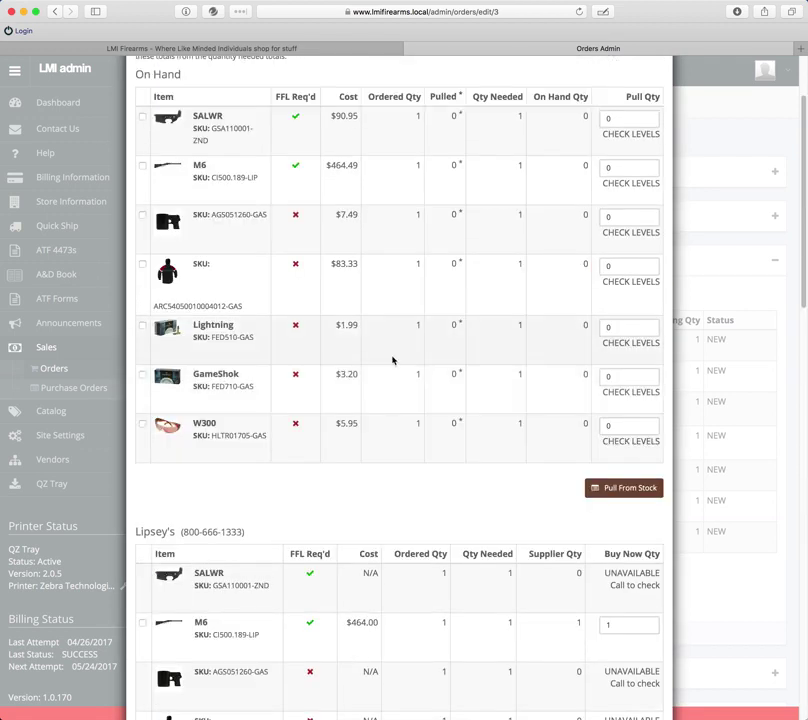
scroll(393, 360, down, 7)
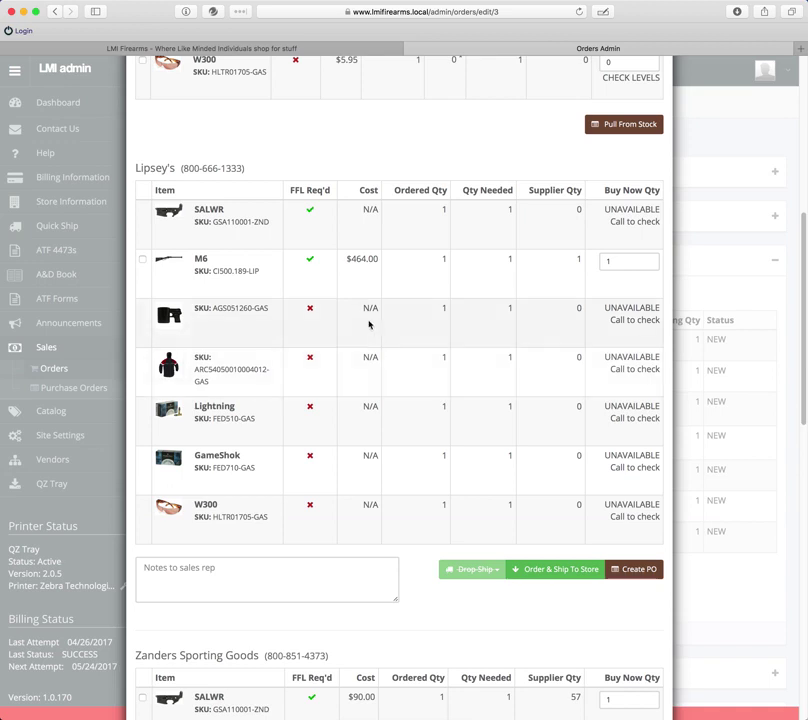
scroll(368, 325, down, 7)
scroll(370, 325, up, 6)
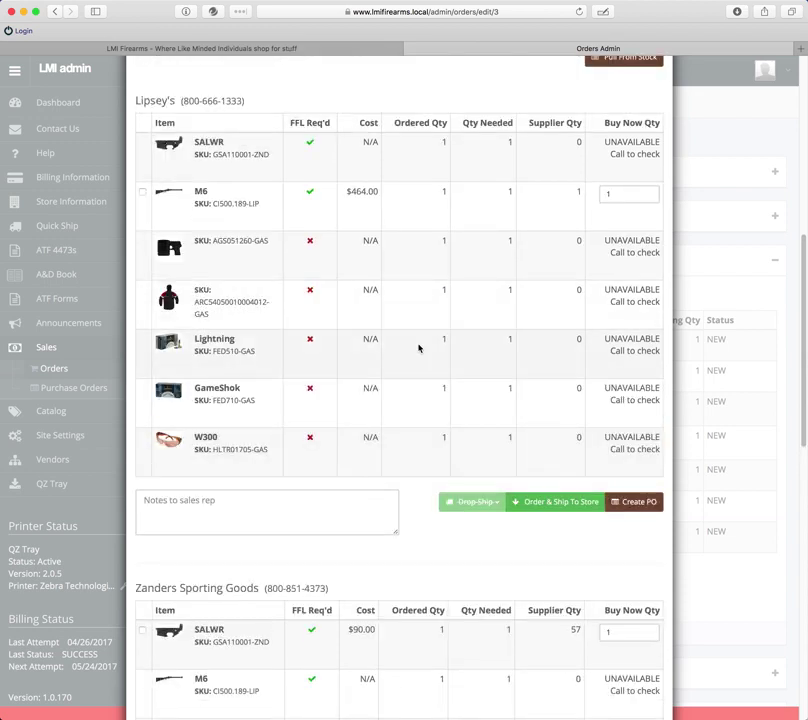
Create a purchase order with Lipsey's for one M6, leaving the sales rep notes empty.
click(142, 191)
scroll(285, 458, down, 3)
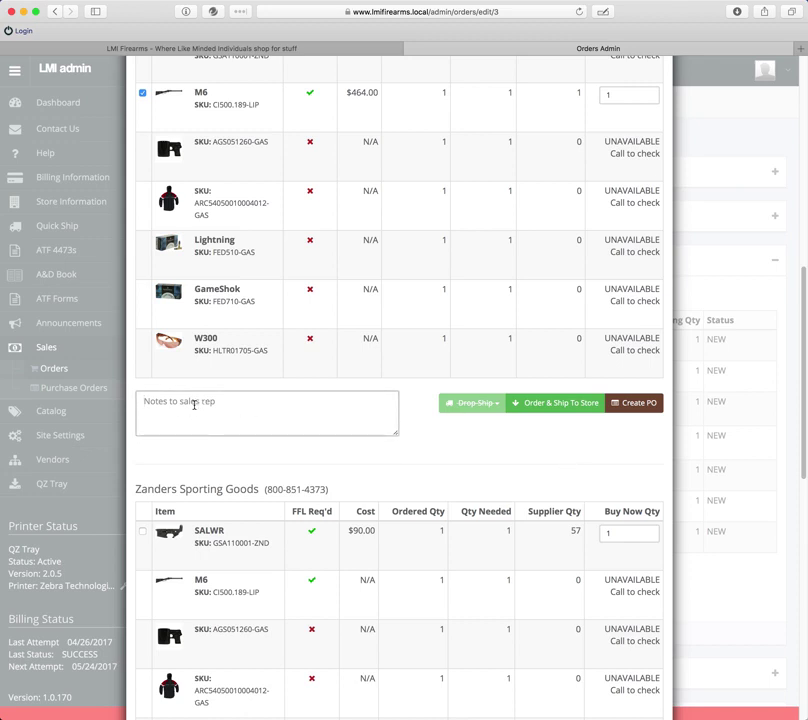
scroll(194, 405, up, 3)
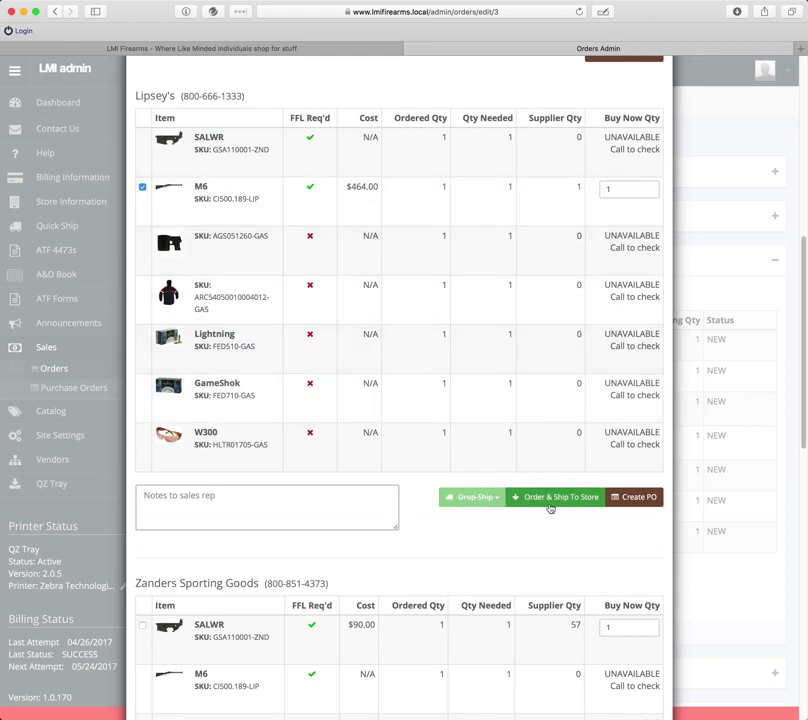
scroll(400, 541, down, 1)
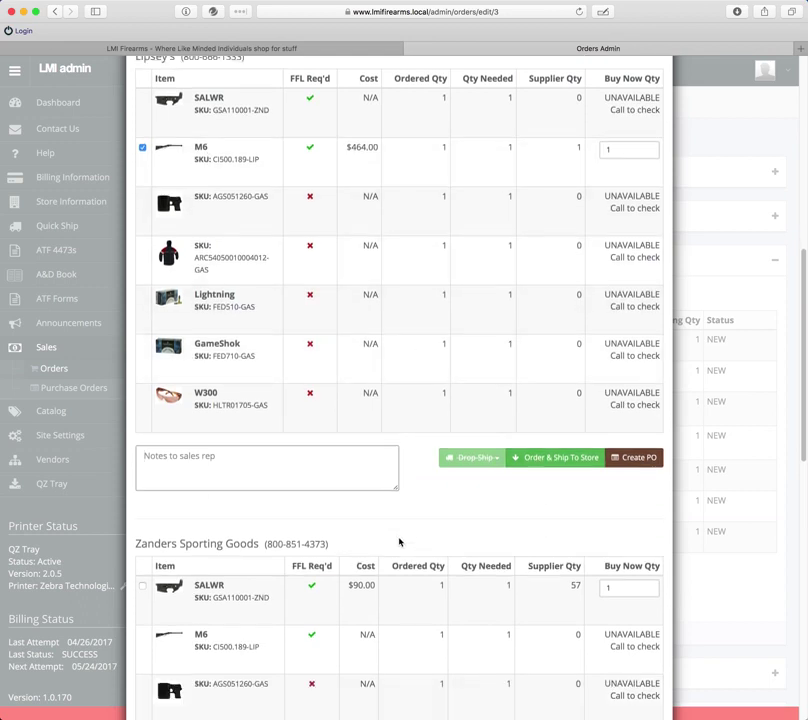
scroll(319, 352, up, 5)
scroll(290, 360, down, 1)
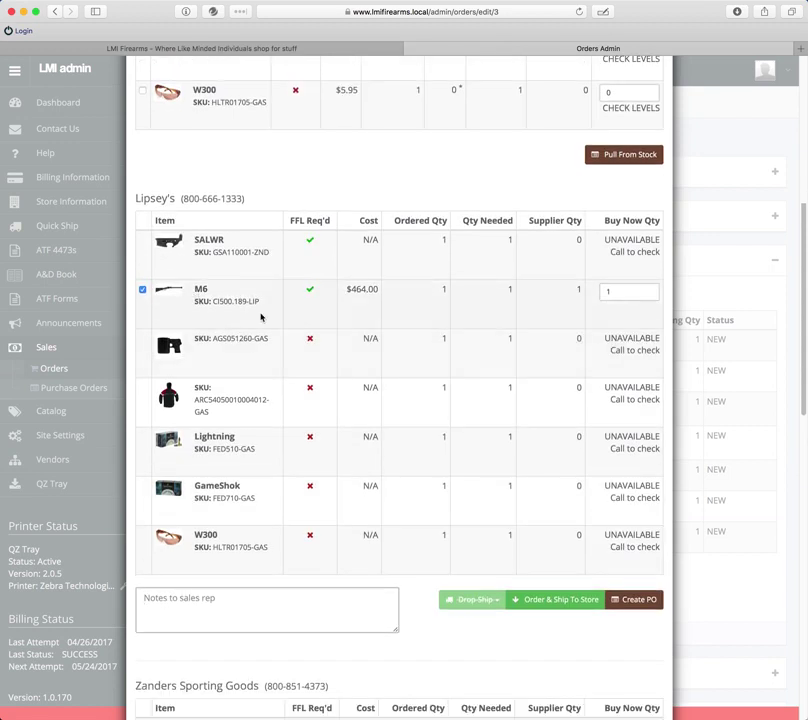
click(646, 603)
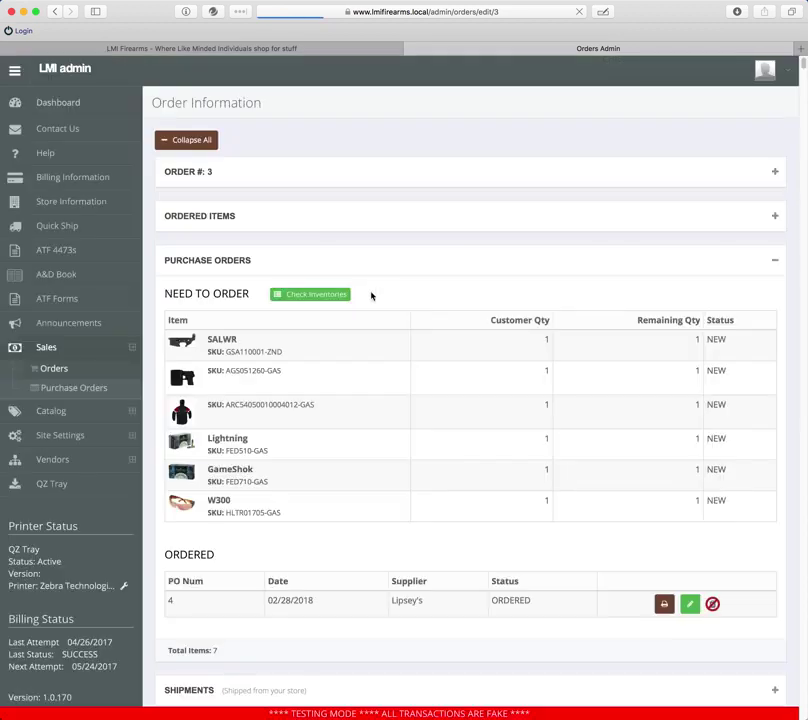
Check inventories for the items still needed and compare availability and costs at Zanders Sporting Goods and Gun Accessory Supply.
scroll(390, 300, down, 1)
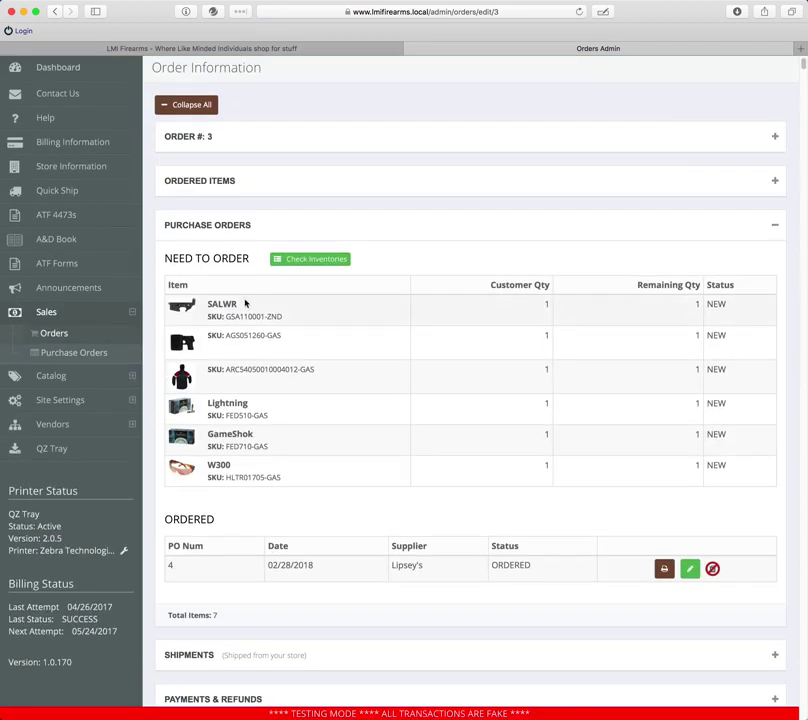
scroll(215, 330, down, 1)
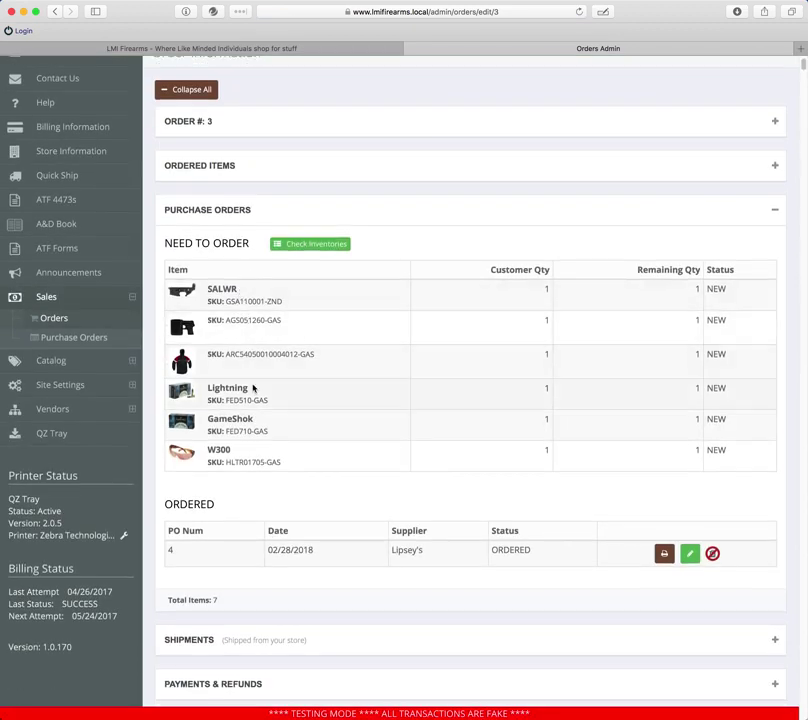
scroll(301, 301, down, 5)
scroll(400, 360, up, 3)
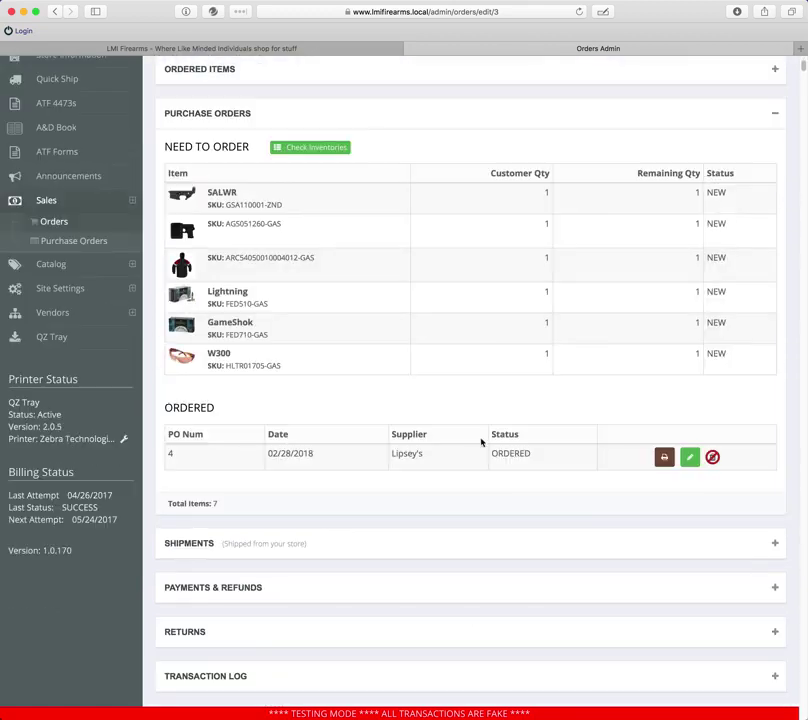
click(310, 148)
scroll(384, 229, down, 6)
scroll(382, 229, down, 5)
scroll(382, 227, up, 1)
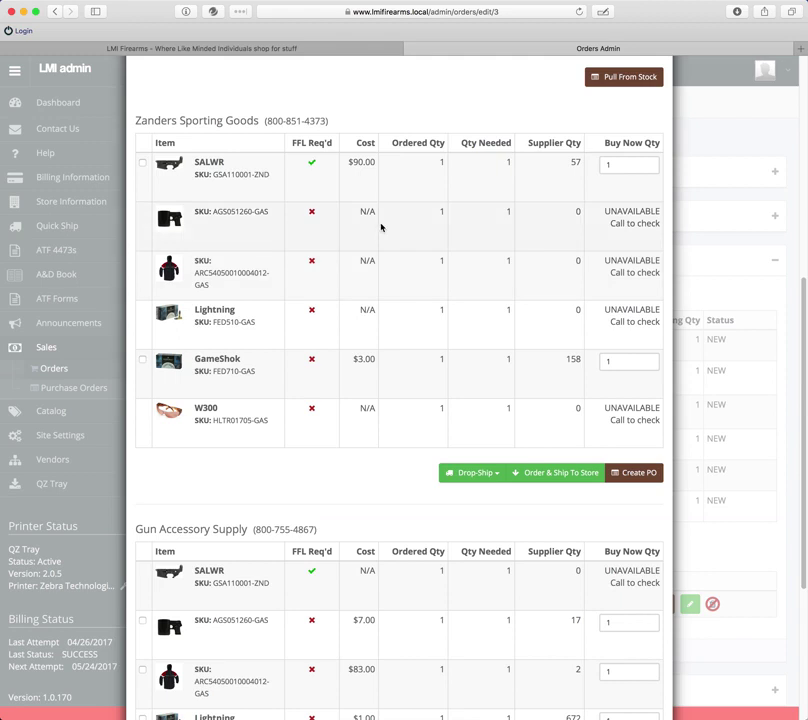
scroll(382, 227, down, 4)
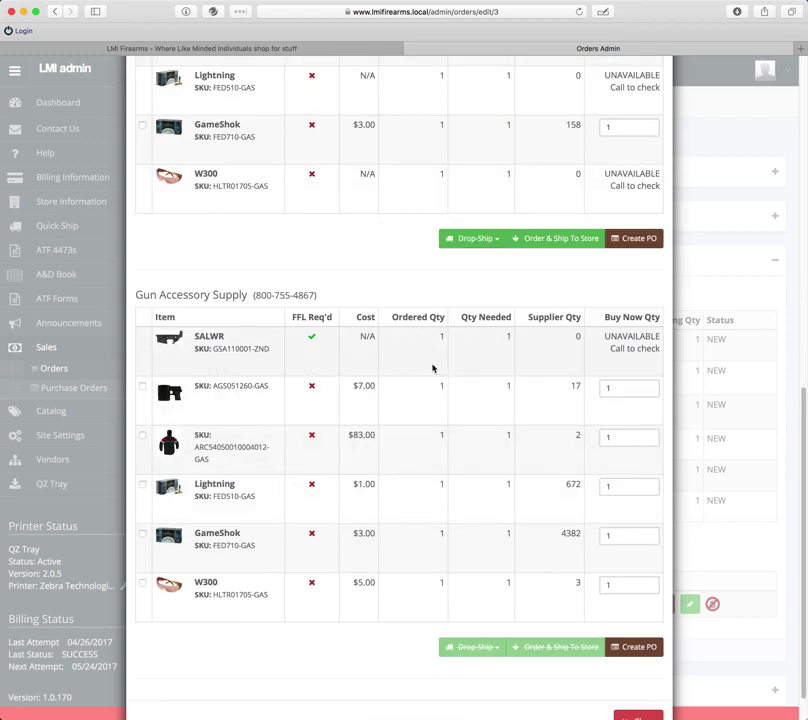
Create a purchase order with Zanders Sporting Goods for one SALWR.
scroll(364, 360, up, 5)
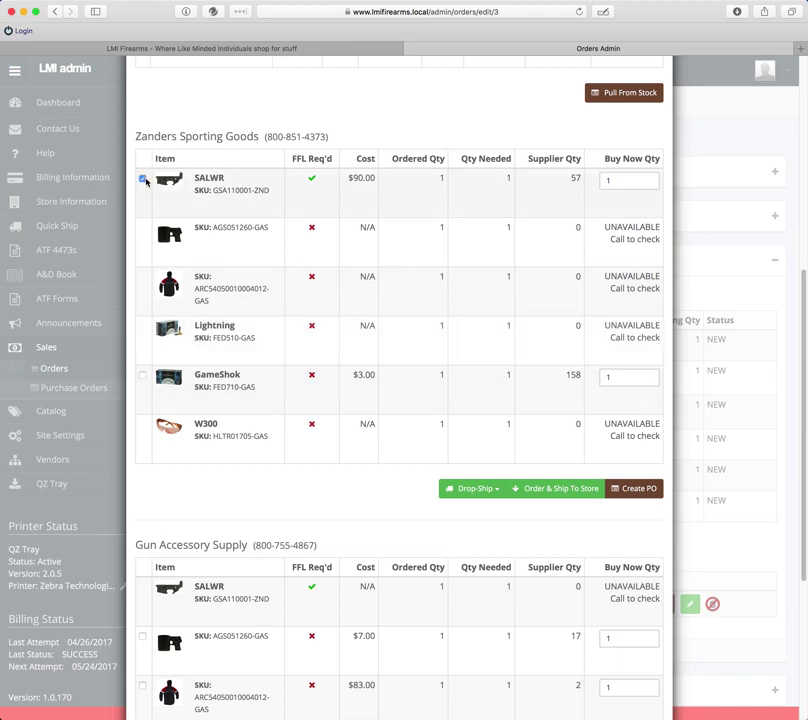
scroll(281, 263, down, 2)
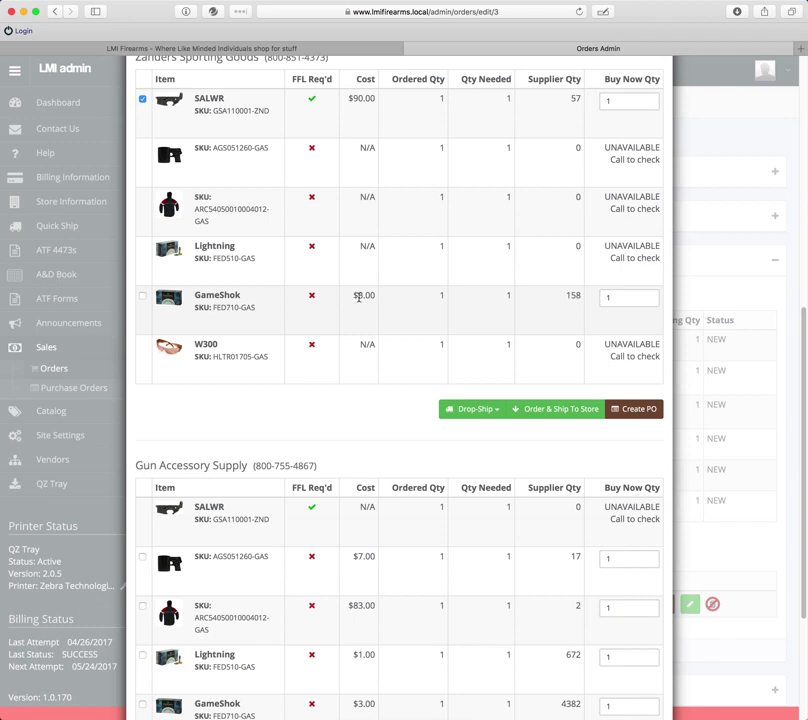
scroll(359, 297, down, 5)
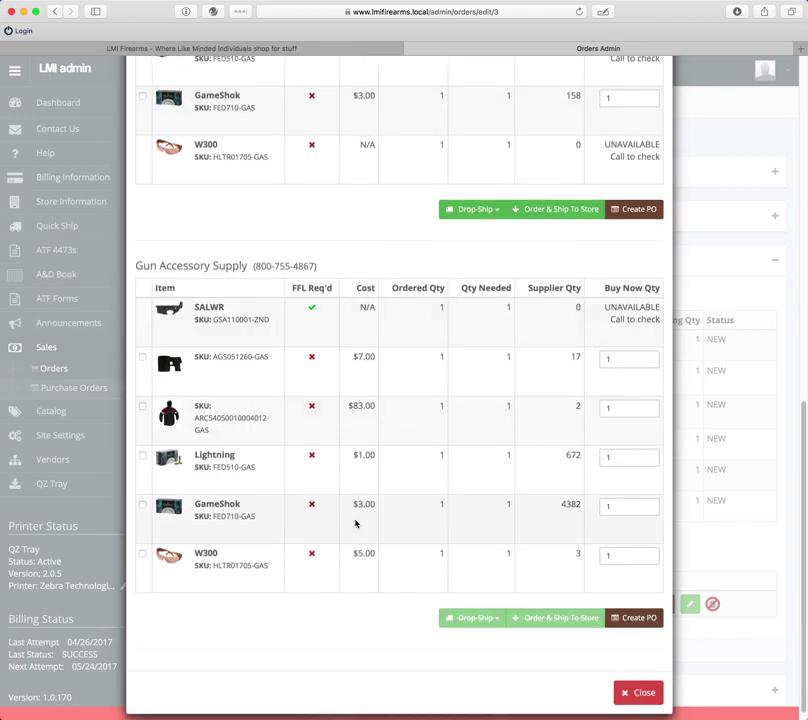
scroll(356, 504, up, 9)
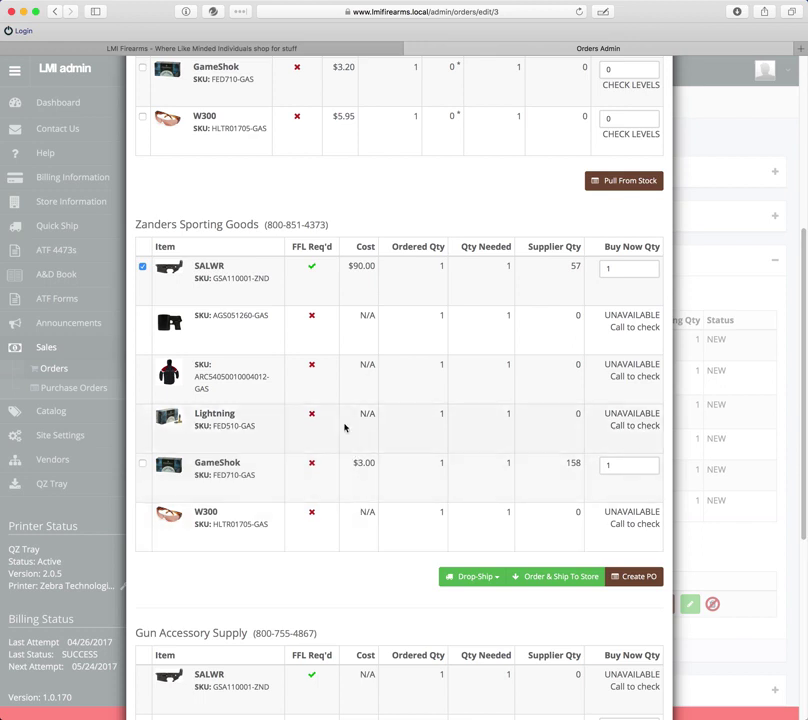
scroll(343, 427, down, 5)
scroll(342, 382, up, 5)
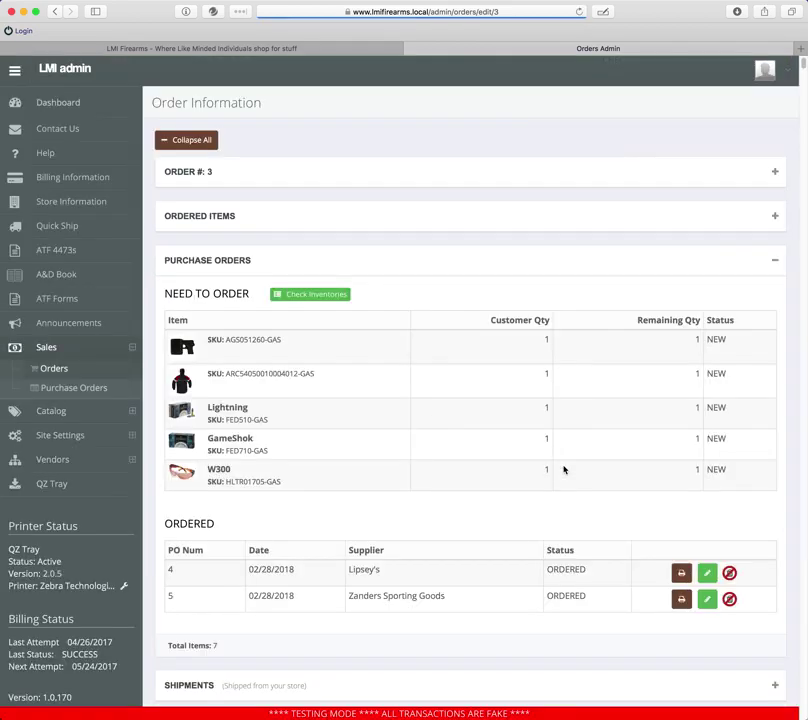
click(312, 294)
scroll(443, 335, down, 5)
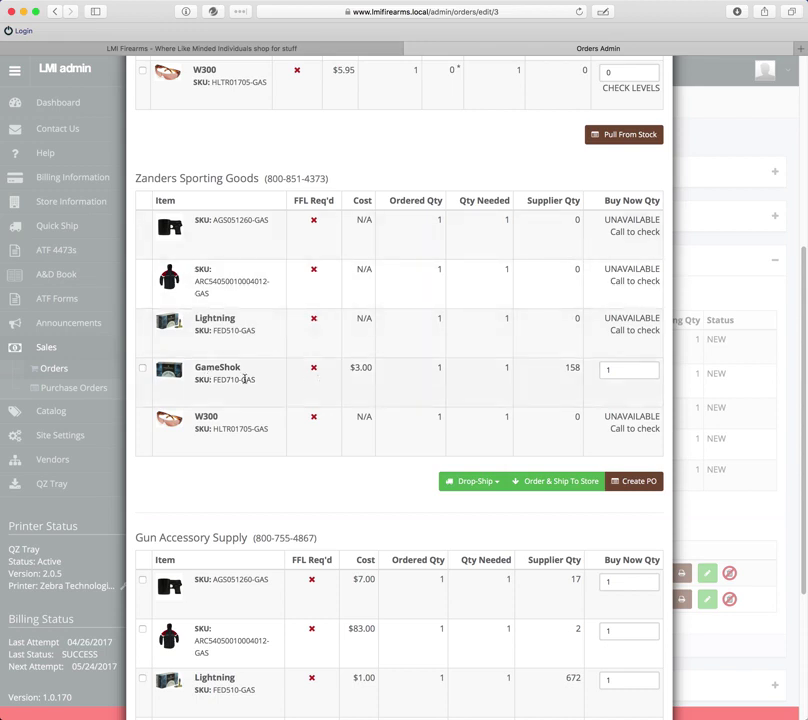
scroll(245, 379, down, 4)
scroll(352, 296, down, 1)
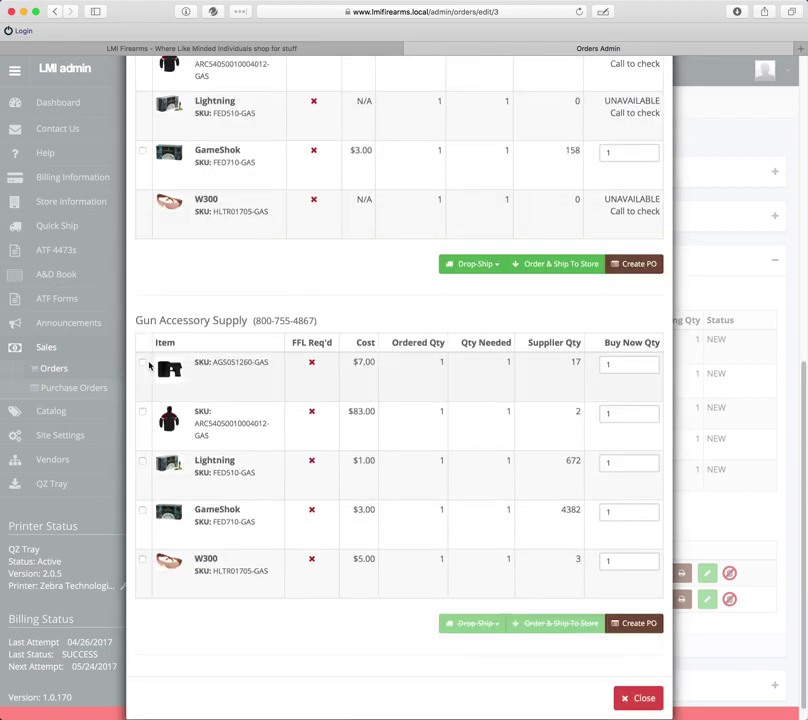
click(142, 363)
click(142, 412)
click(142, 461)
click(143, 510)
click(143, 560)
click(654, 624)
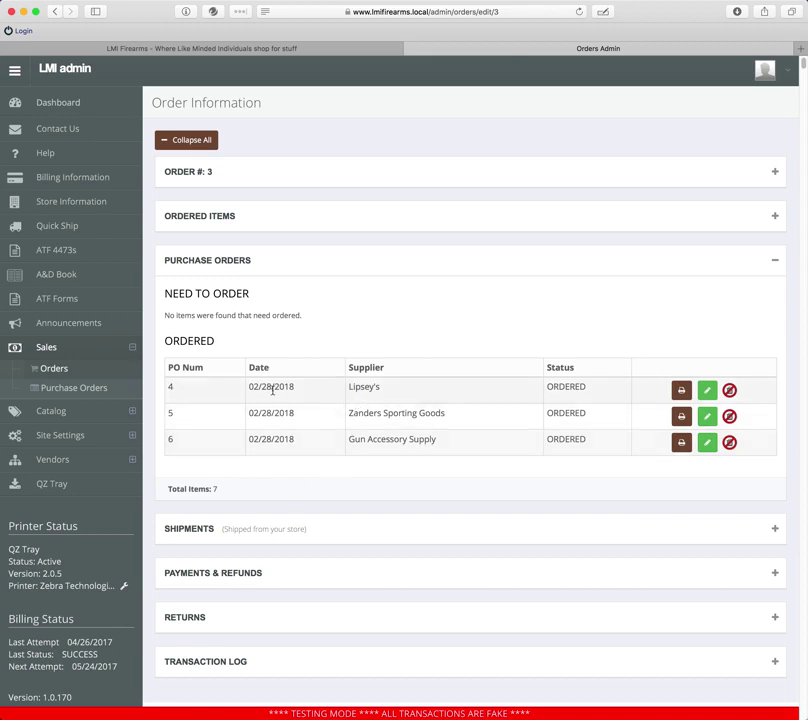
Open the newest Gun Accessory Supply purchase order, examine its items and status choices, and leave without saving.
click(50, 388)
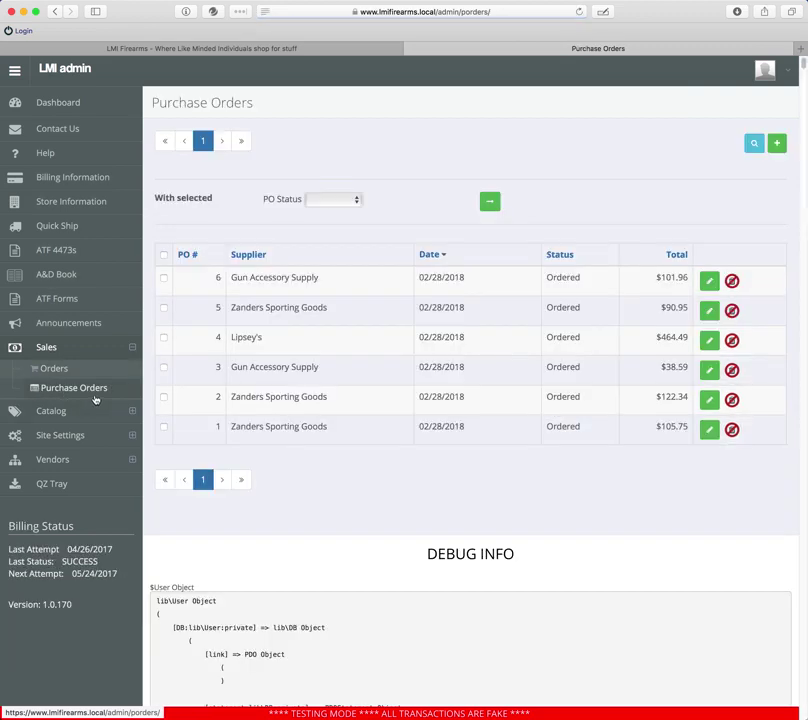
click(709, 281)
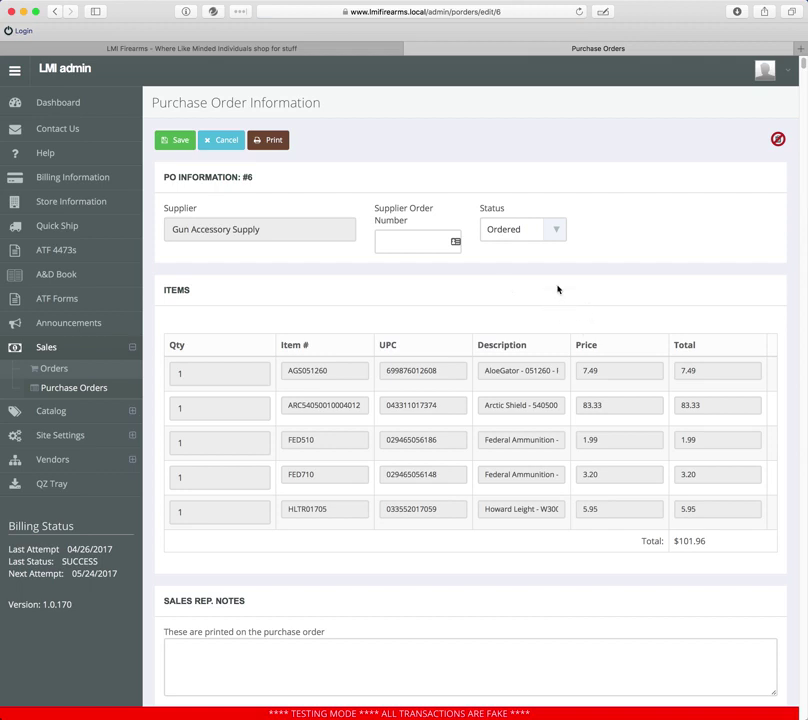
click(528, 238)
click(528, 231)
click(224, 140)
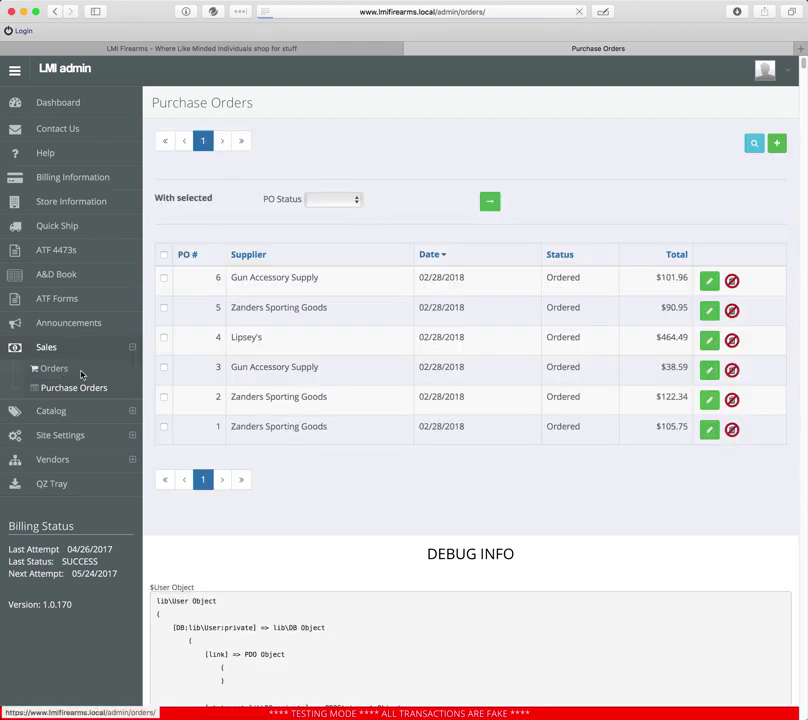
Open the Completed, partially refunded check order and check the status of its purchase order.
click(78, 372)
click(768, 310)
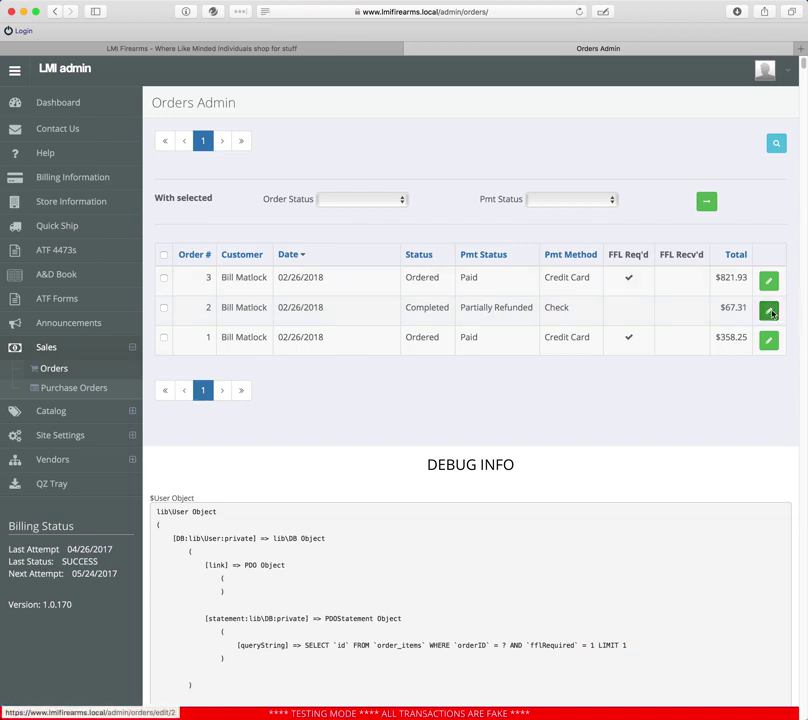
scroll(503, 348, down, 1)
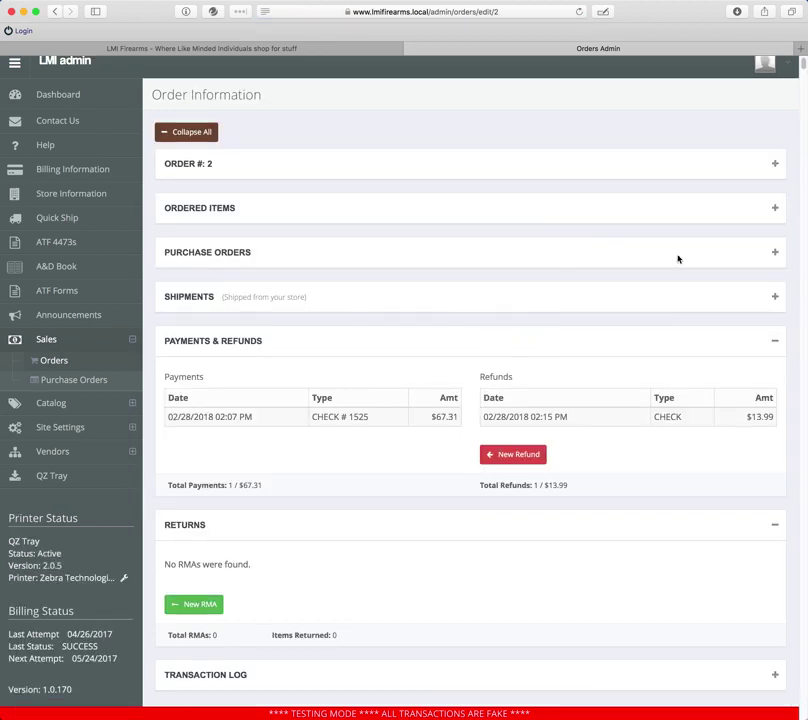
click(775, 253)
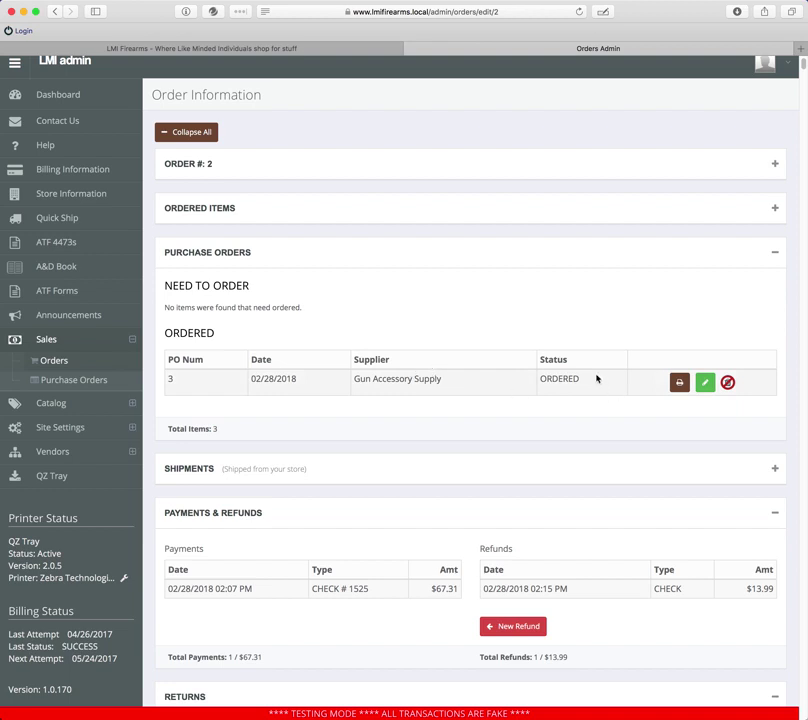
triple_click(565, 381)
click(571, 380)
click(775, 252)
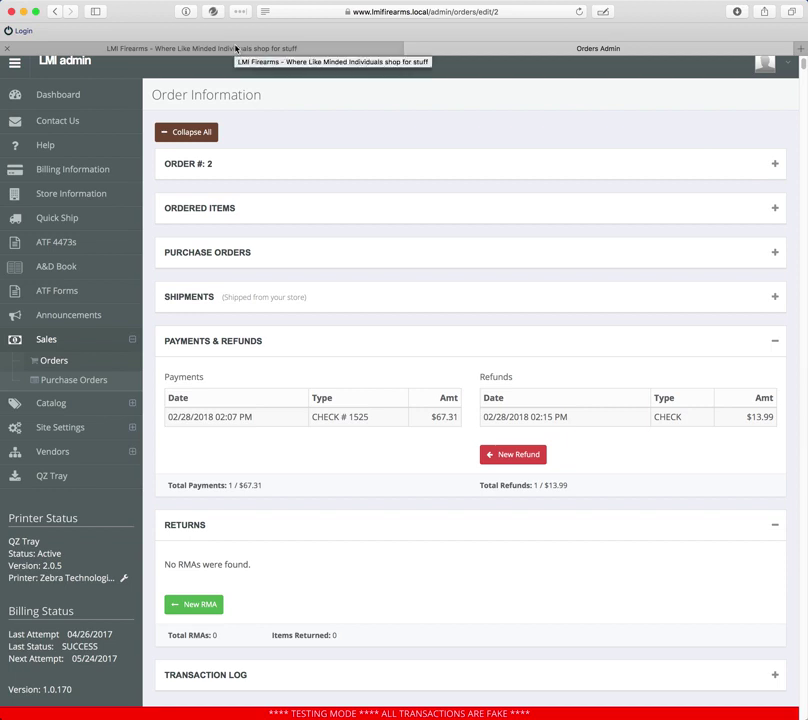
Return to the purchase orders list and view the available PO statuses without choosing one.
click(236, 48)
click(610, 49)
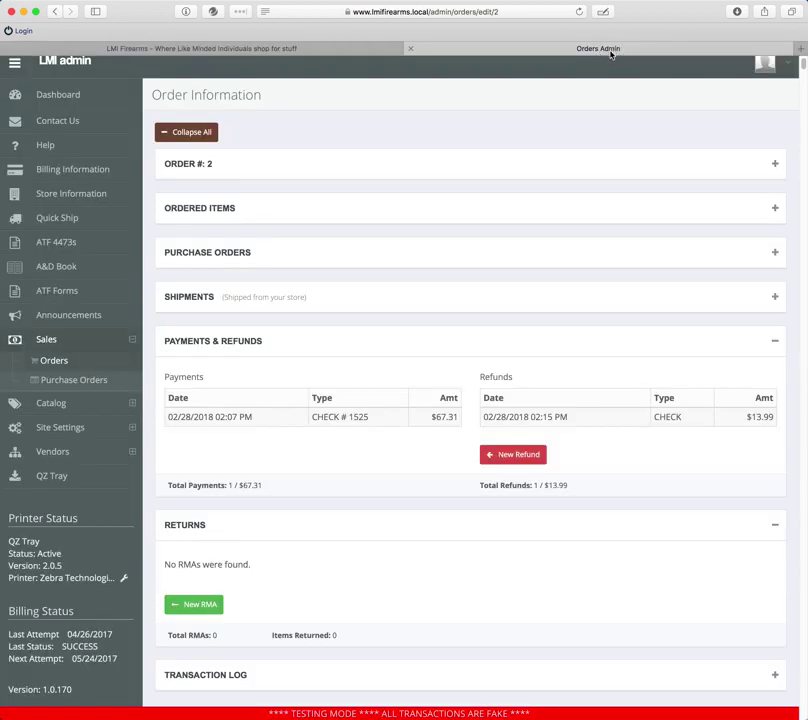
click(84, 381)
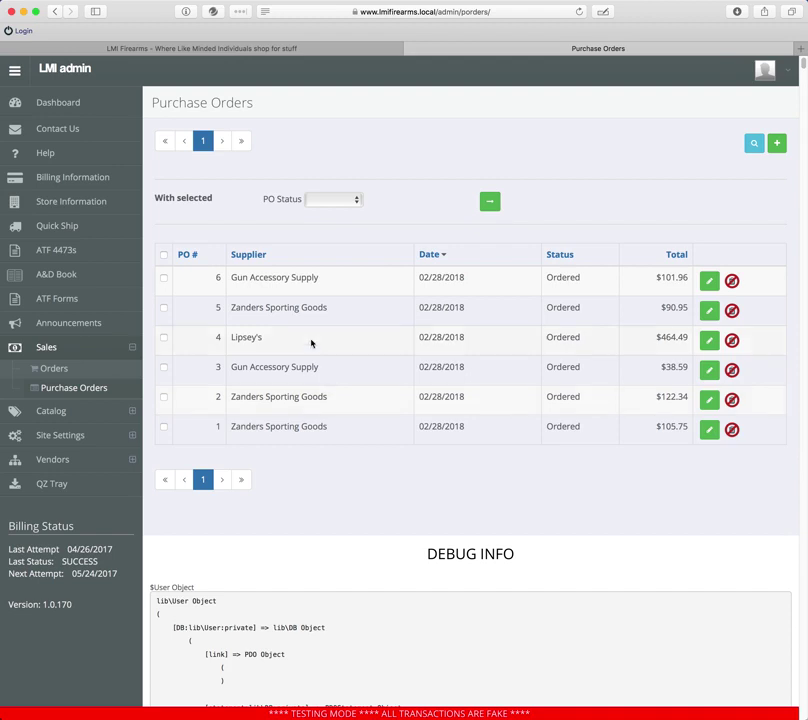
click(339, 201)
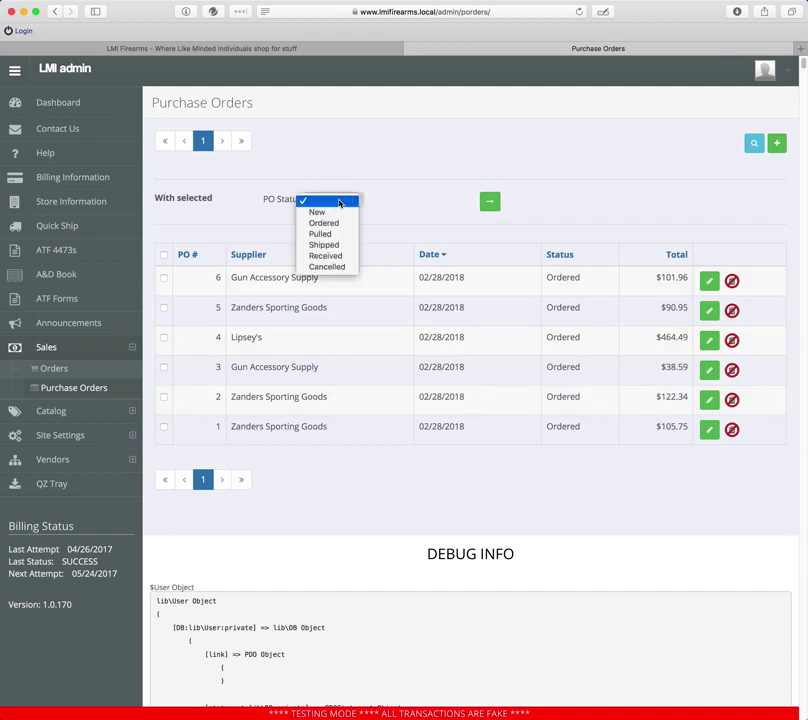
click(404, 193)
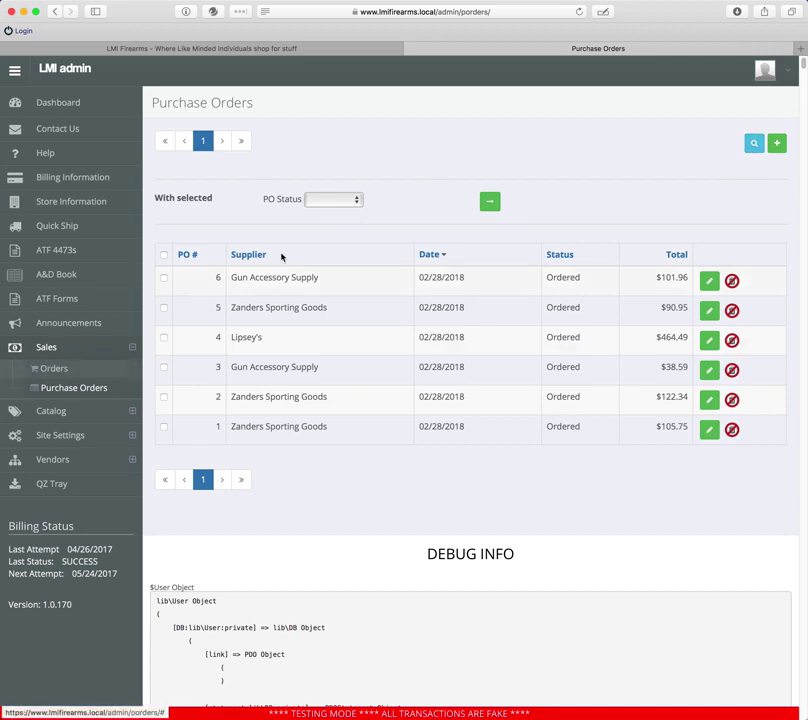
click(777, 145)
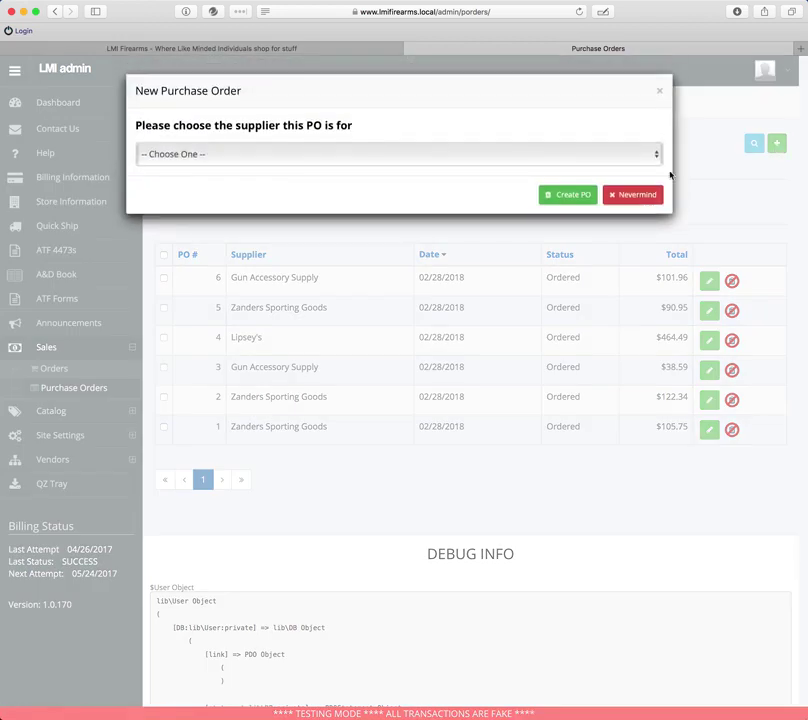
click(425, 158)
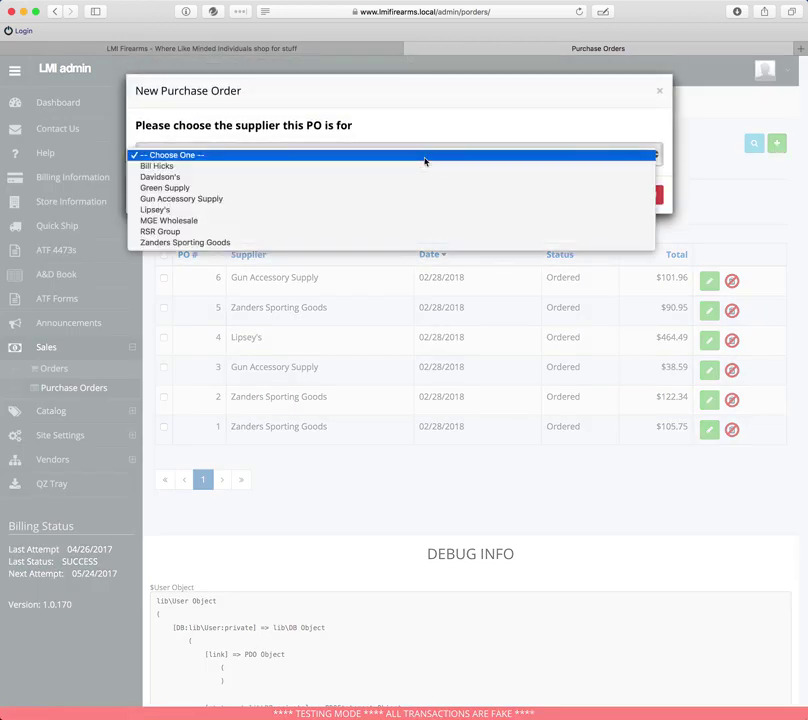
click(483, 155)
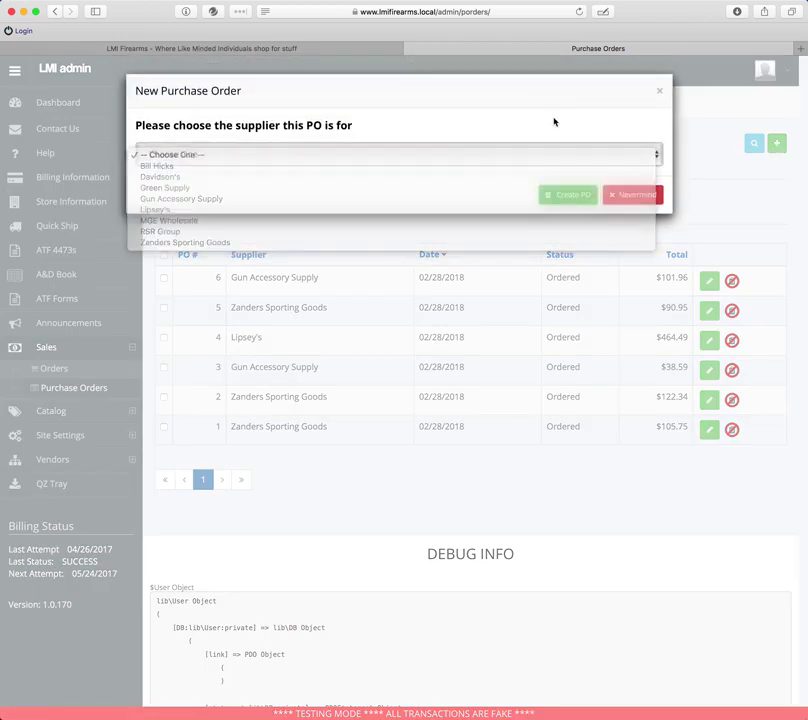
click(659, 90)
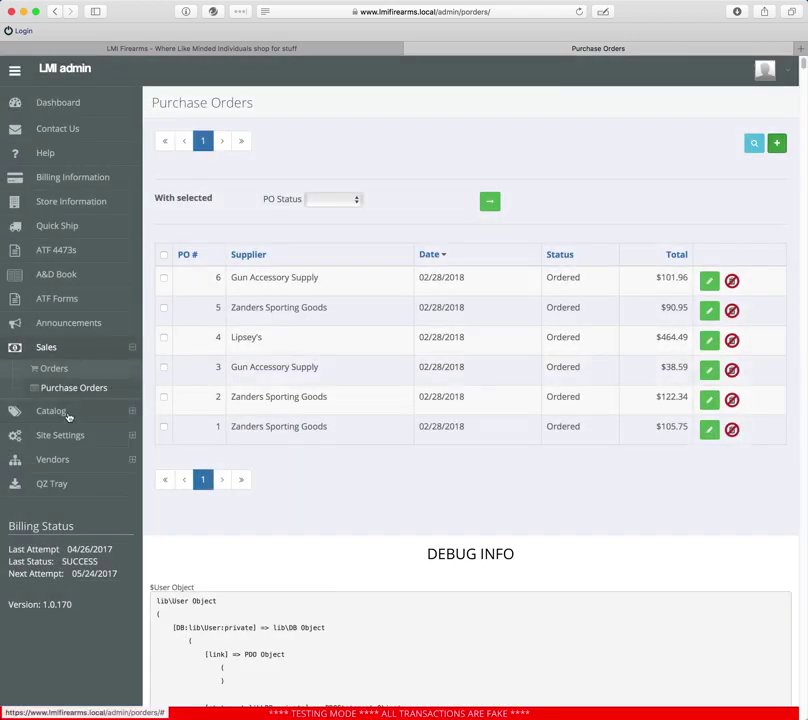
Open the catalog's product list in a separate browser tab and look over the products and their SKUs.
click(68, 412)
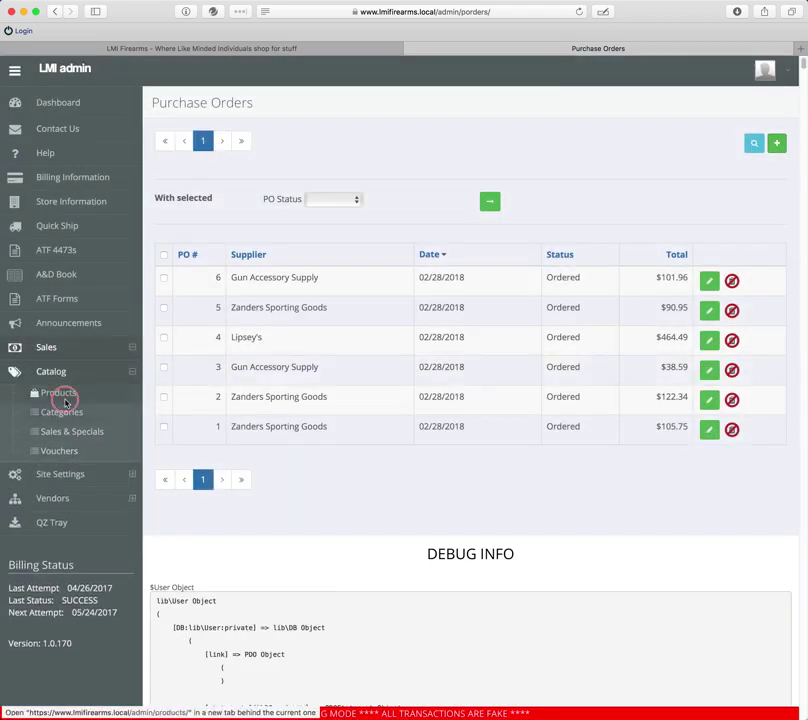
super+click(58, 394)
click(660, 49)
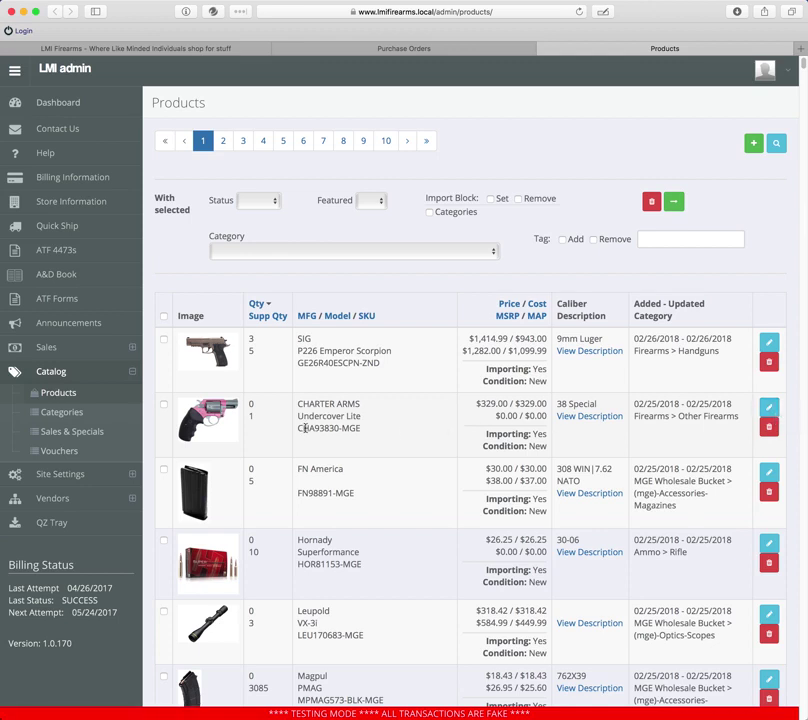
Return to the purchase orders list and create a blank purchase order for the supplier MGE Wholesale.
click(442, 48)
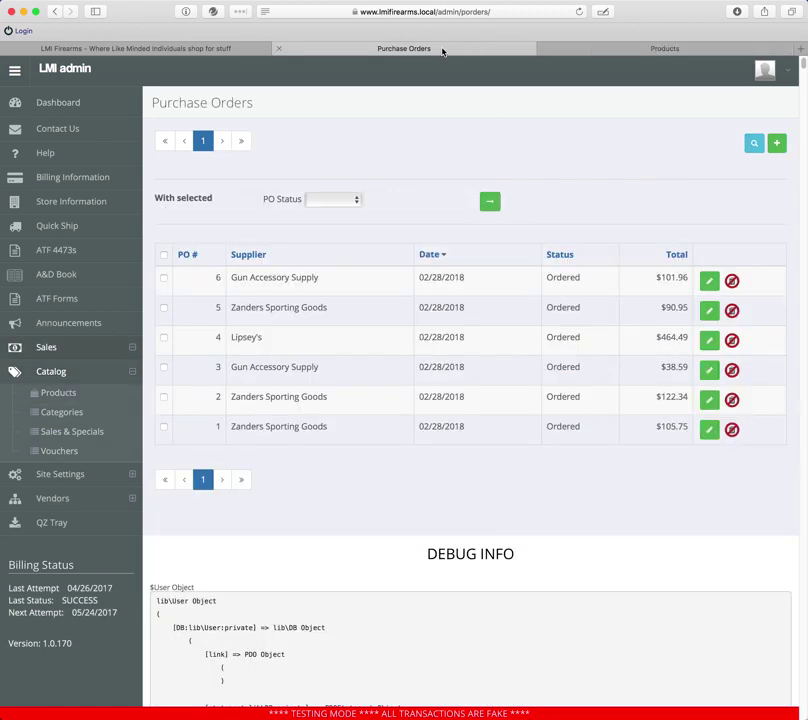
click(776, 145)
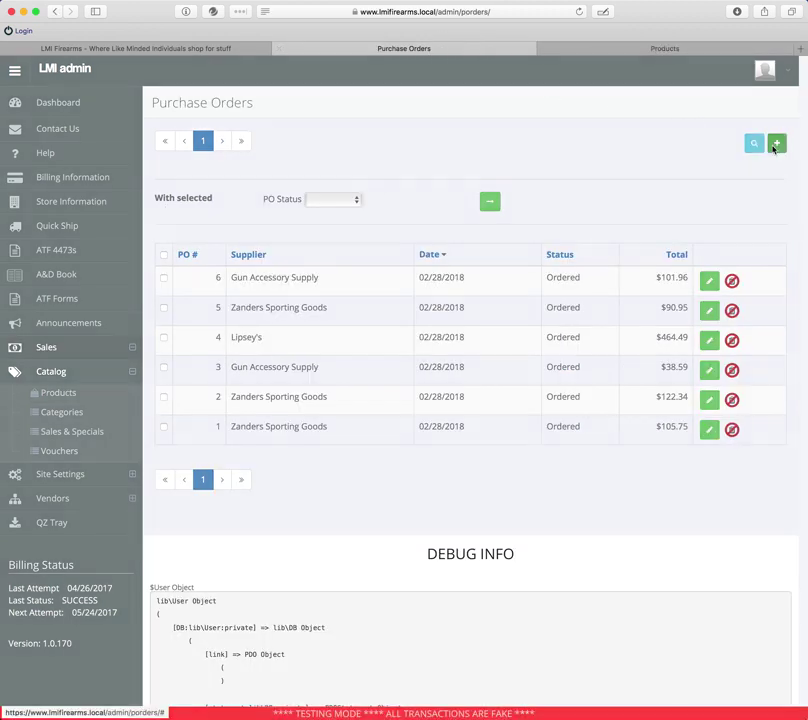
click(533, 156)
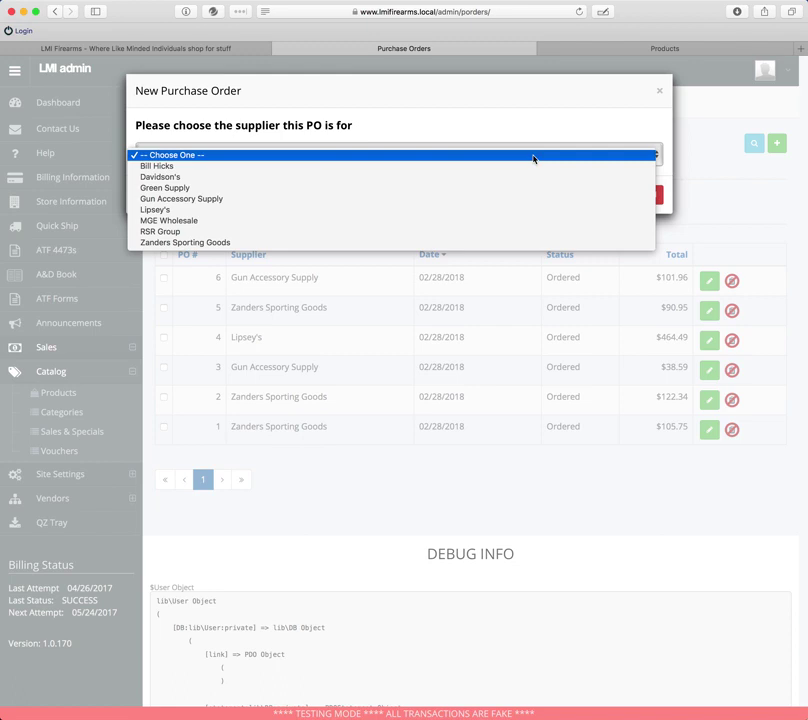
click(213, 222)
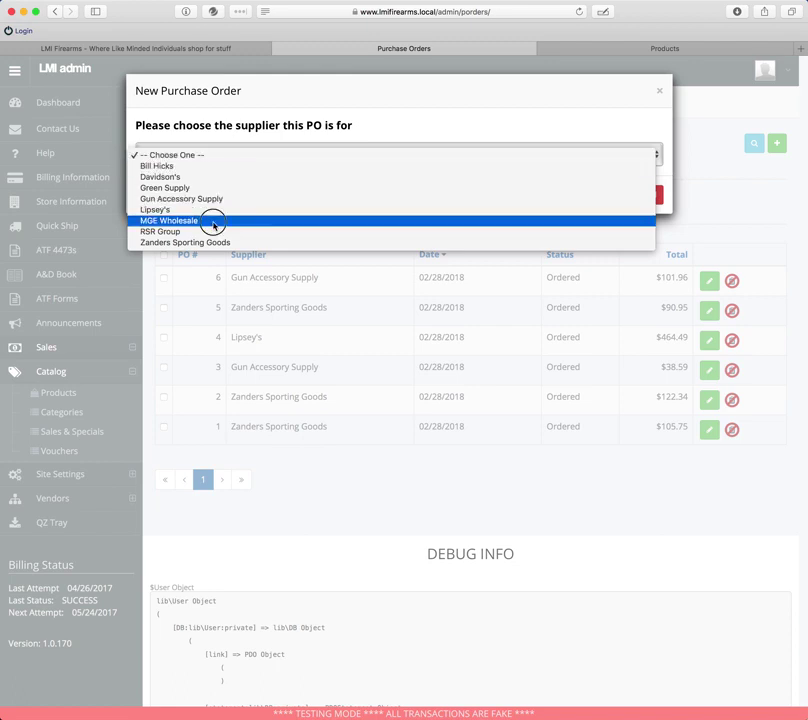
click(572, 194)
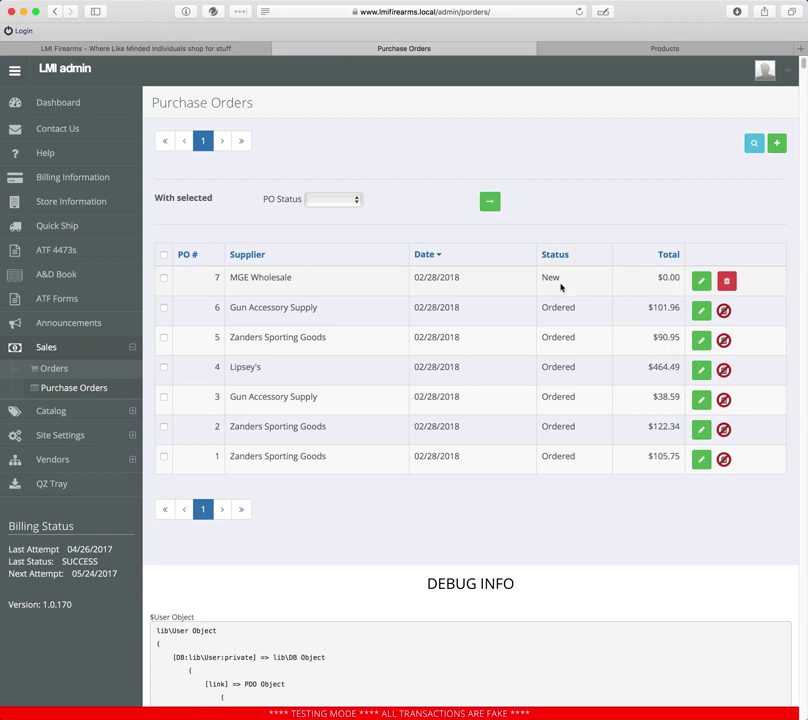
Open the new MGE Wholesale purchase order and enter quantity 3 of item CHA93820, found by searching item numbers for cha93.
click(701, 281)
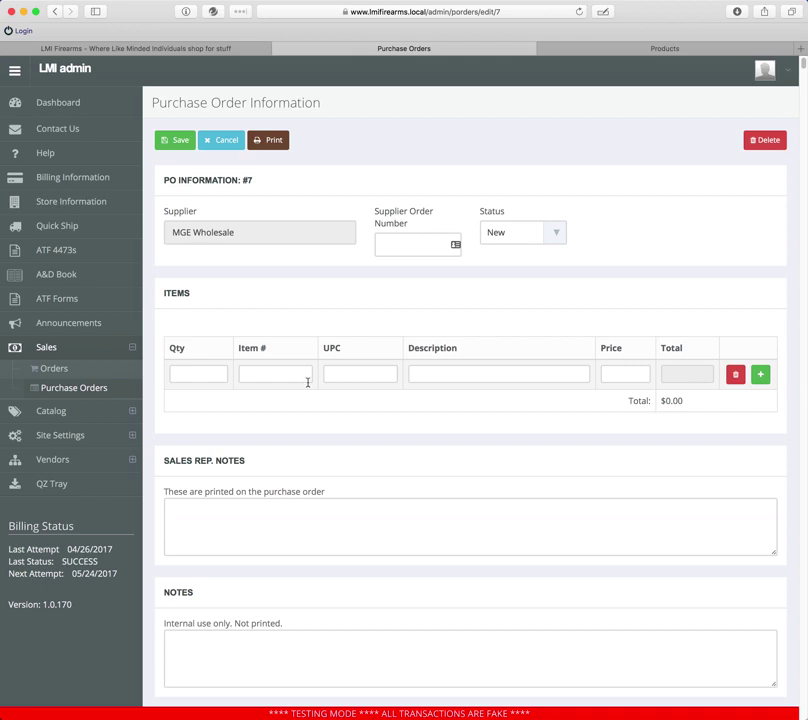
click(210, 377)
text(3)
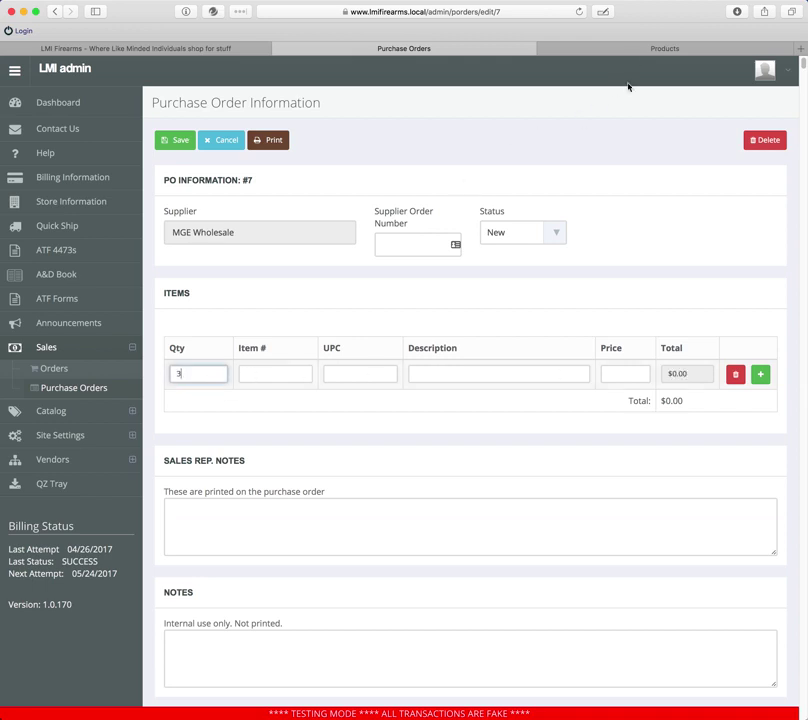
click(651, 50)
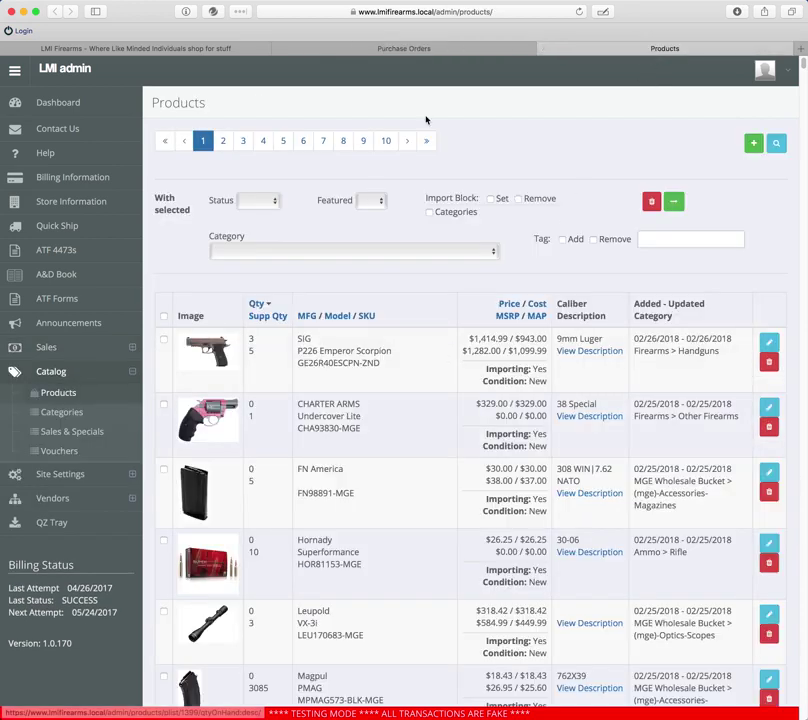
click(422, 47)
click(272, 372)
text(cha93)
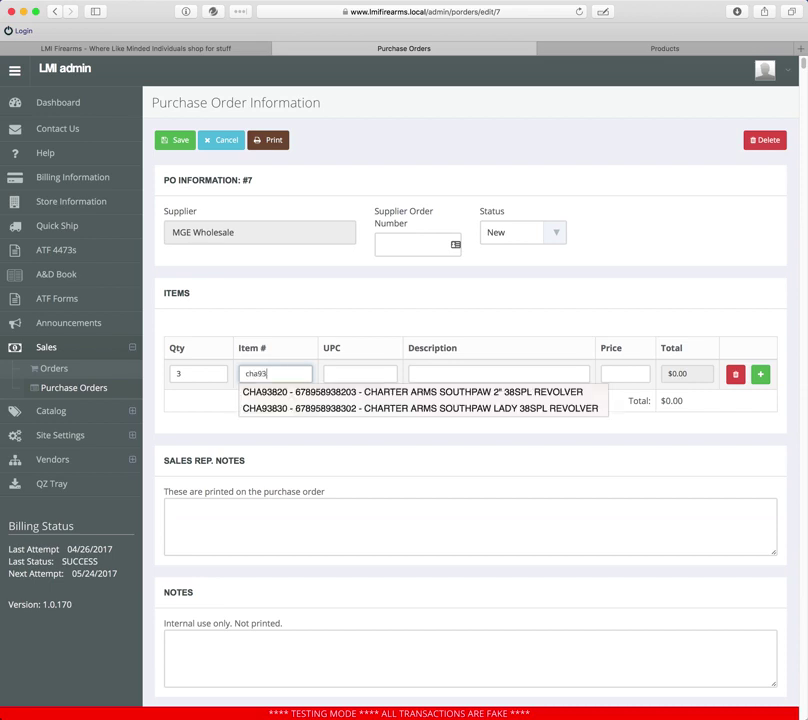
click(292, 397)
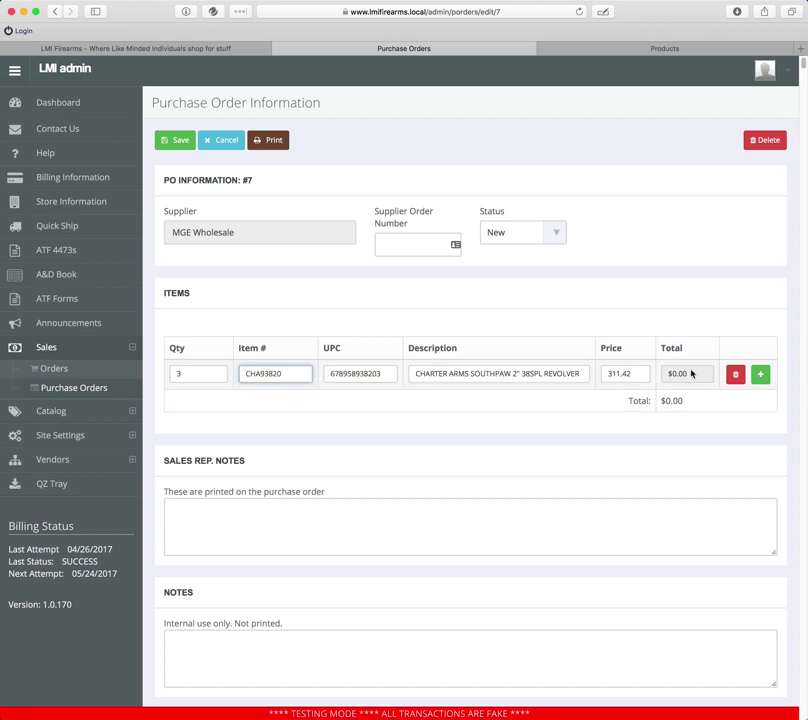
click(731, 375)
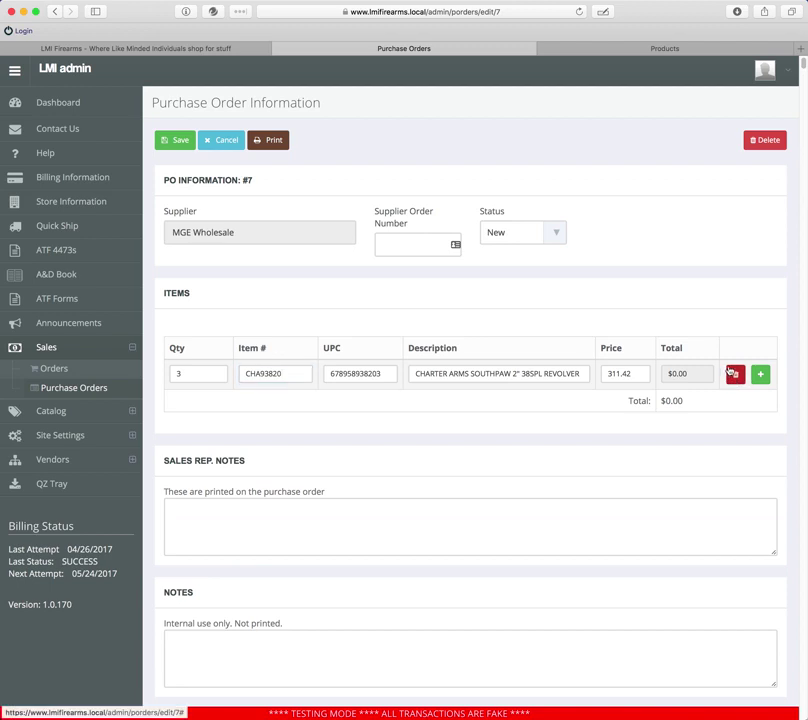
Try an item number lookup for cha9, then clear the line's item number, UPC, description and price.
double_click(304, 374)
text(cha9)
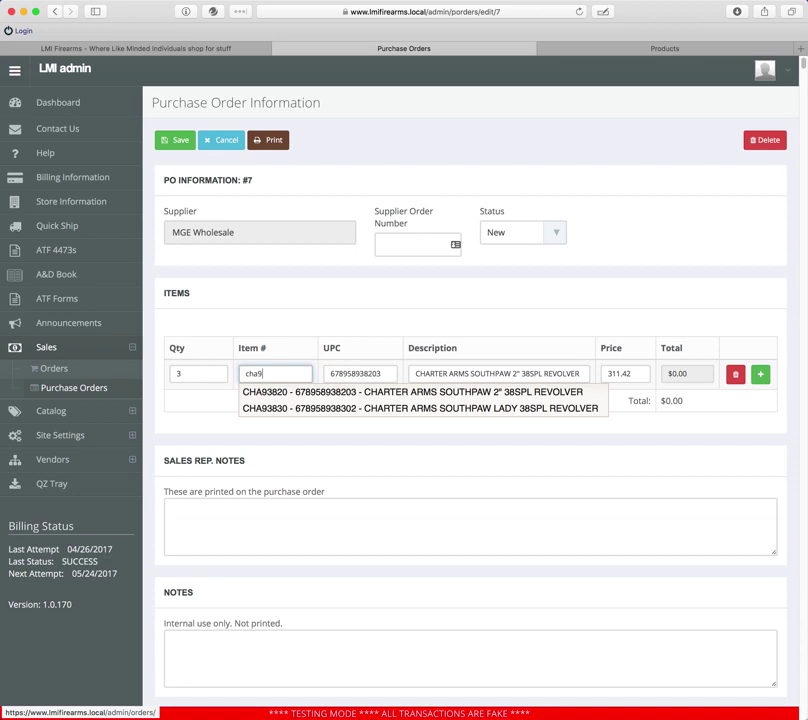
double_click(242, 373)
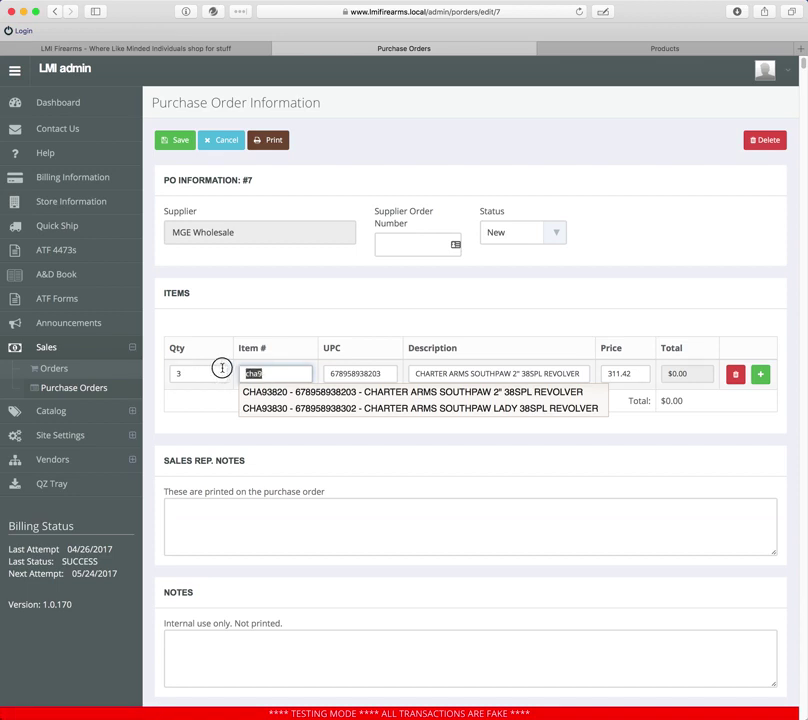
key(BackSpace)
double_click(373, 375)
key(BackSpace)
triple_click(453, 377)
key(BackSpace)
double_click(600, 373)
key(BackSpace)
Fill the item line by UPC lookup with 67895813, choosing item CHA13811, and update the line total.
click(343, 376)
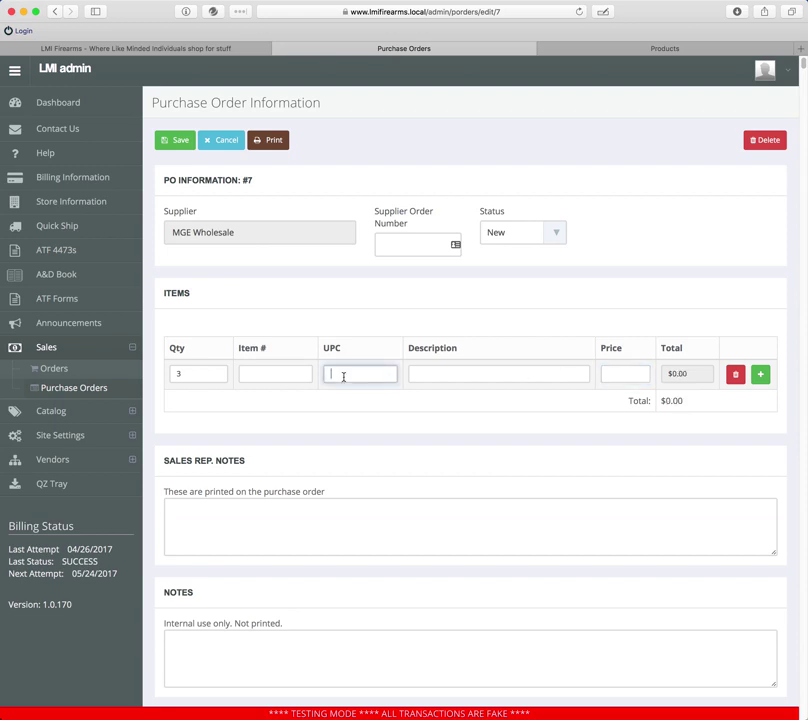
text(6789)
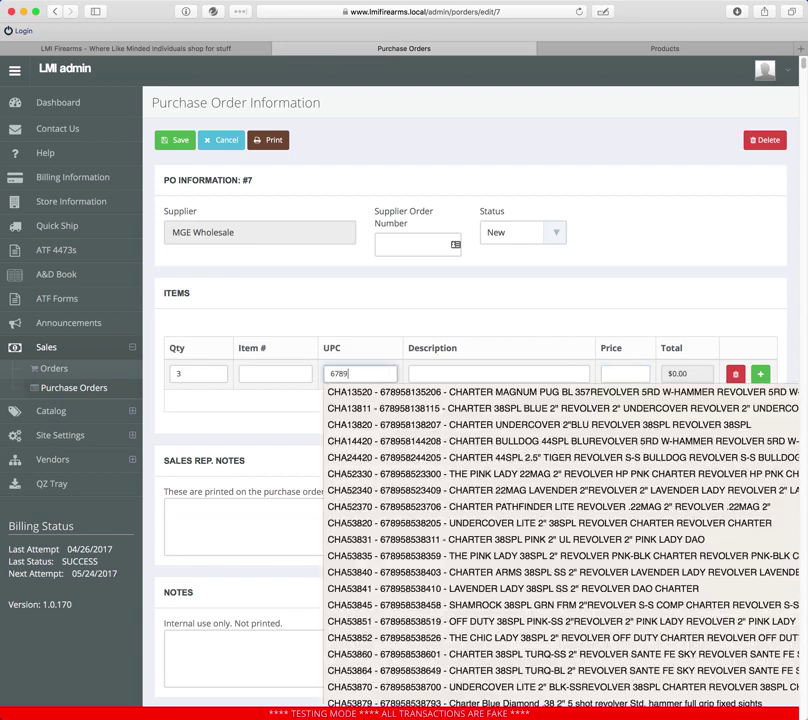
text(5)
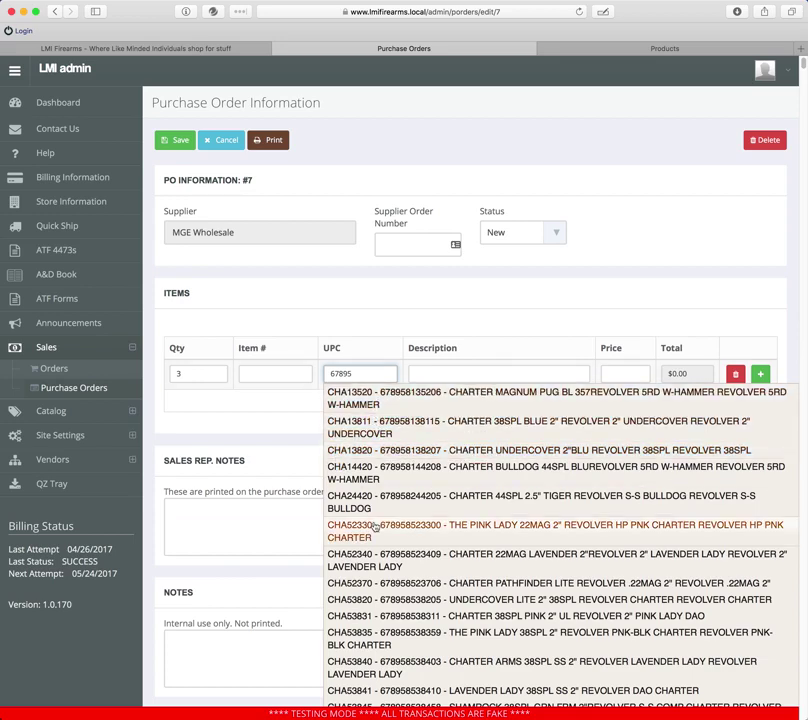
scroll(438, 442, down, 10)
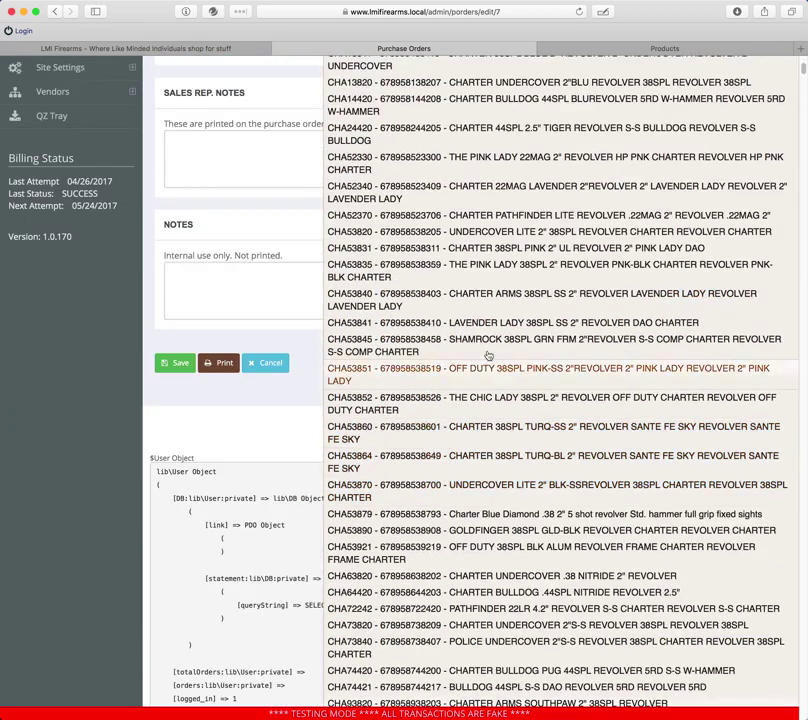
scroll(496, 436, up, 10)
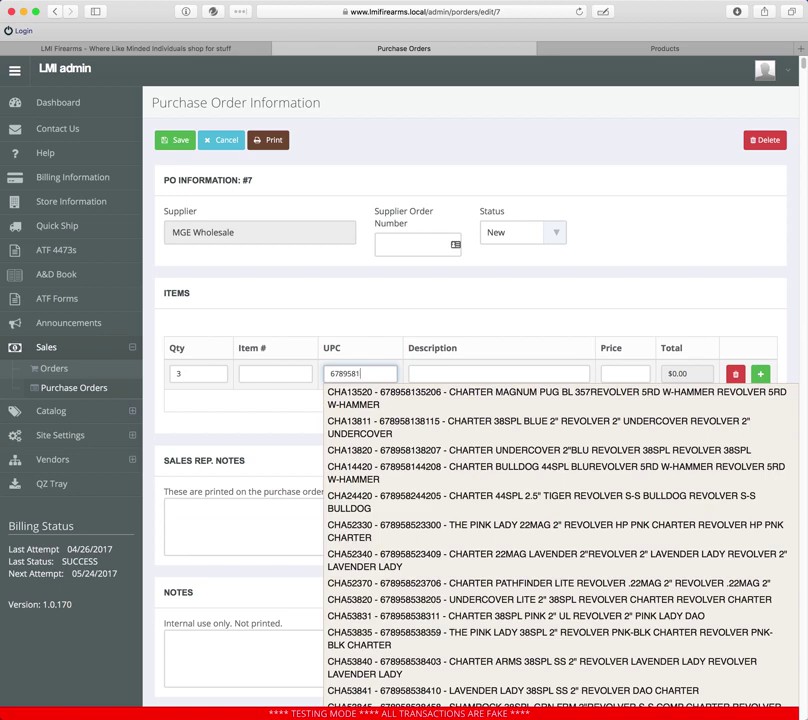
text(3)
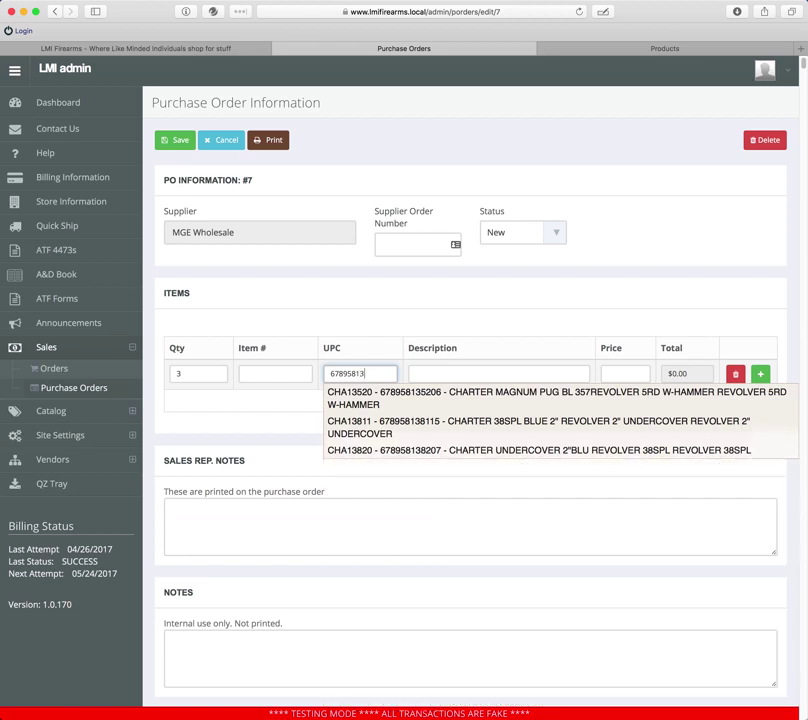
click(467, 425)
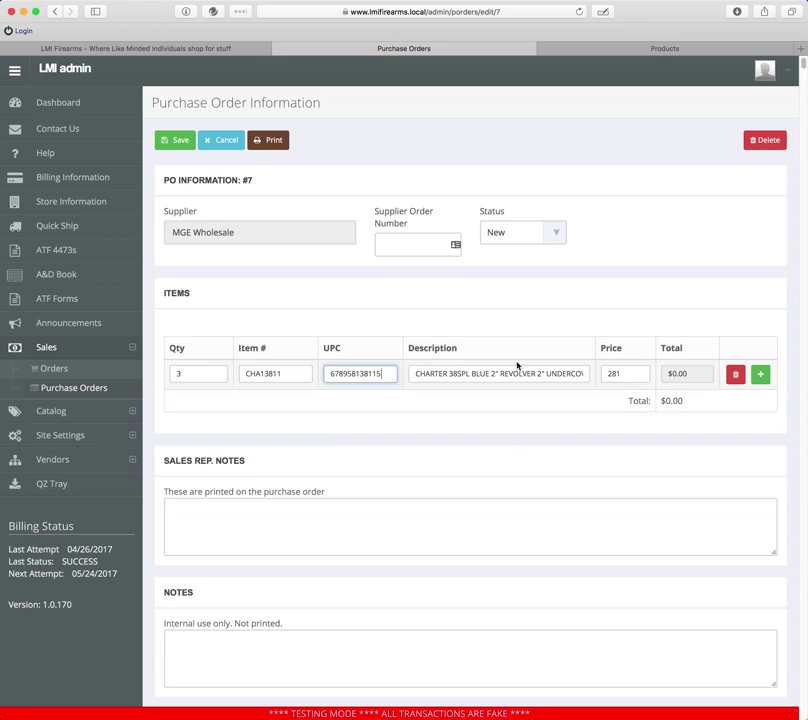
click(640, 373)
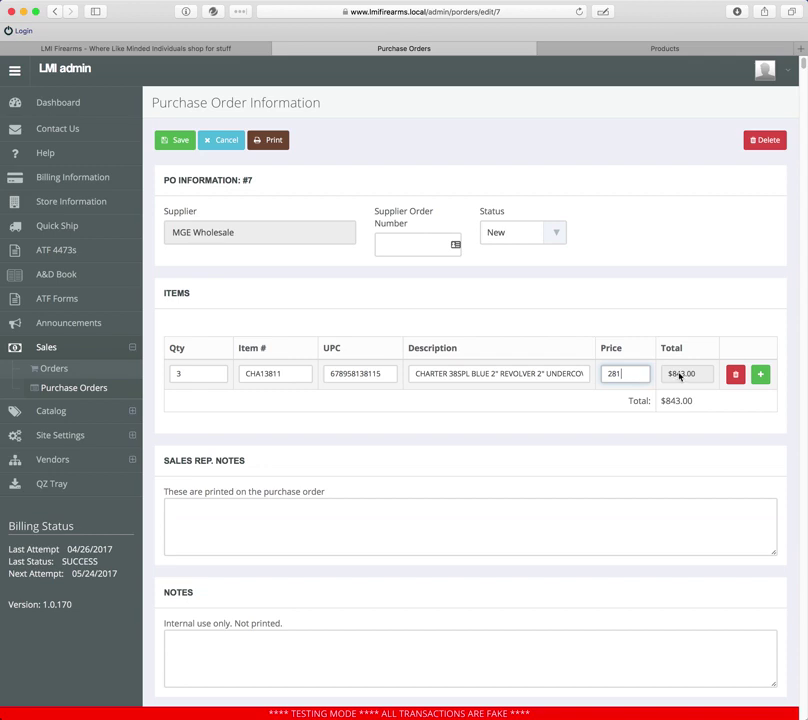
Add extra blank item lines, then remove one of them and the CHA13811 line.
click(760, 376)
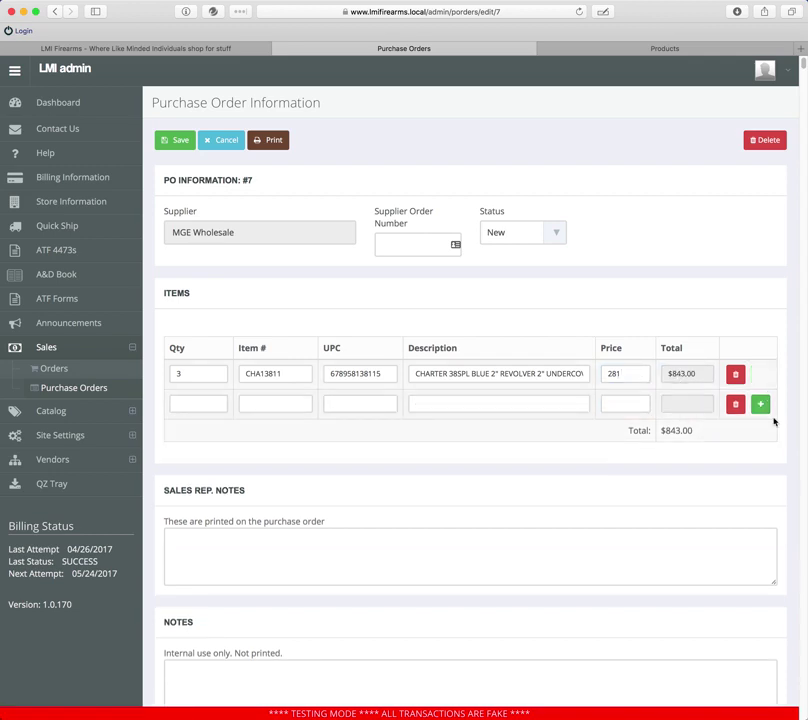
click(762, 406)
click(736, 406)
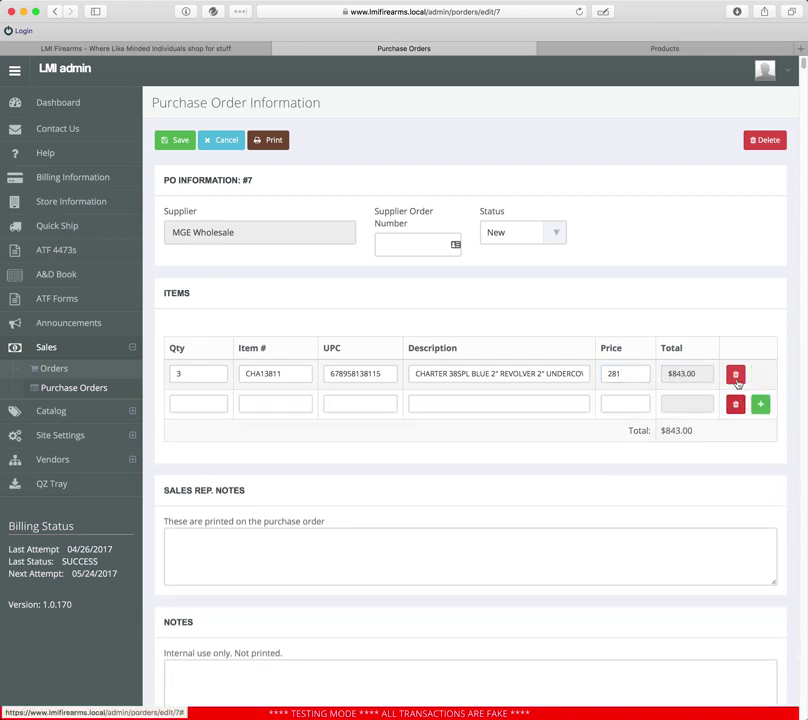
click(736, 404)
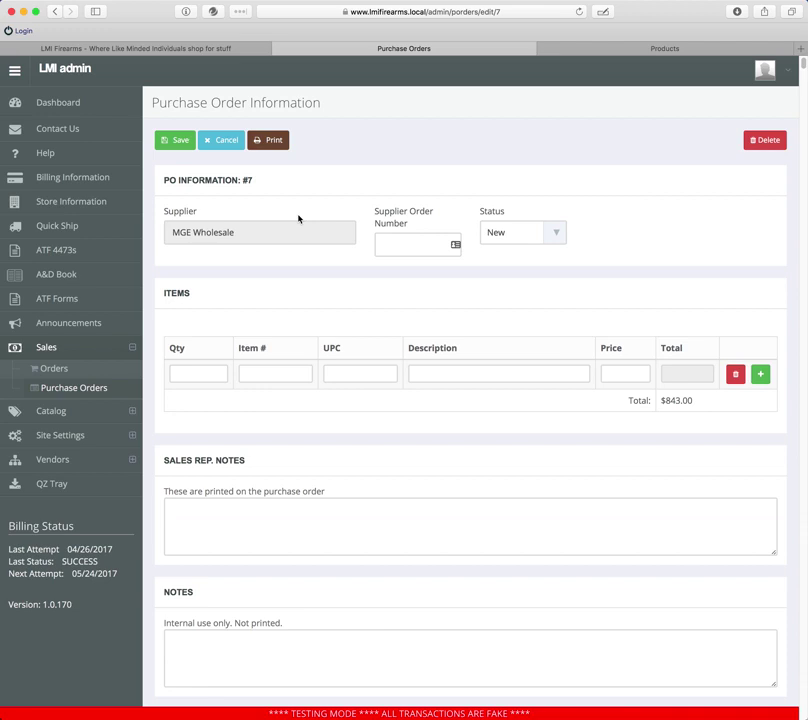
Look over the notes fields, then delete the MGE Wholesale purchase order, choosing to change its items back to NEW.
key(XF86AudioRaiseVolume)
scroll(519, 537, down, 1)
click(310, 631)
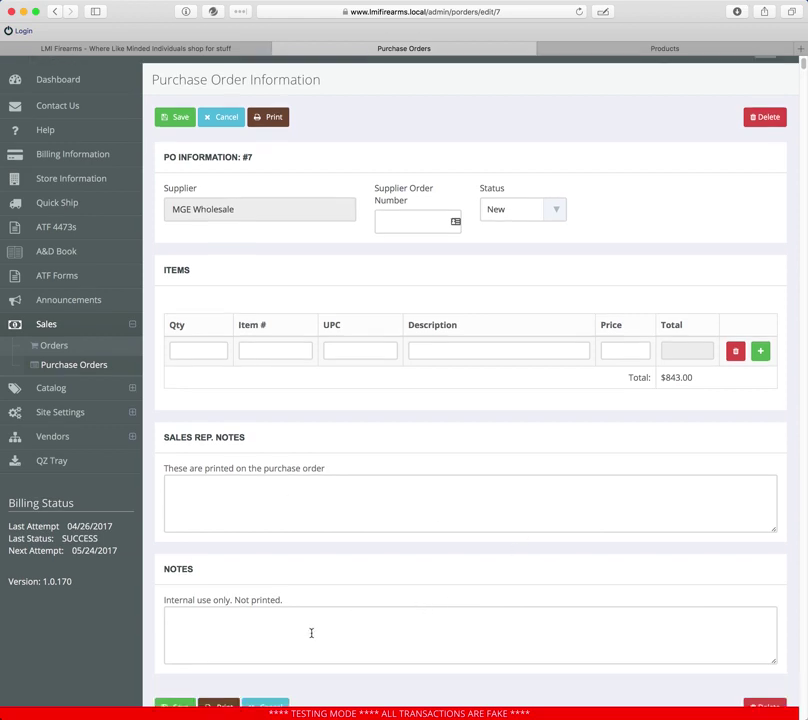
scroll(355, 653, down, 5)
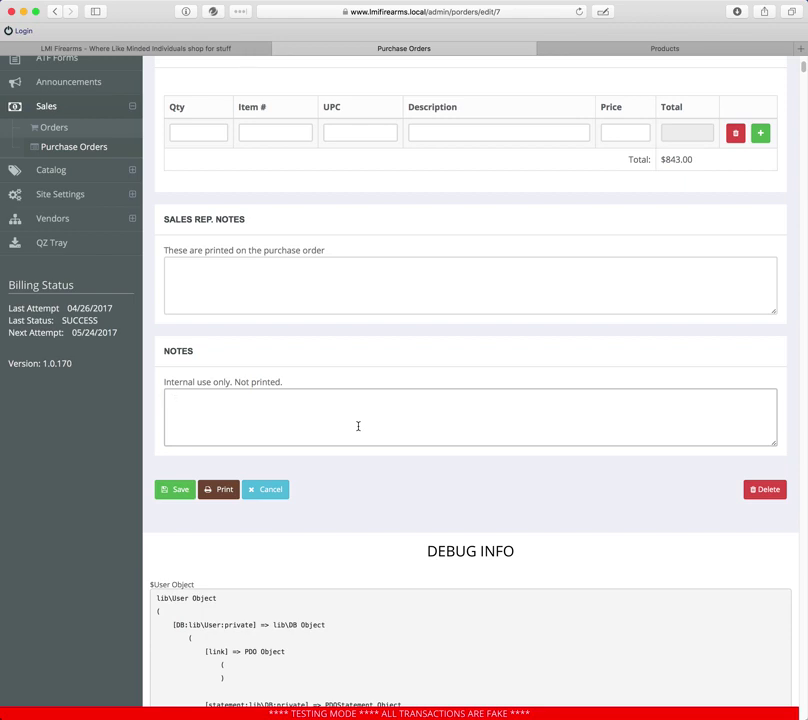
scroll(358, 426, up, 5)
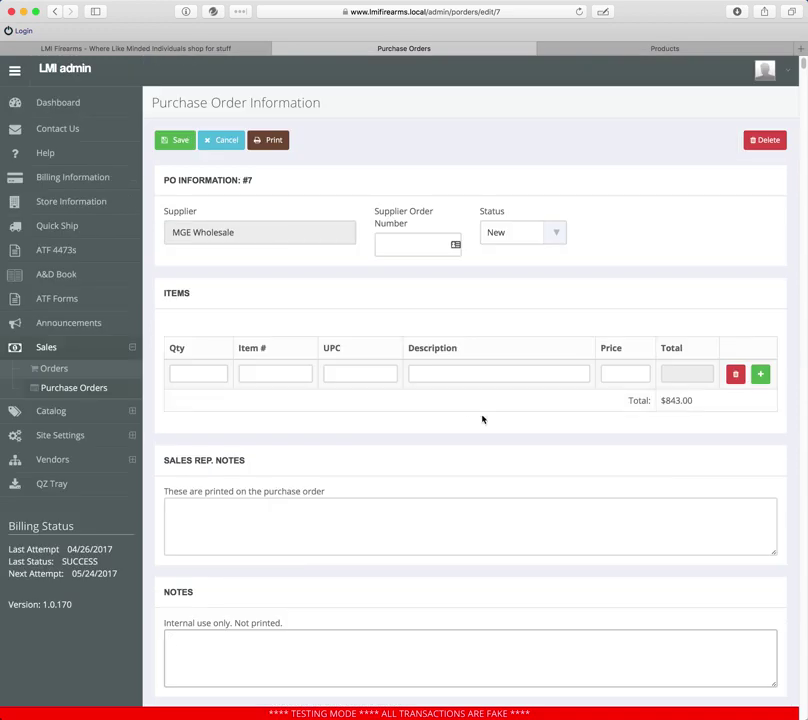
click(762, 142)
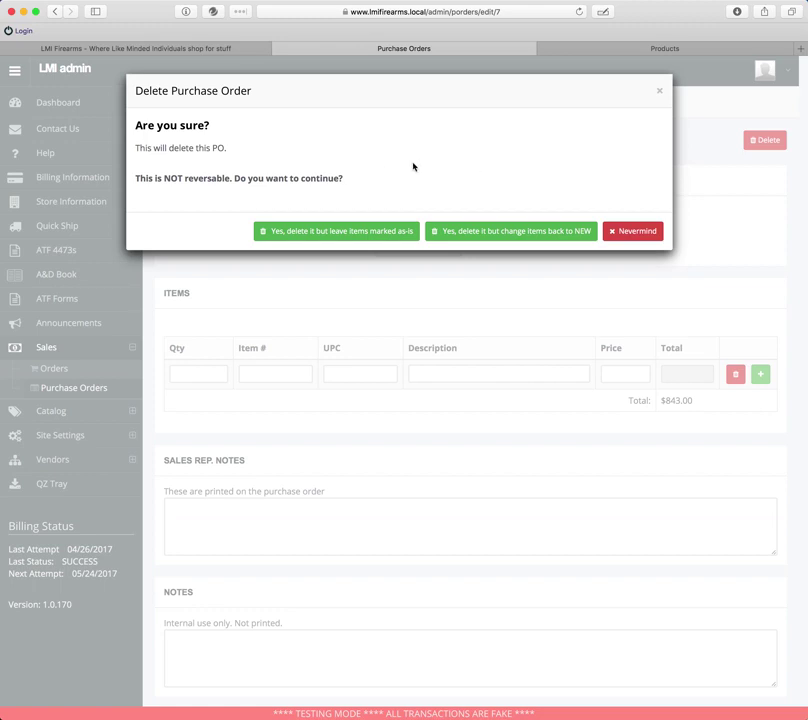
click(524, 232)
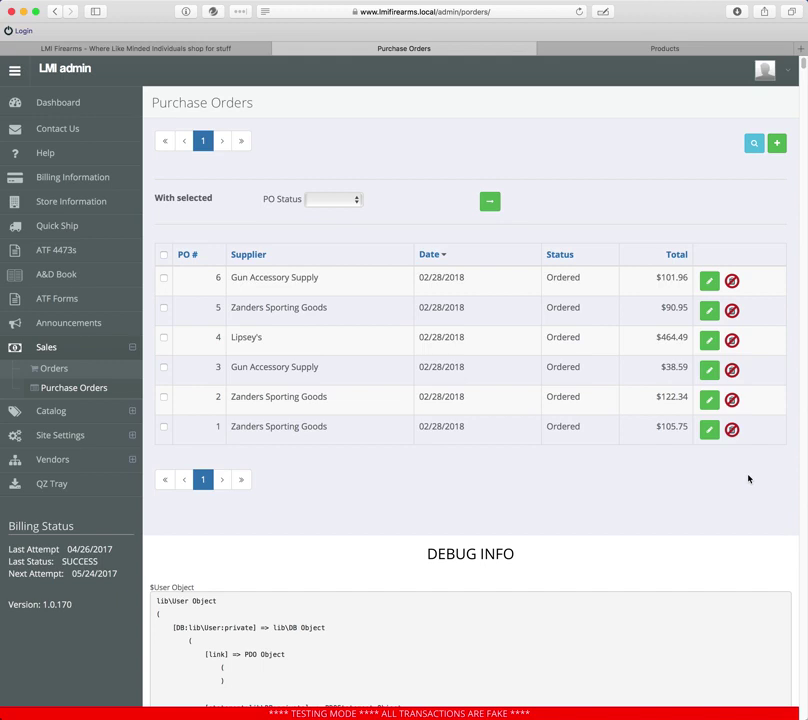
Open the $358.25 order from the orders list, collapse all its sections and expand only its order details for viewing.
click(58, 369)
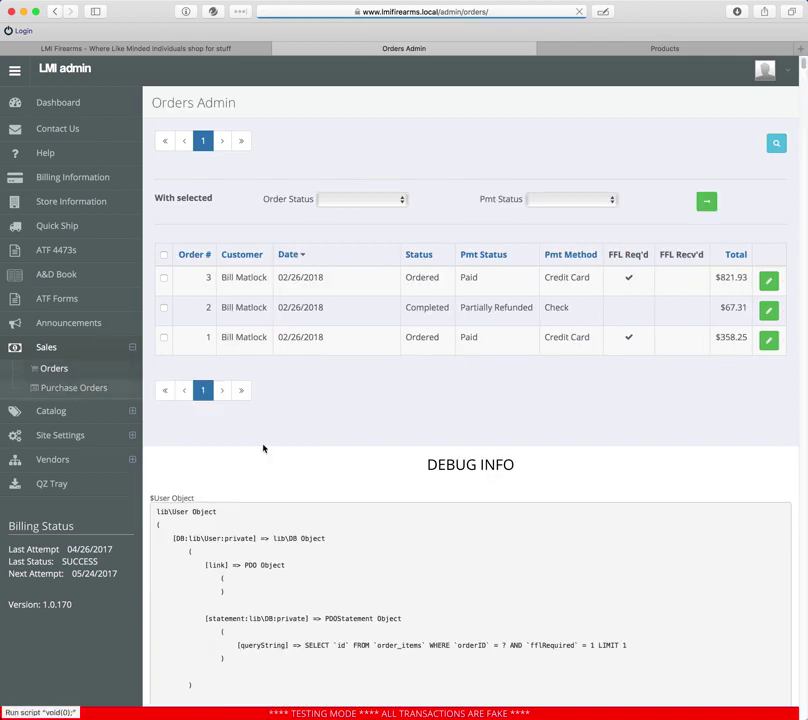
click(766, 342)
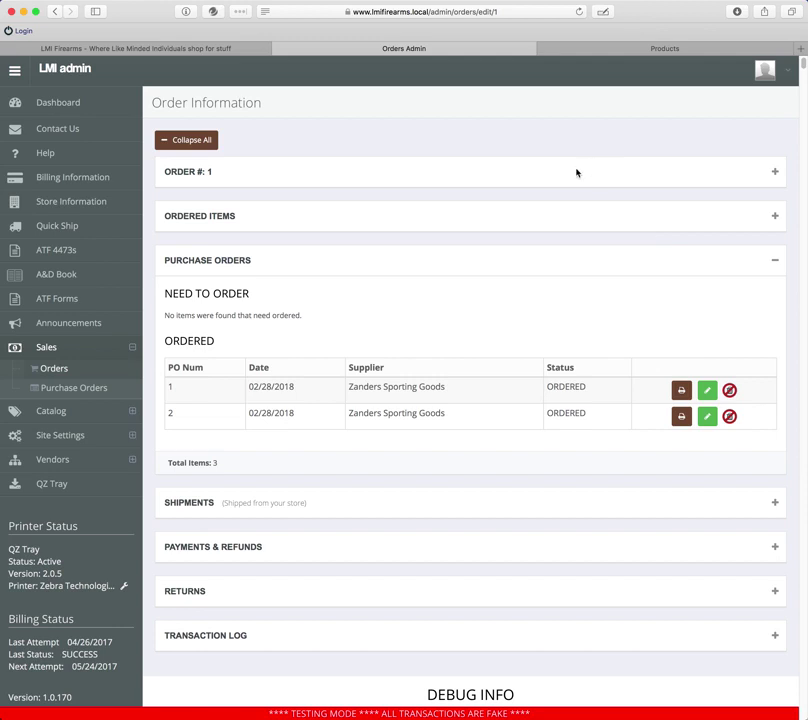
click(210, 140)
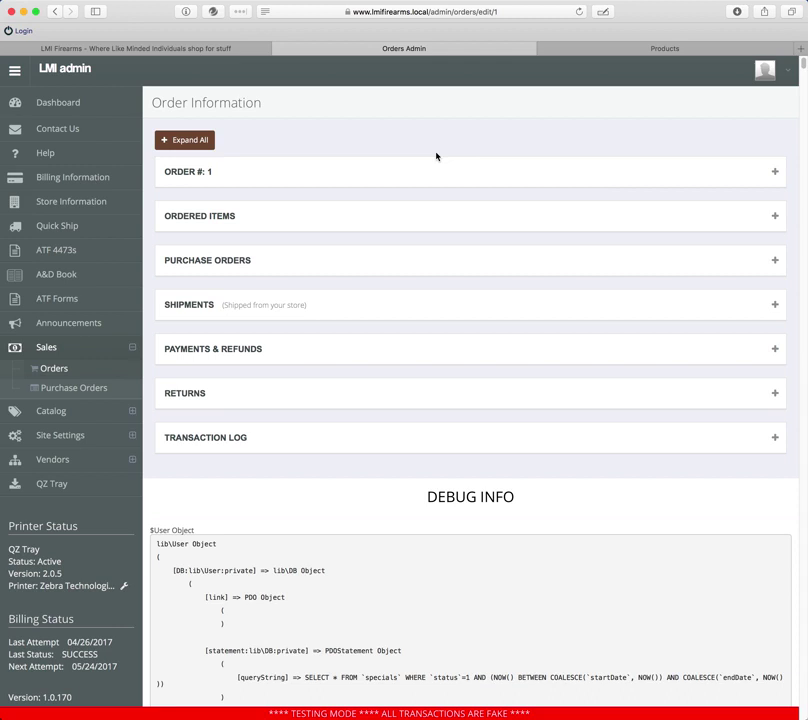
click(774, 170)
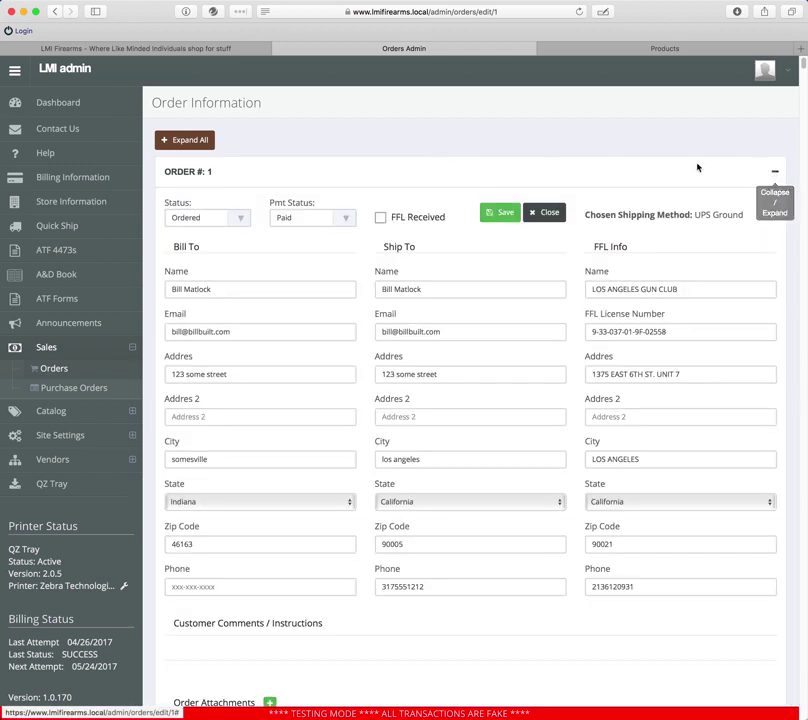
scroll(679, 166, down, 3)
scroll(679, 166, up, 3)
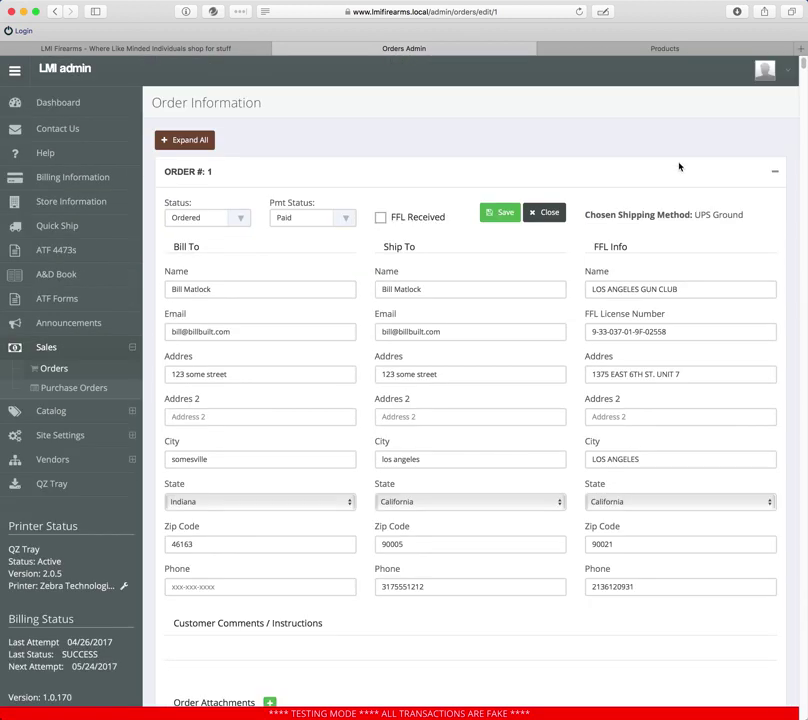